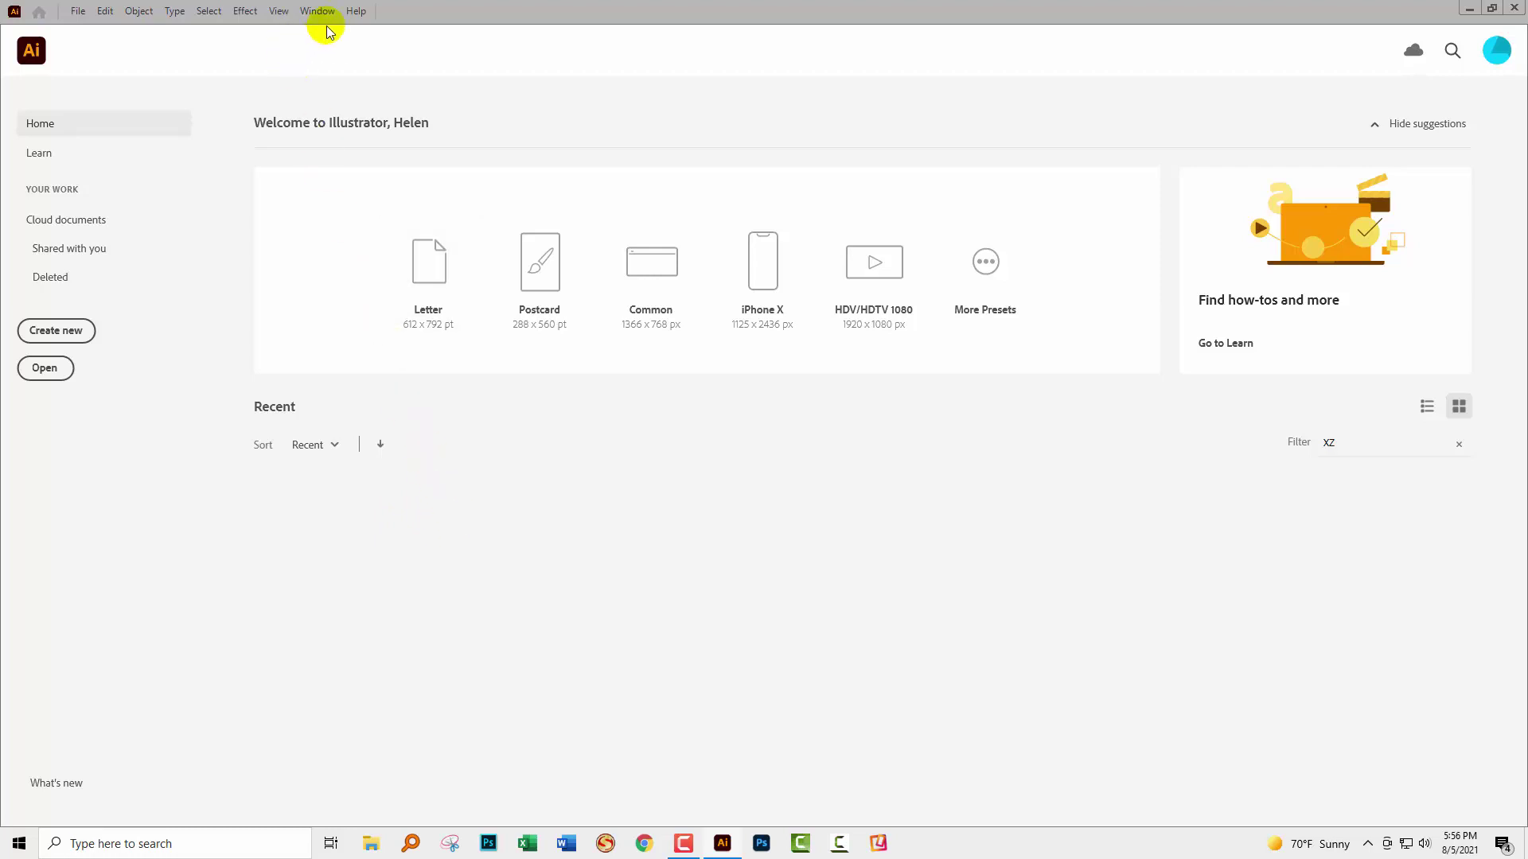
# Step: View Illustrator's version information from the Help menu twice
pyautogui.click(352, 12)
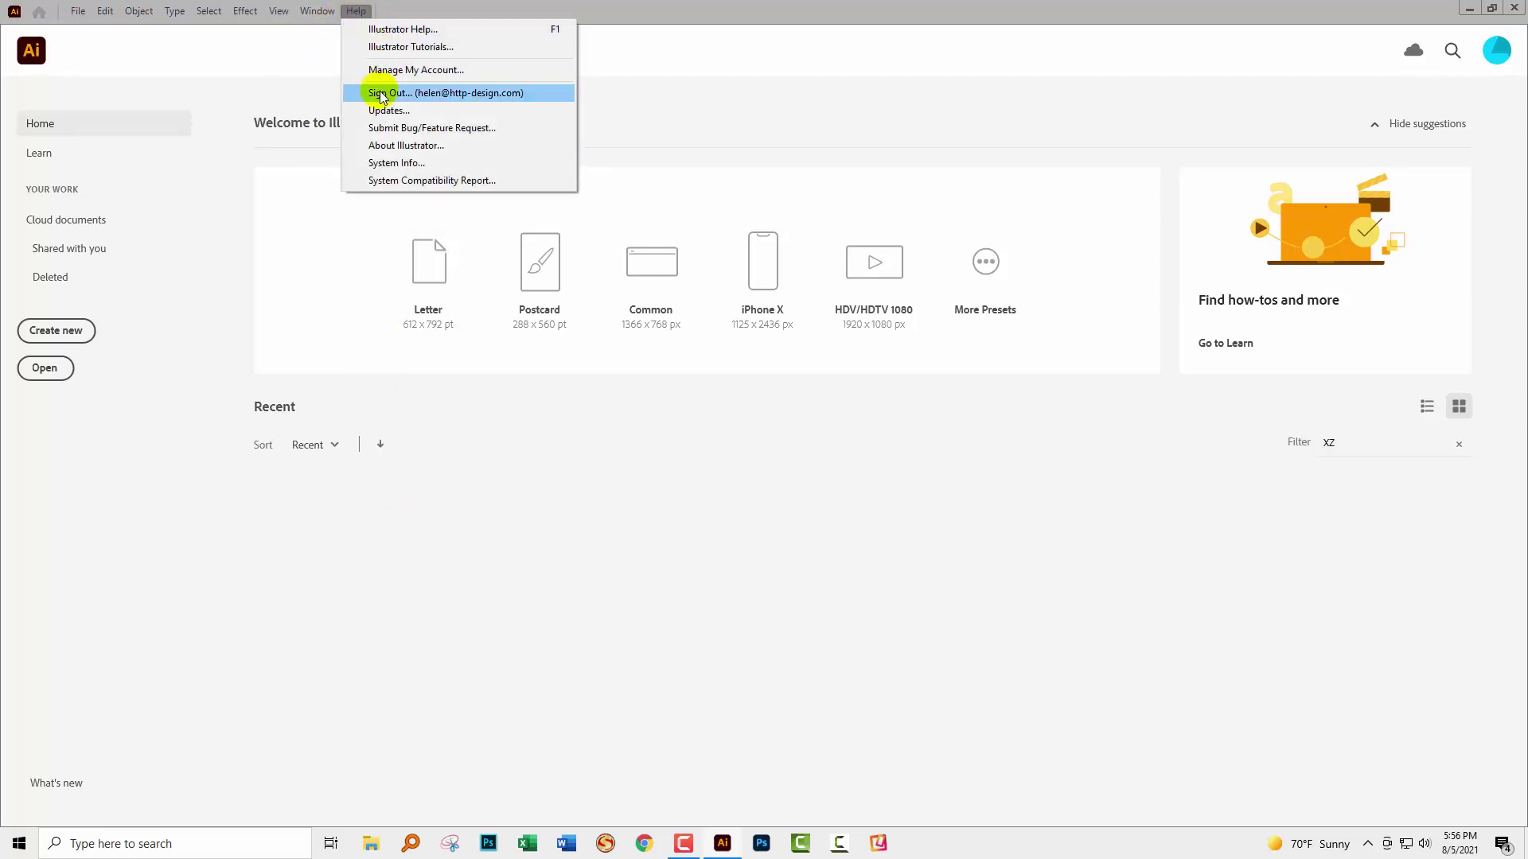
pyautogui.click(386, 146)
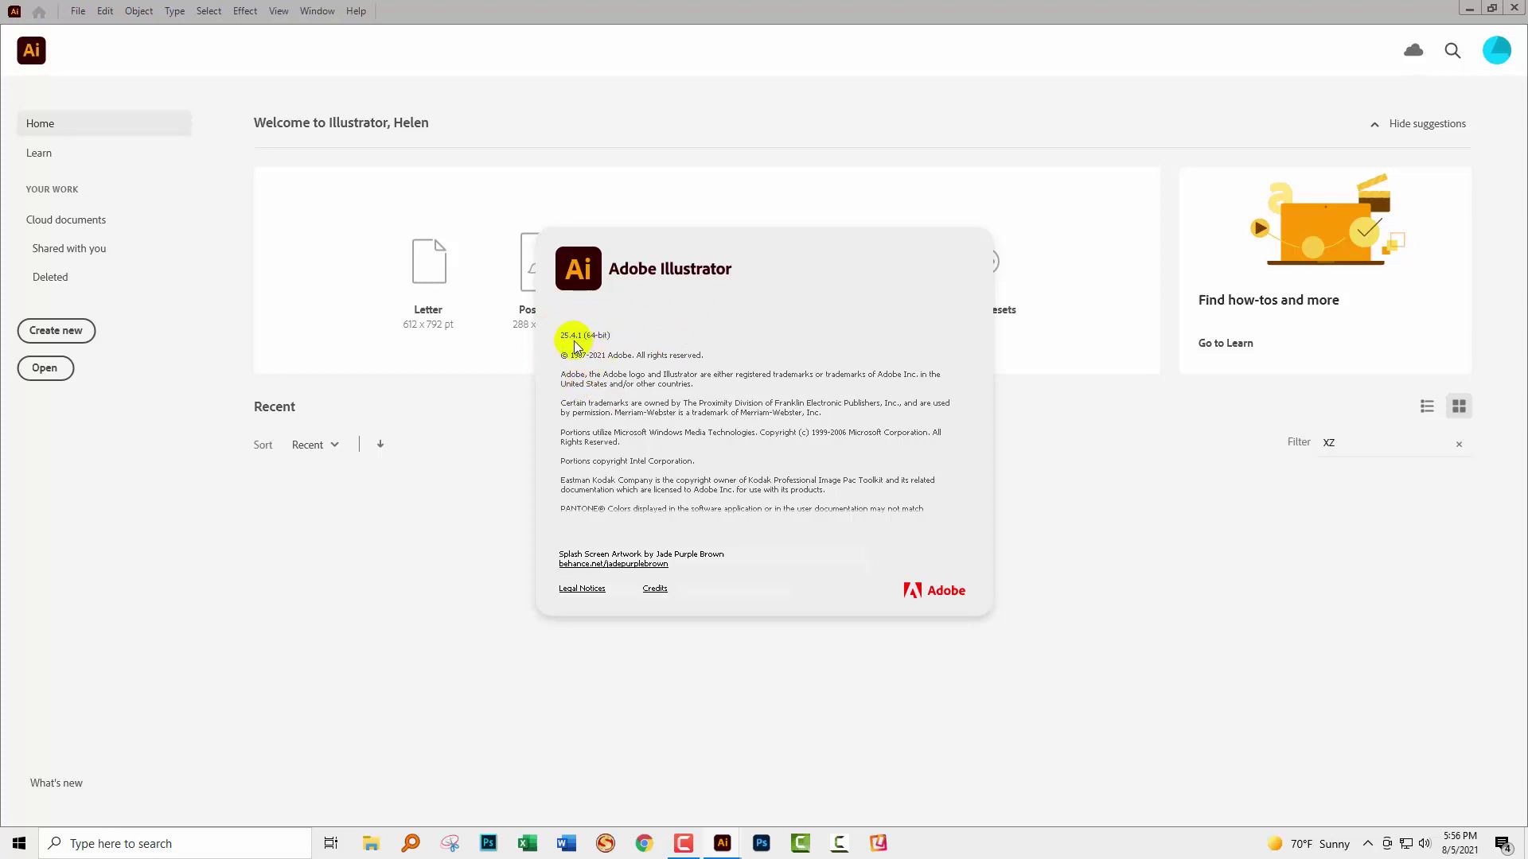
pyautogui.click(473, 509)
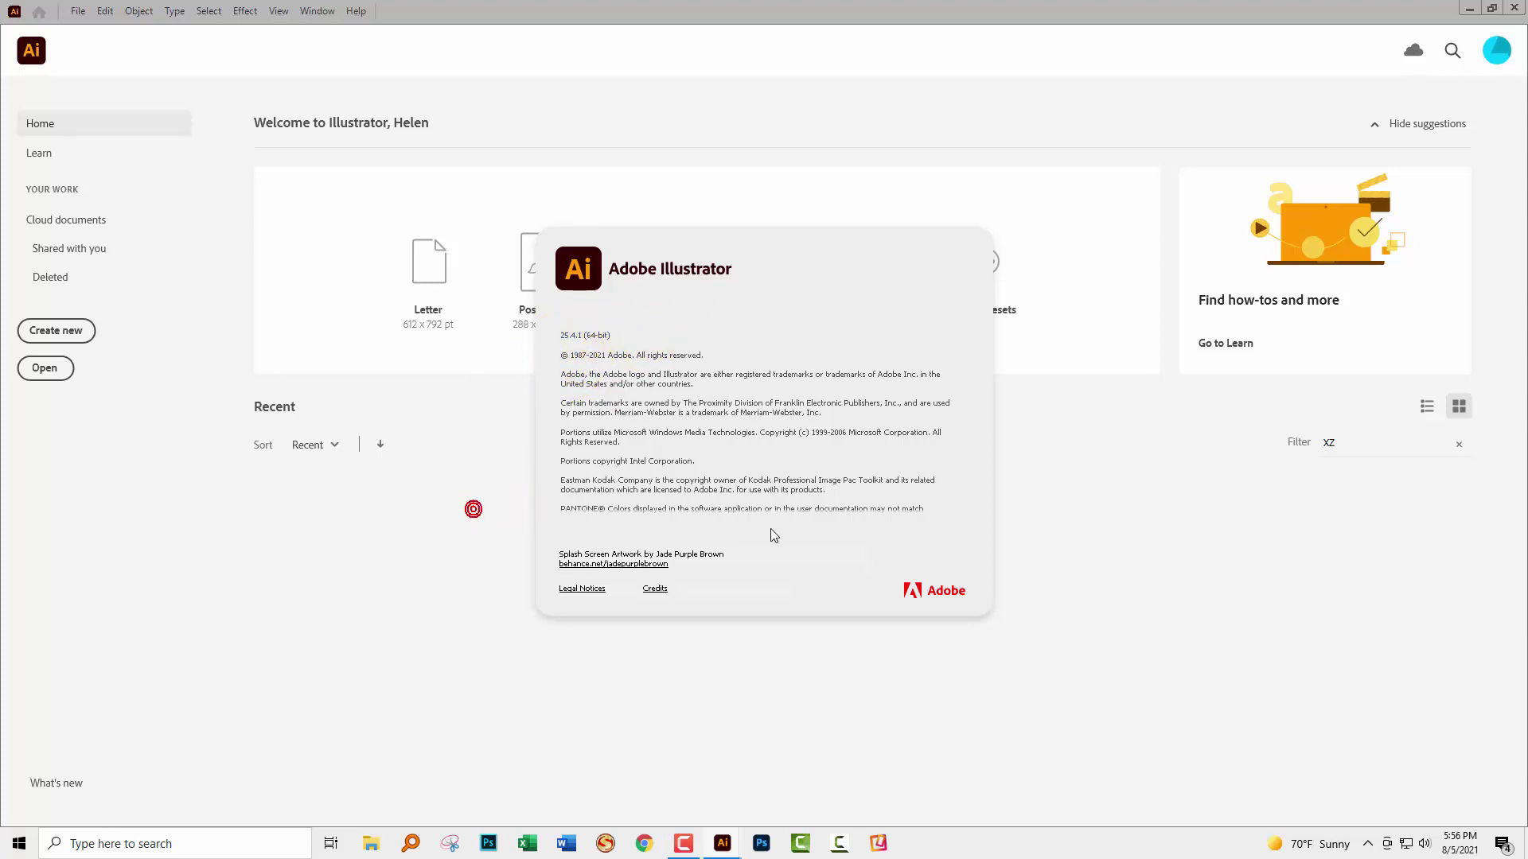
pyautogui.click(354, 12)
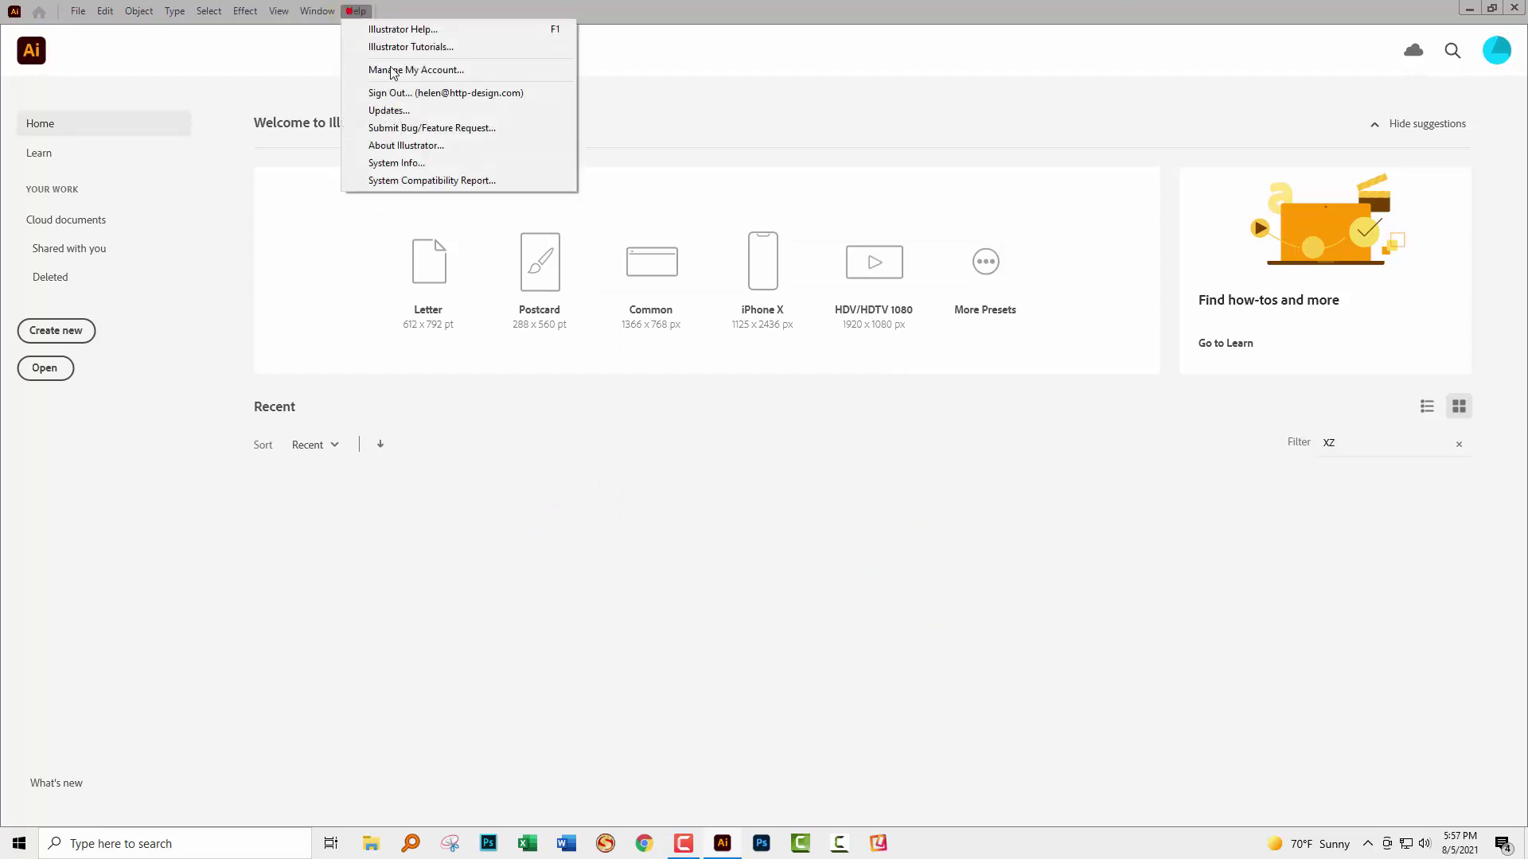
pyautogui.click(398, 147)
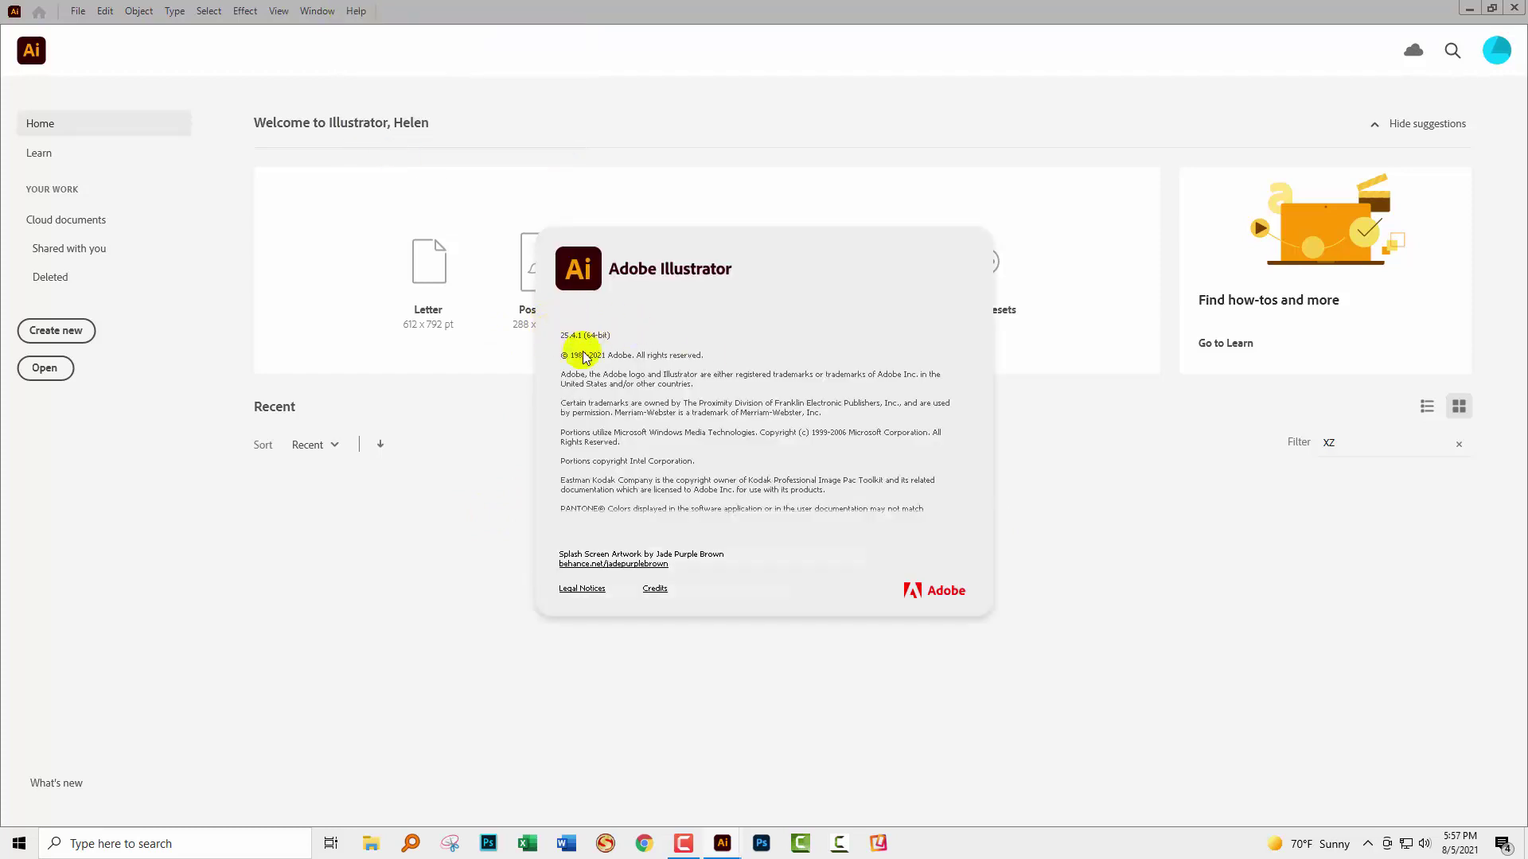
pyautogui.click(660, 330)
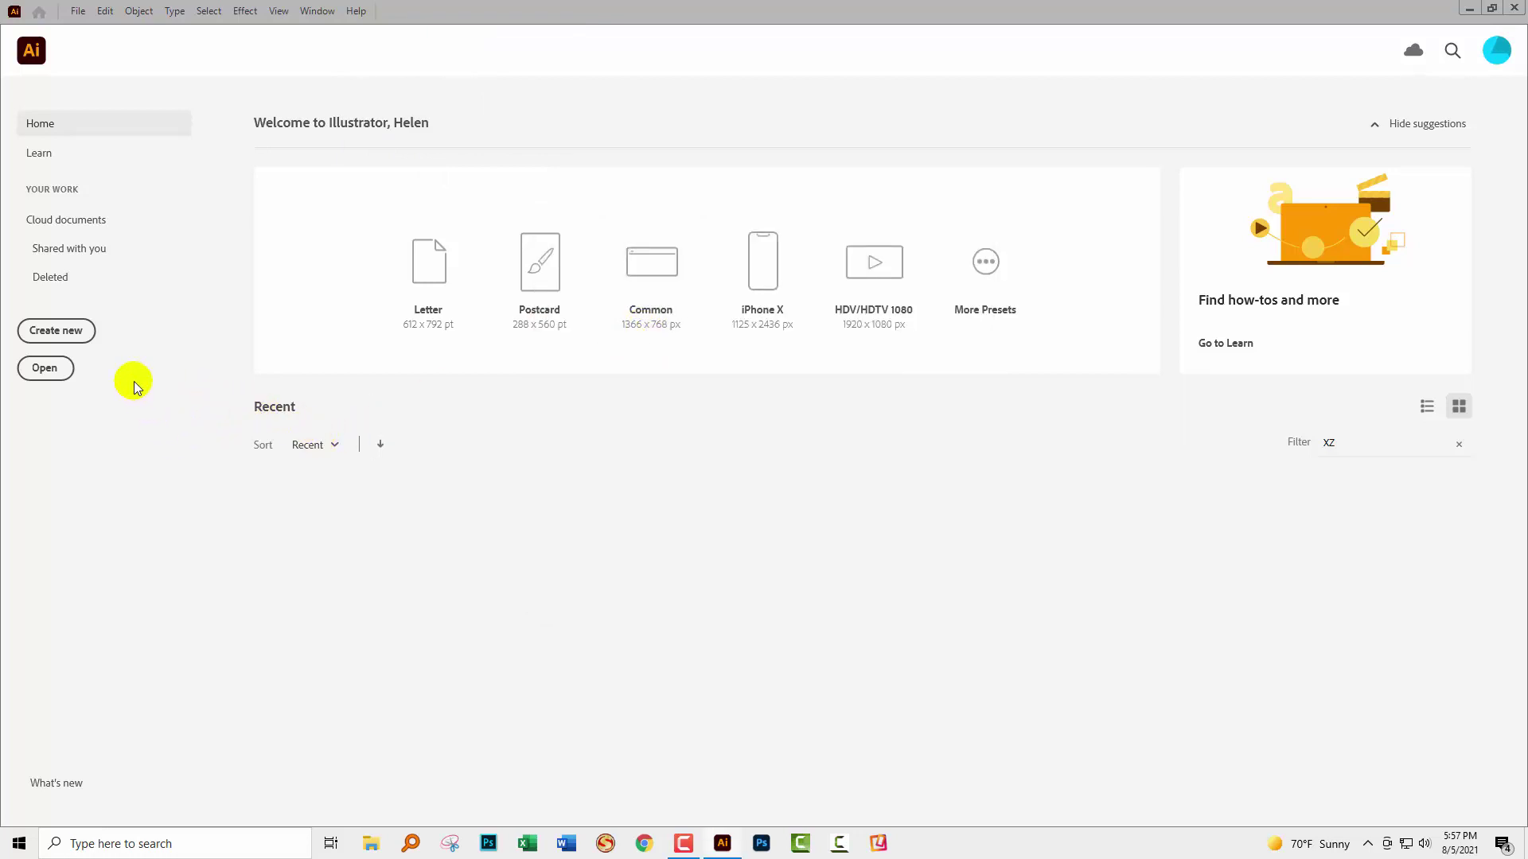
# Step: Create a 1000 × 1000 px document and draw a small circle with the Ellipse tool
pyautogui.click(56, 332)
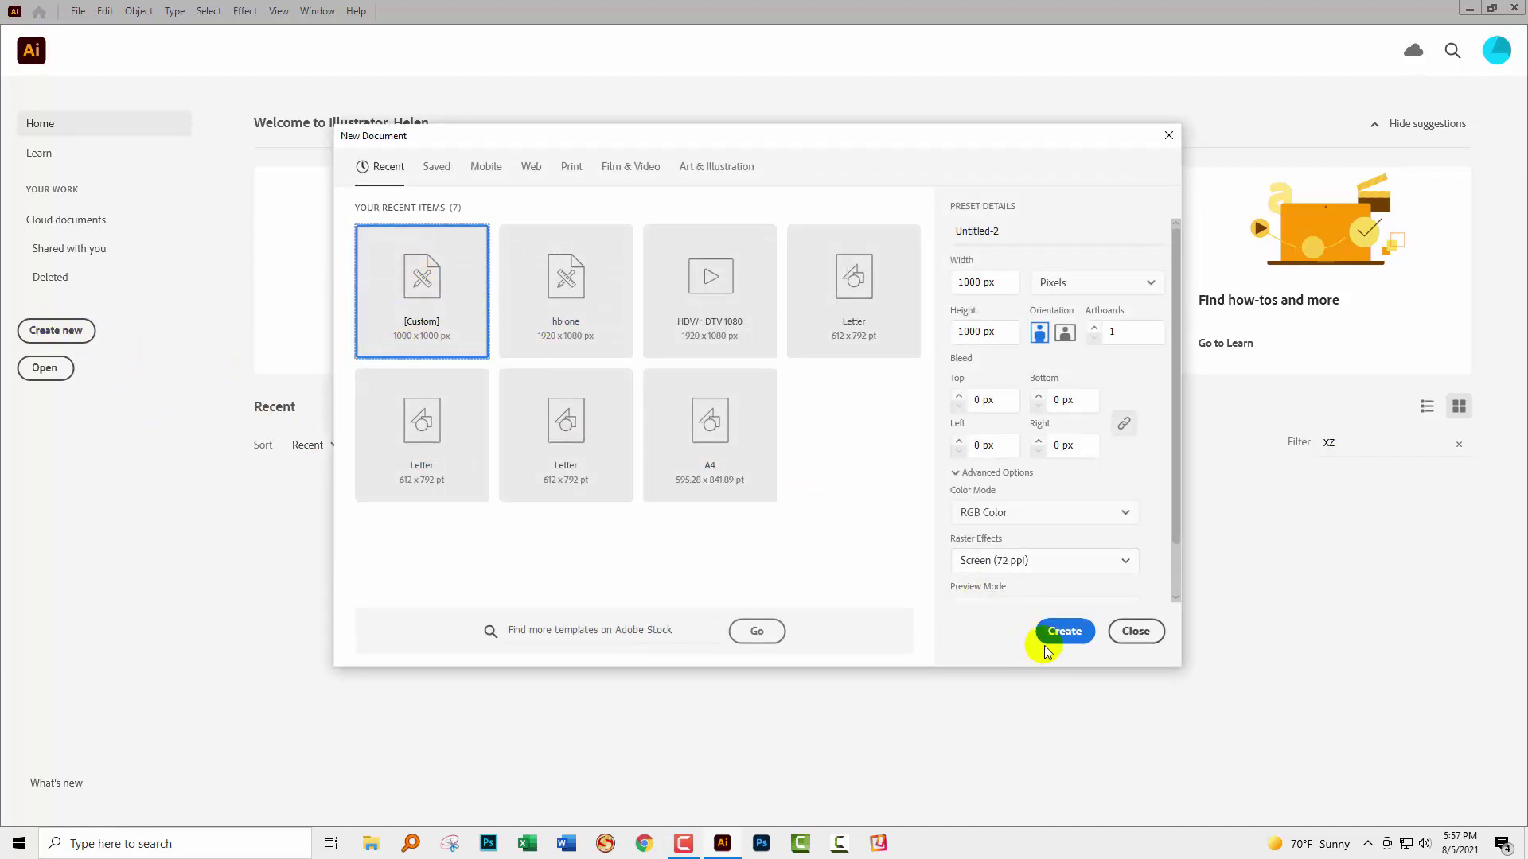
pyautogui.click(1064, 631)
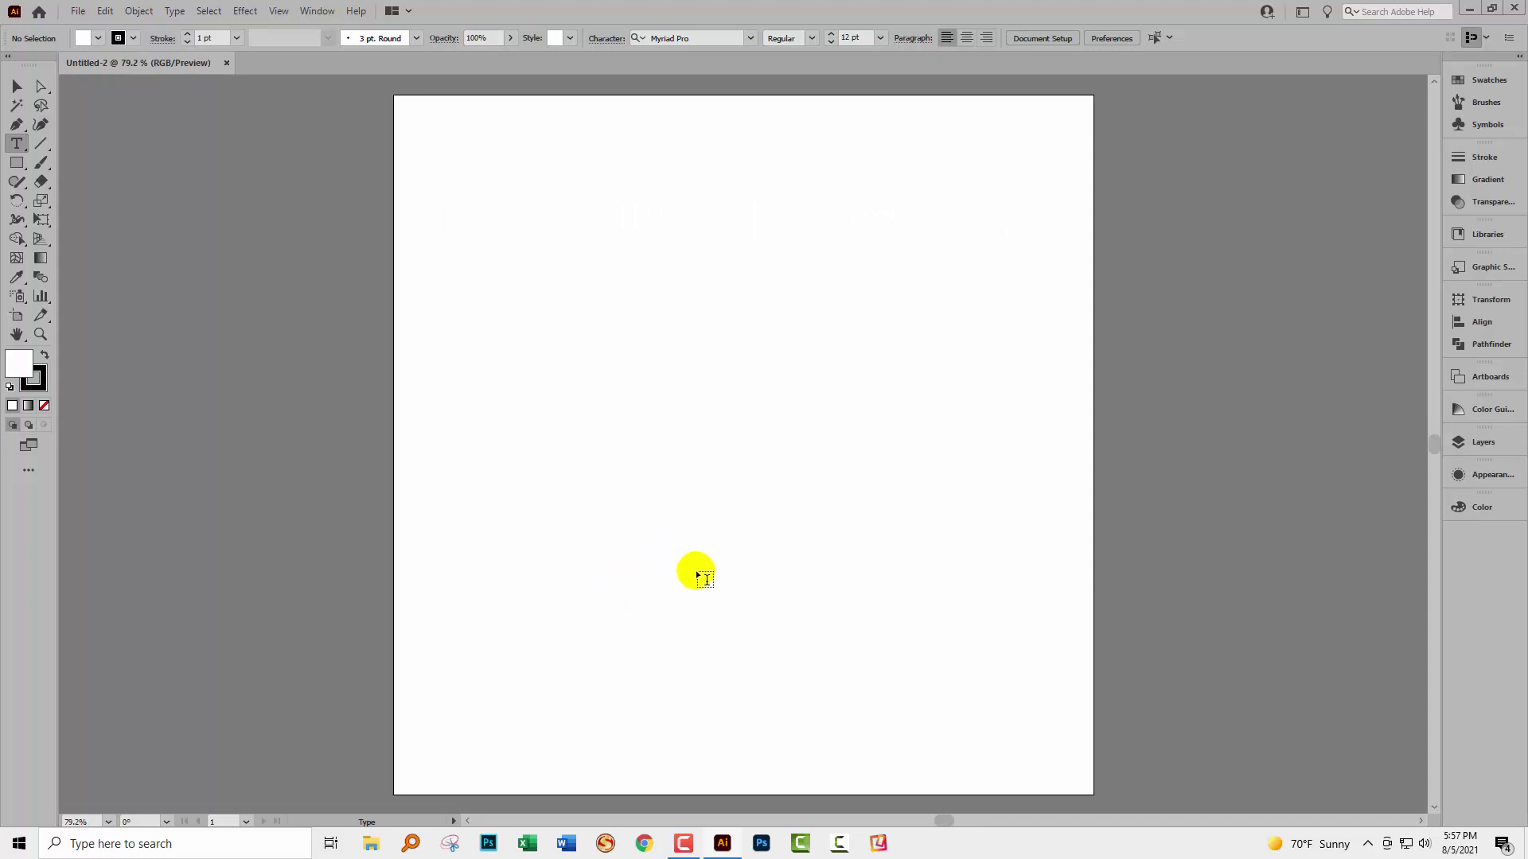
pyautogui.click(17, 164)
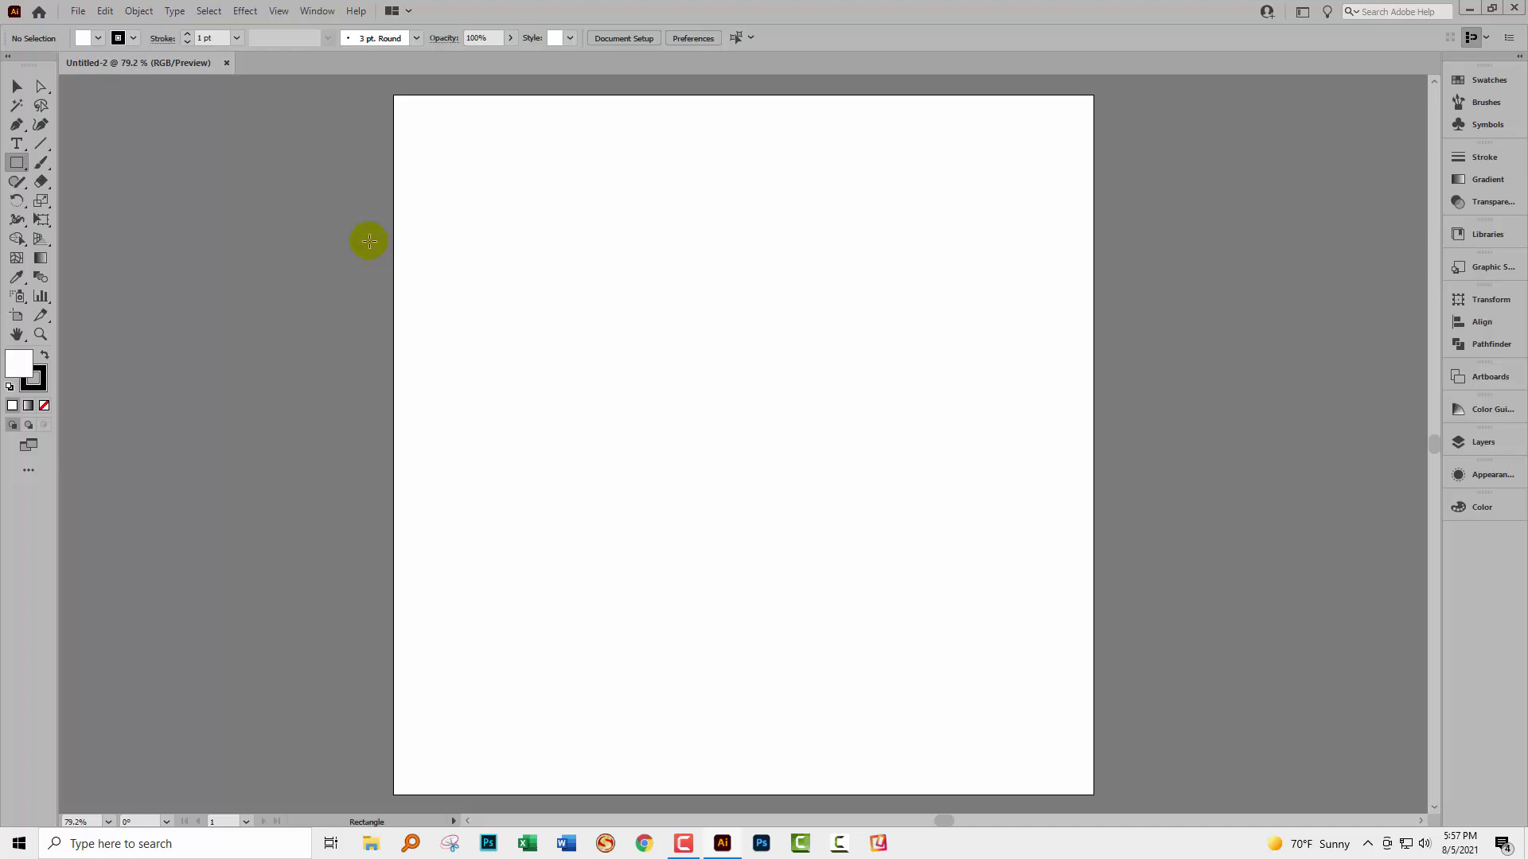
pyautogui.click(20, 162)
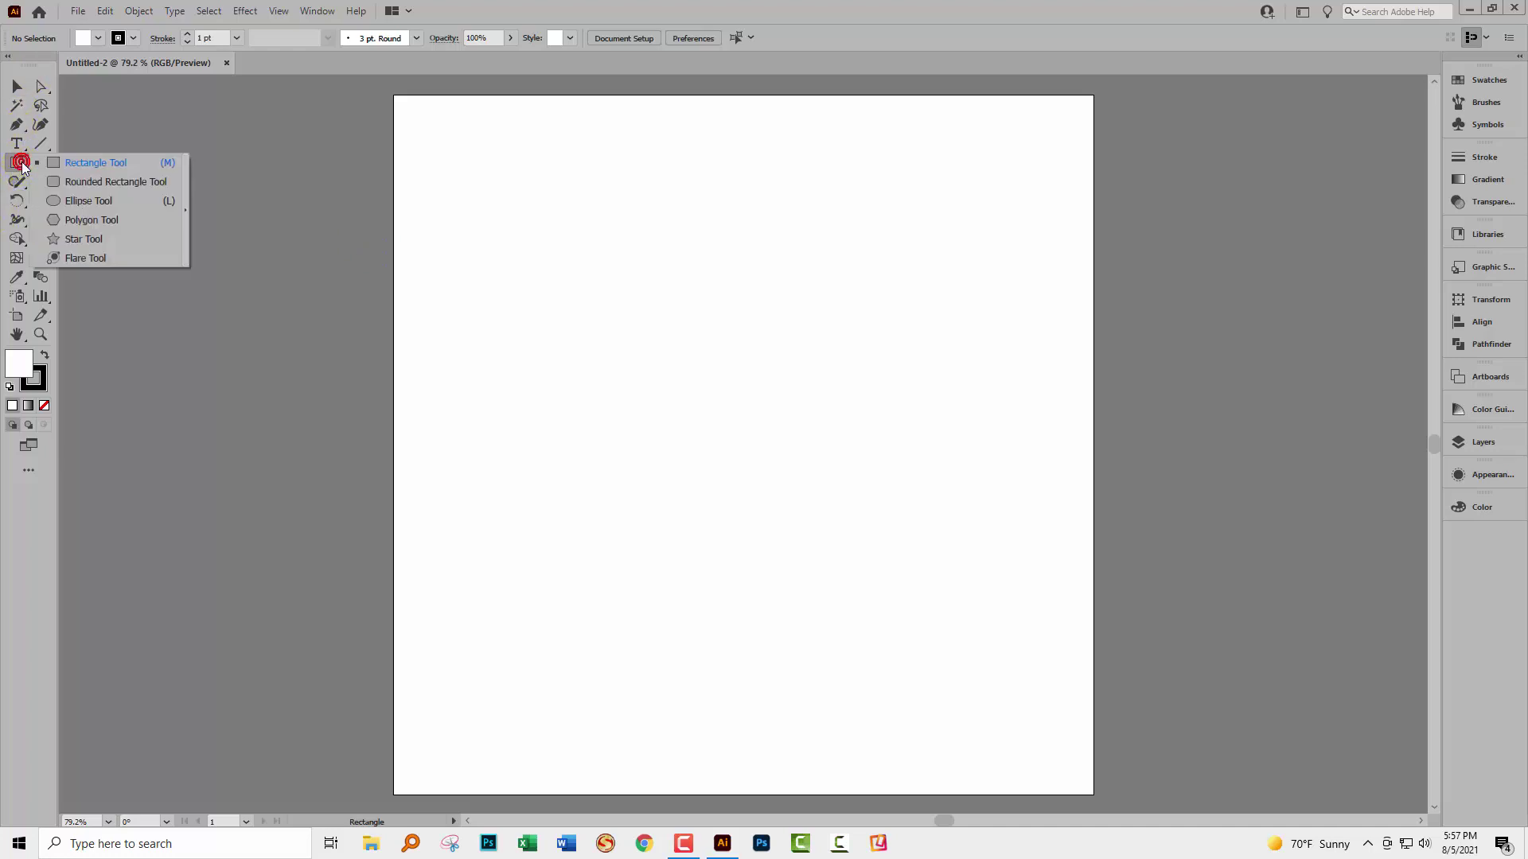
pyautogui.moveTo(21, 164); pyautogui.dragTo(67, 200)
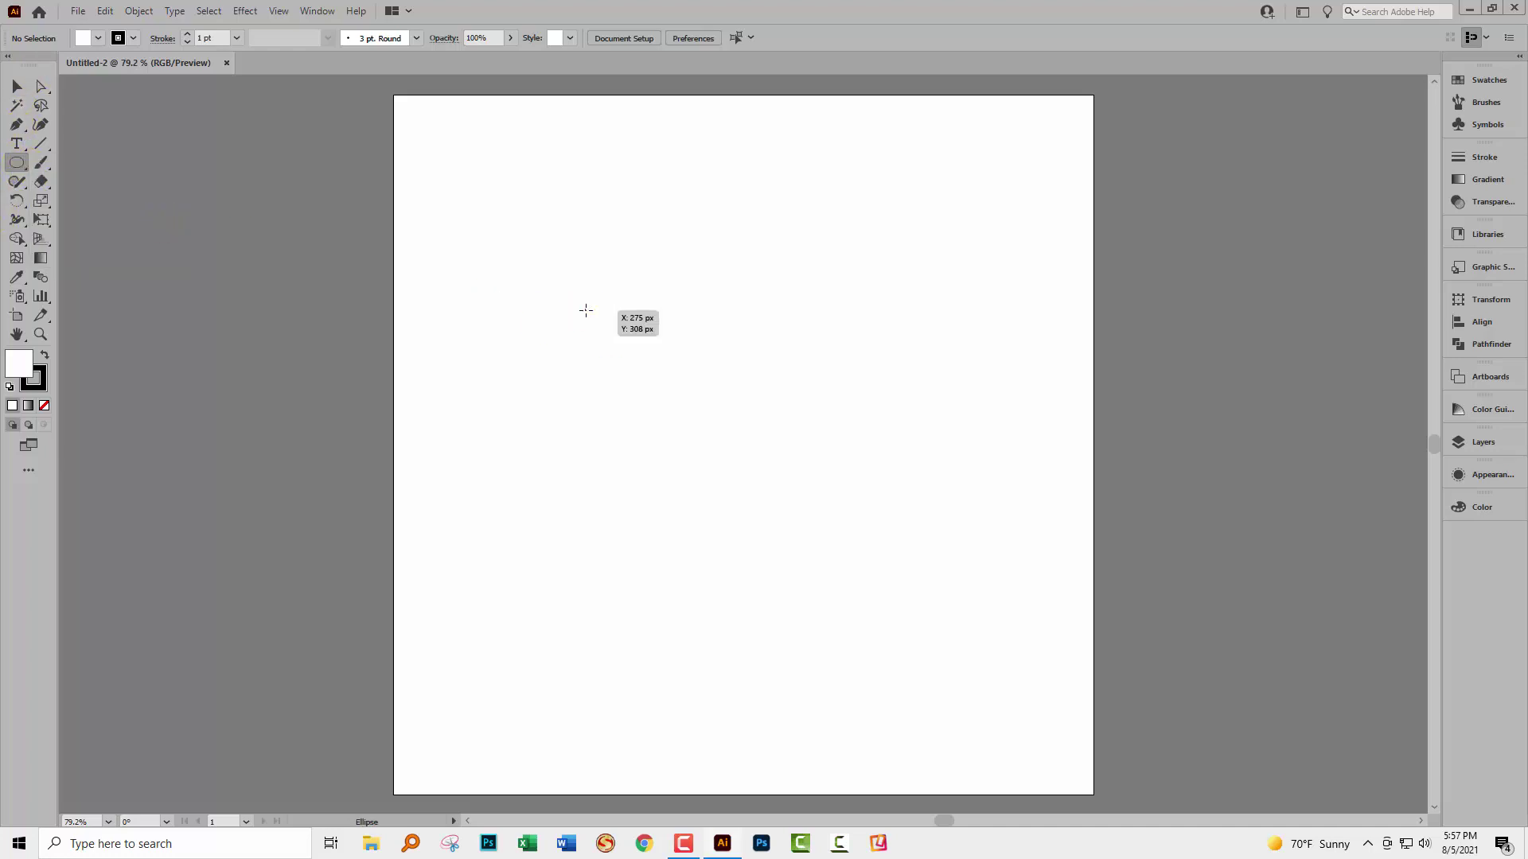
pyautogui.moveTo(585, 311); pyautogui.dragTo(645, 369)
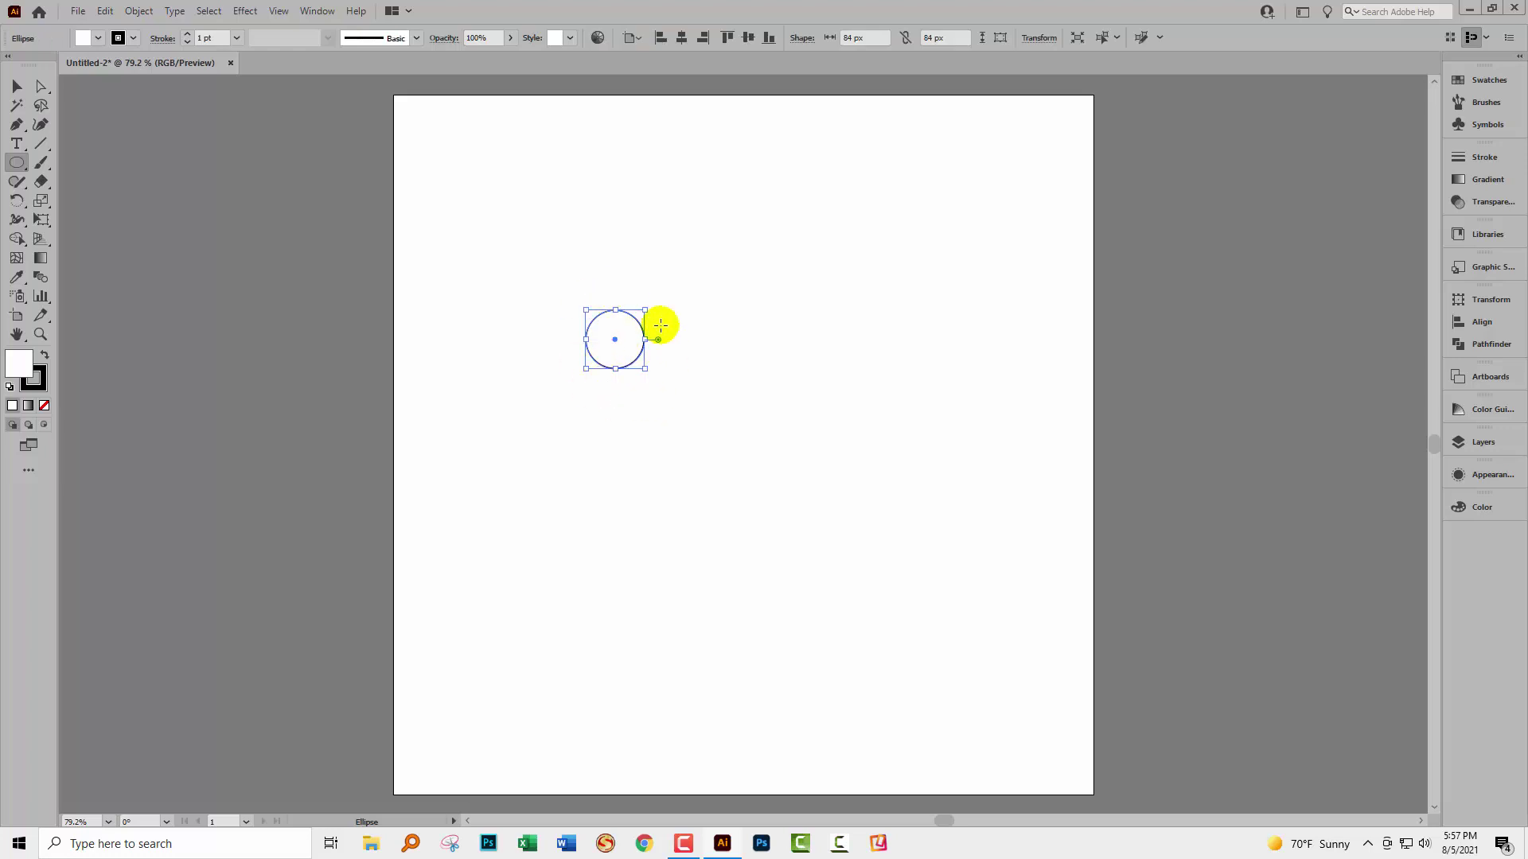
# Step: Raise the circle's stroke weight to 9 pt and align the stroke to center
pyautogui.click(188, 36)
pyautogui.click(189, 36)
pyautogui.click(189, 36)
pyautogui.click(189, 35)
pyautogui.click(188, 35)
pyautogui.click(189, 36)
pyautogui.click(189, 36)
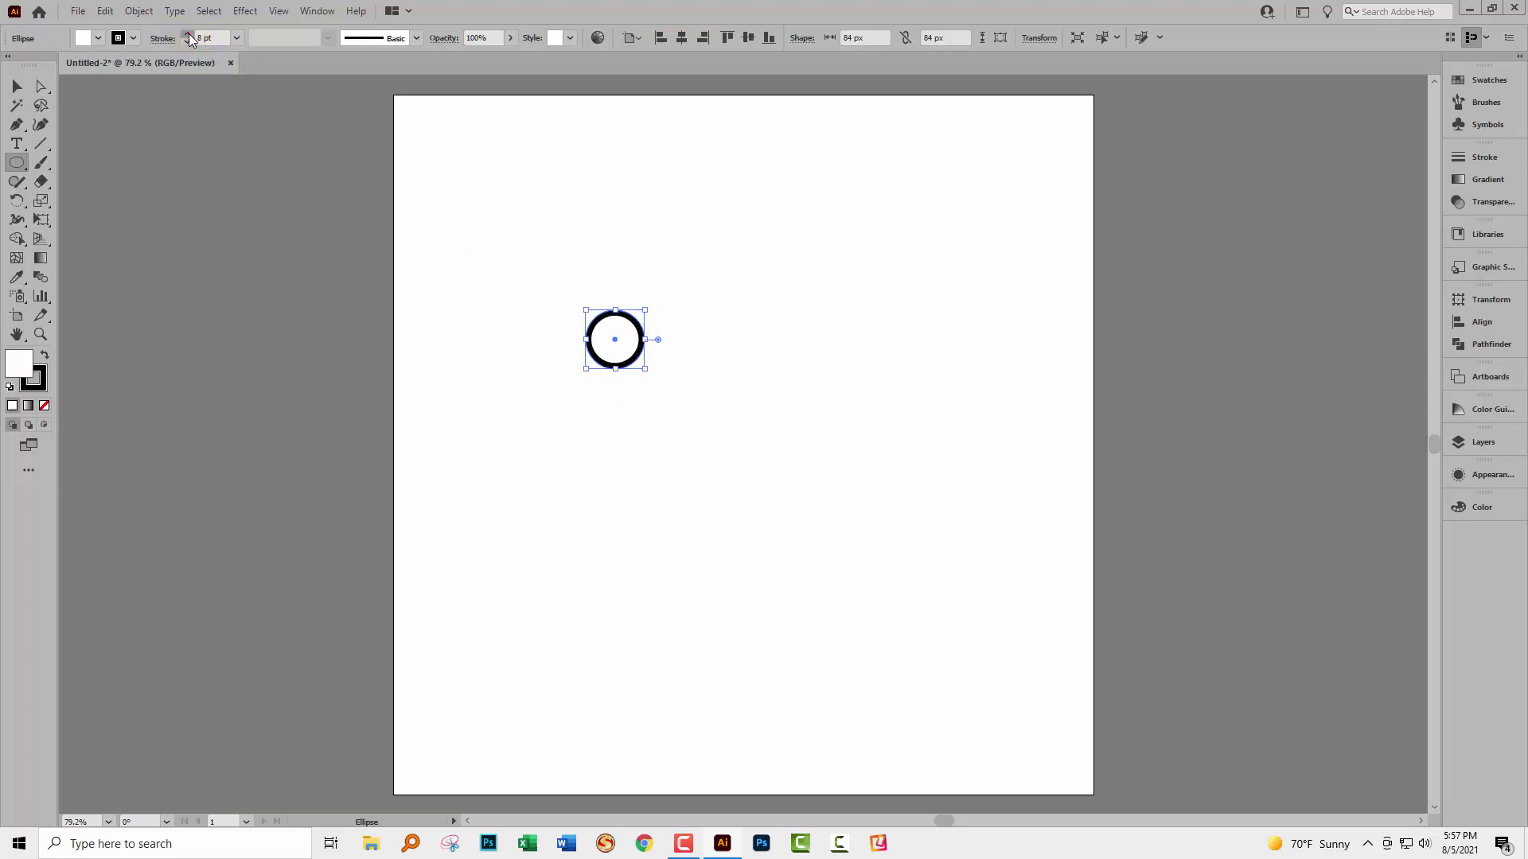
pyautogui.click(188, 36)
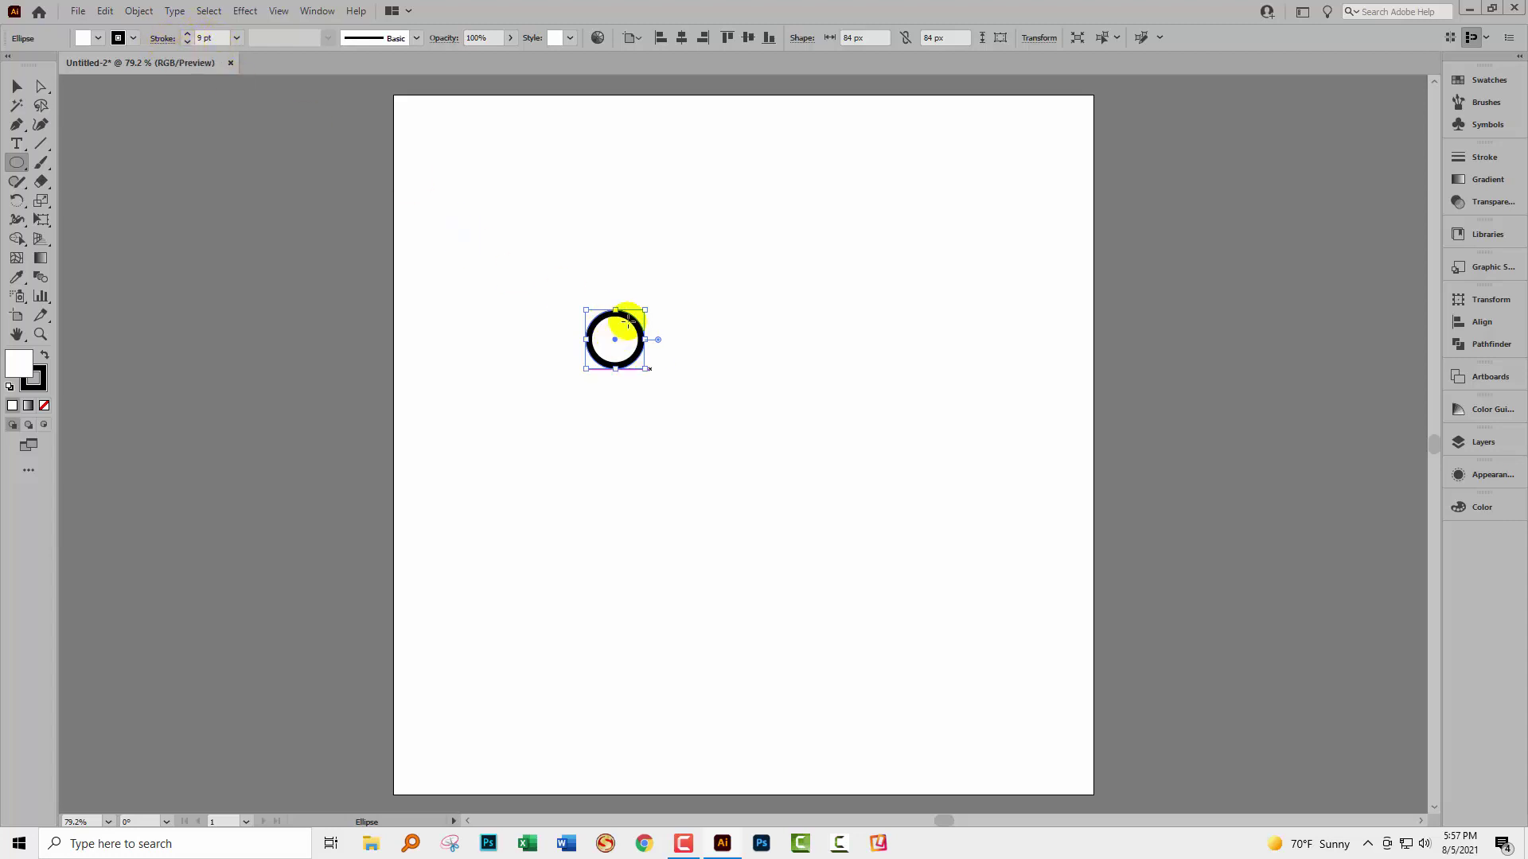
pyautogui.click(162, 39)
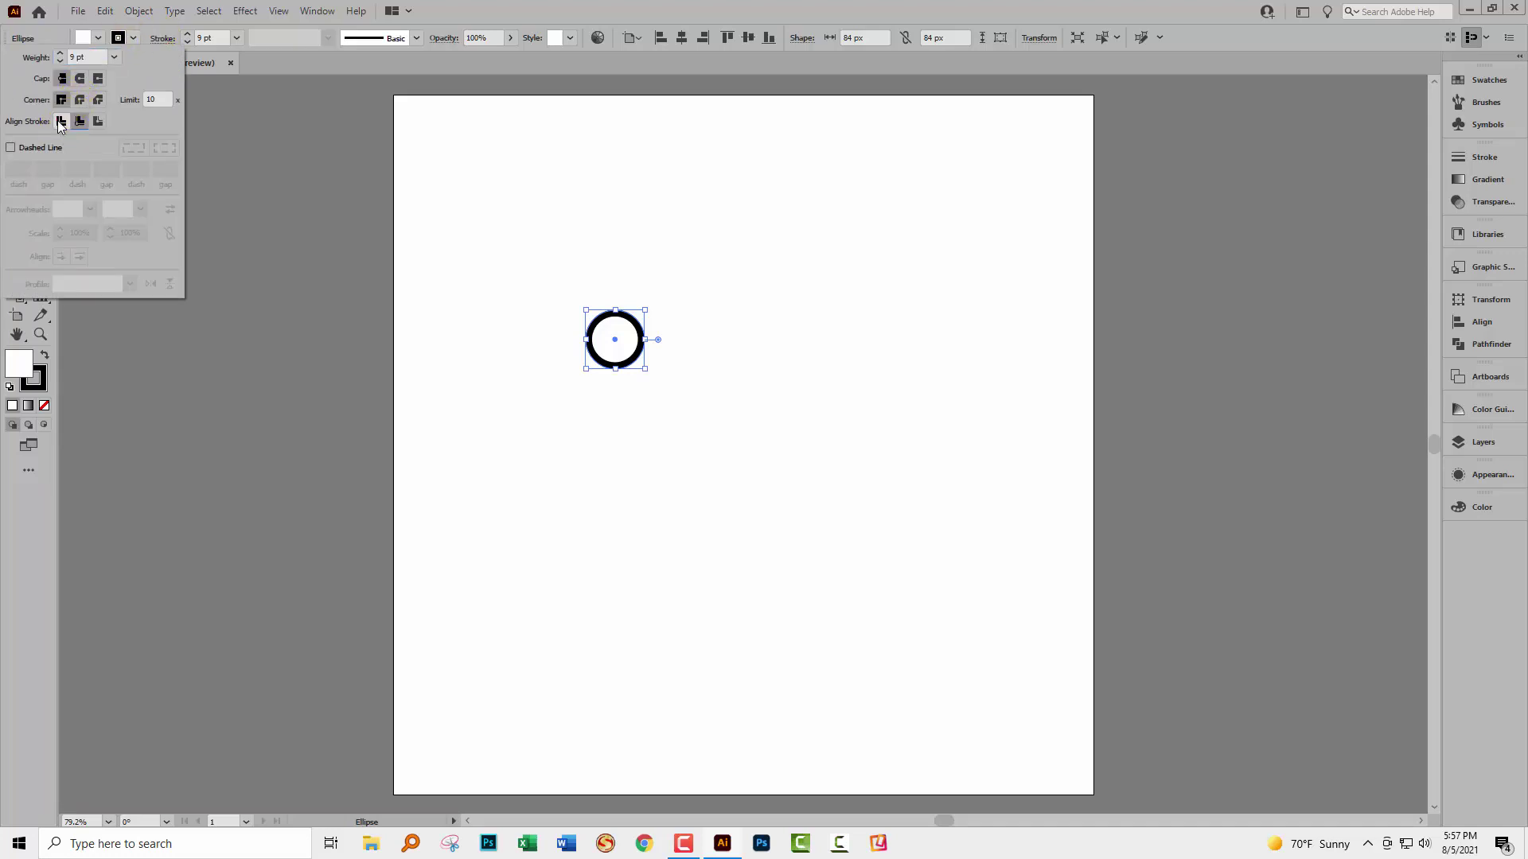
pyautogui.click(61, 122)
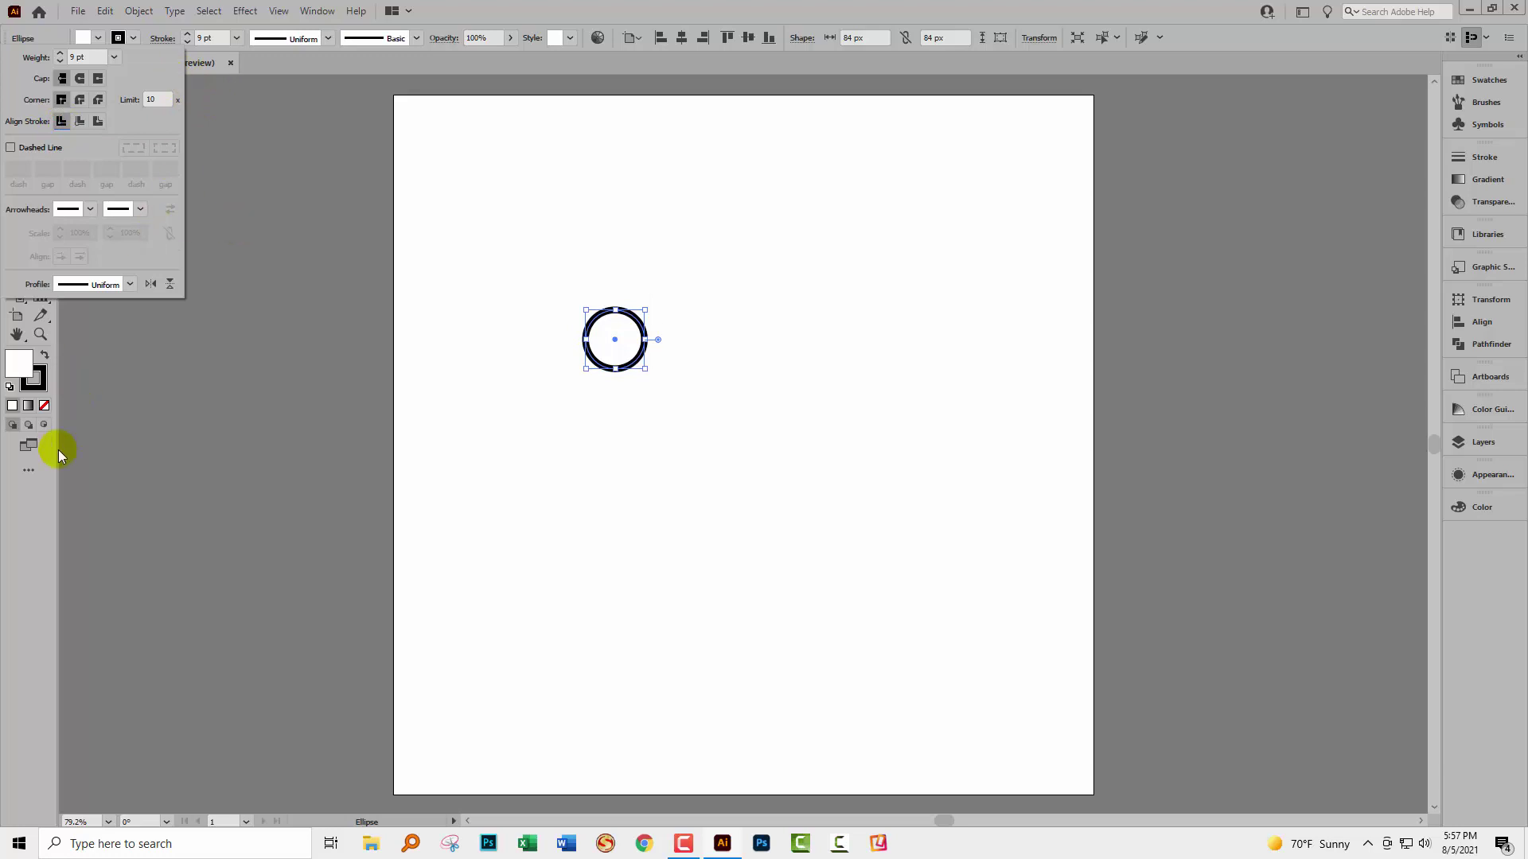
pyautogui.click(57, 485)
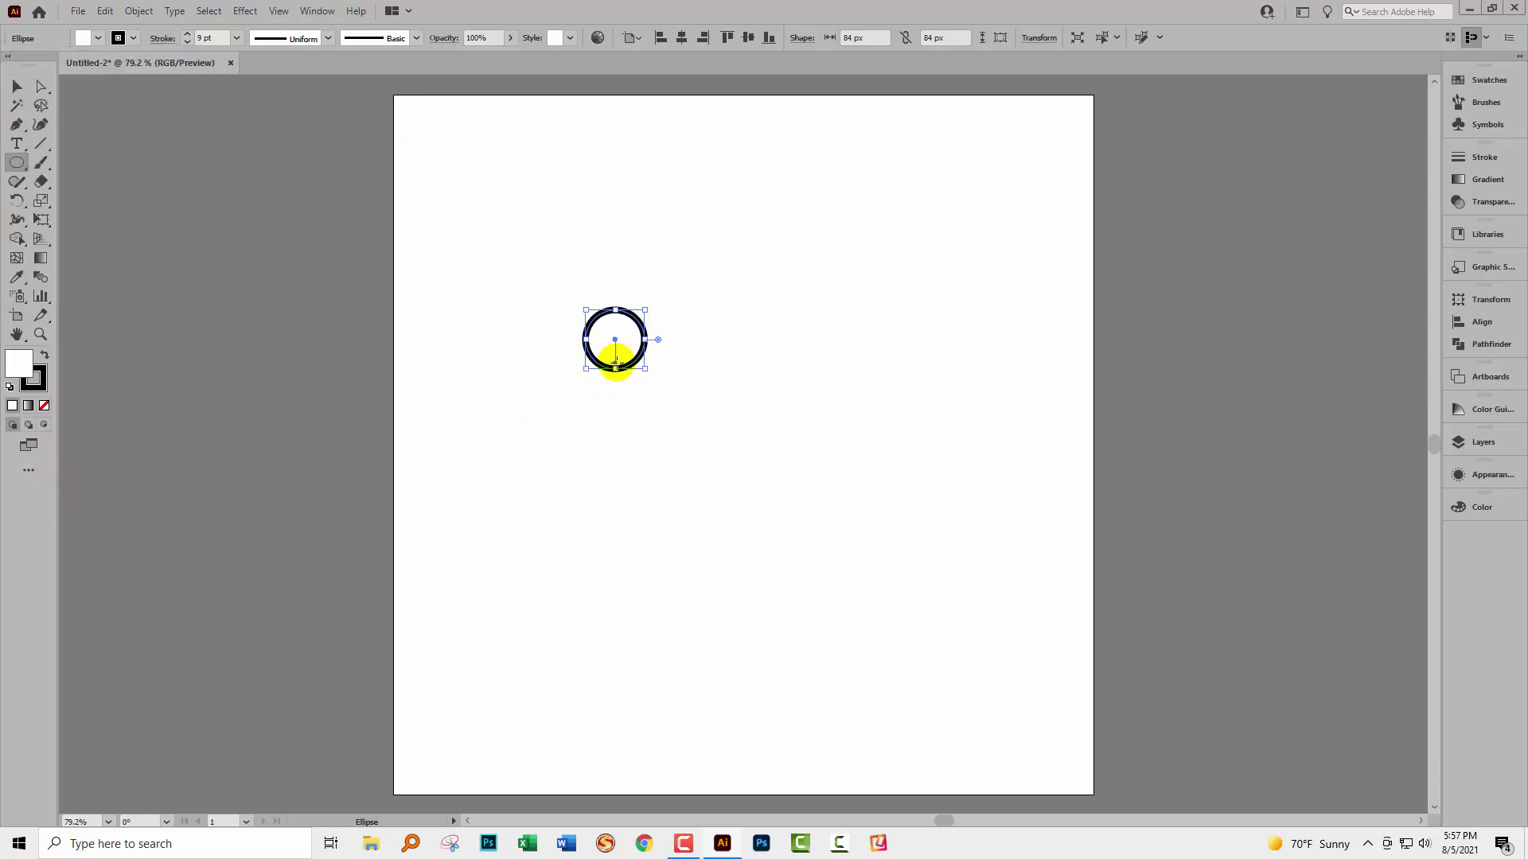
# Step: Fill the circle with light cyan 97FFF5
pyautogui.doubleClick(24, 370)
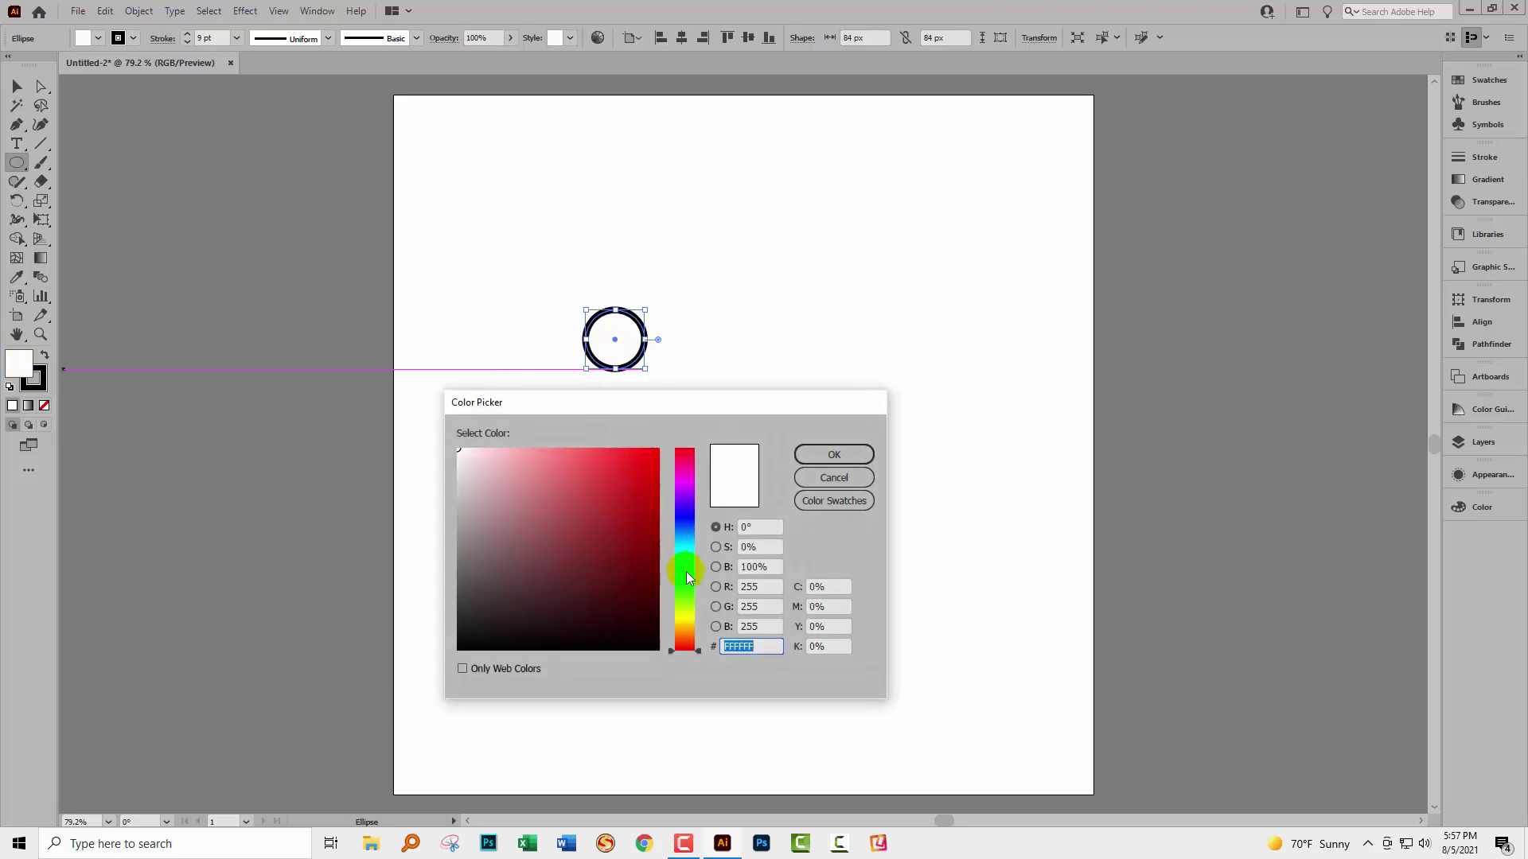
pyautogui.click(684, 552)
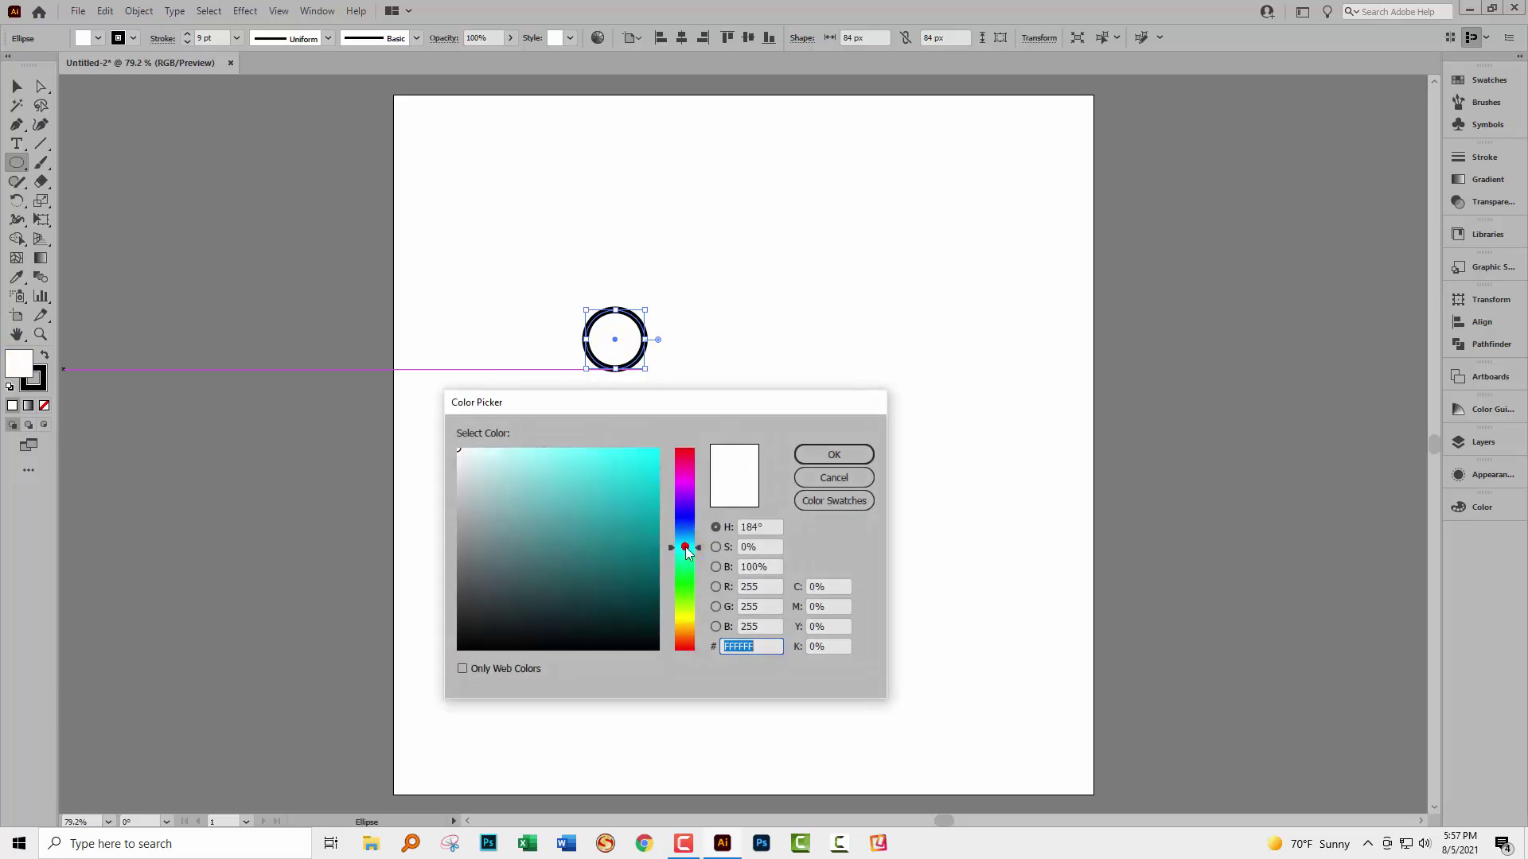
pyautogui.click(539, 448)
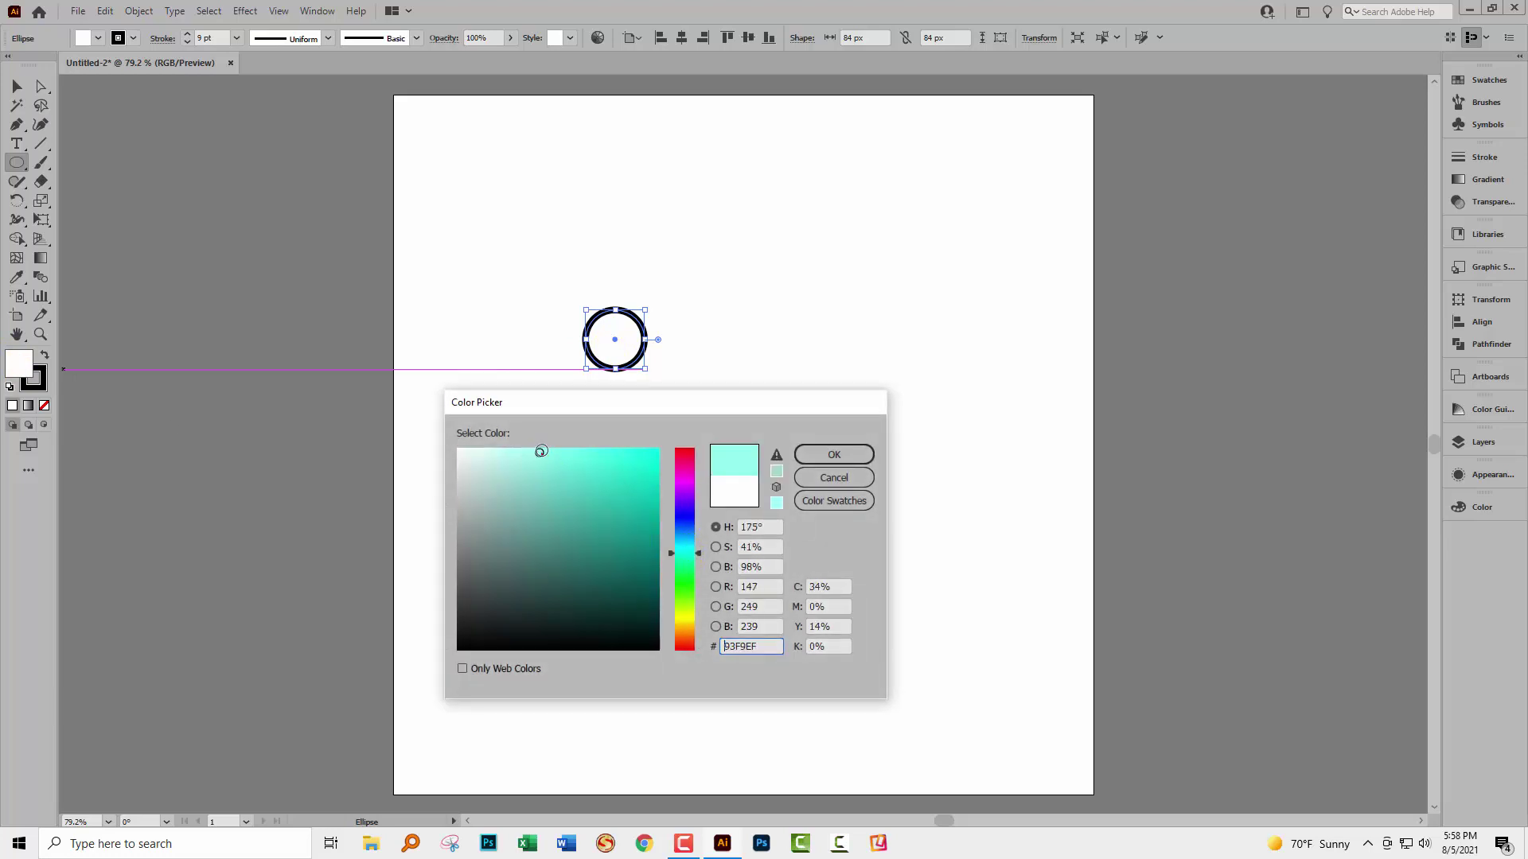
pyautogui.click(845, 454)
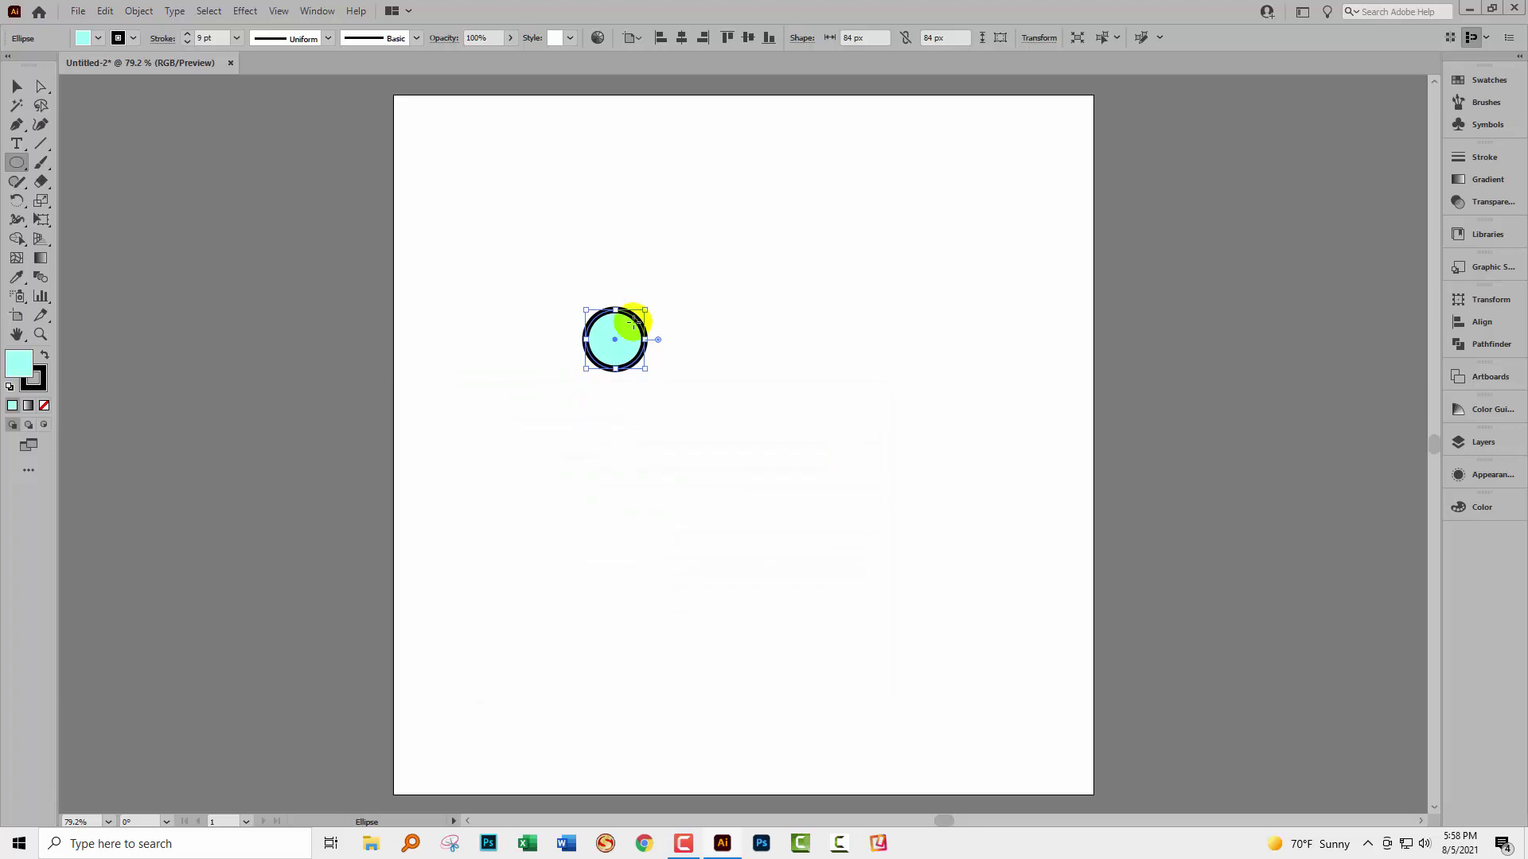
# Step: Colour the circle's outline dark teal 06555B, then deselect it with the Selection tool
pyautogui.doubleClick(37, 384)
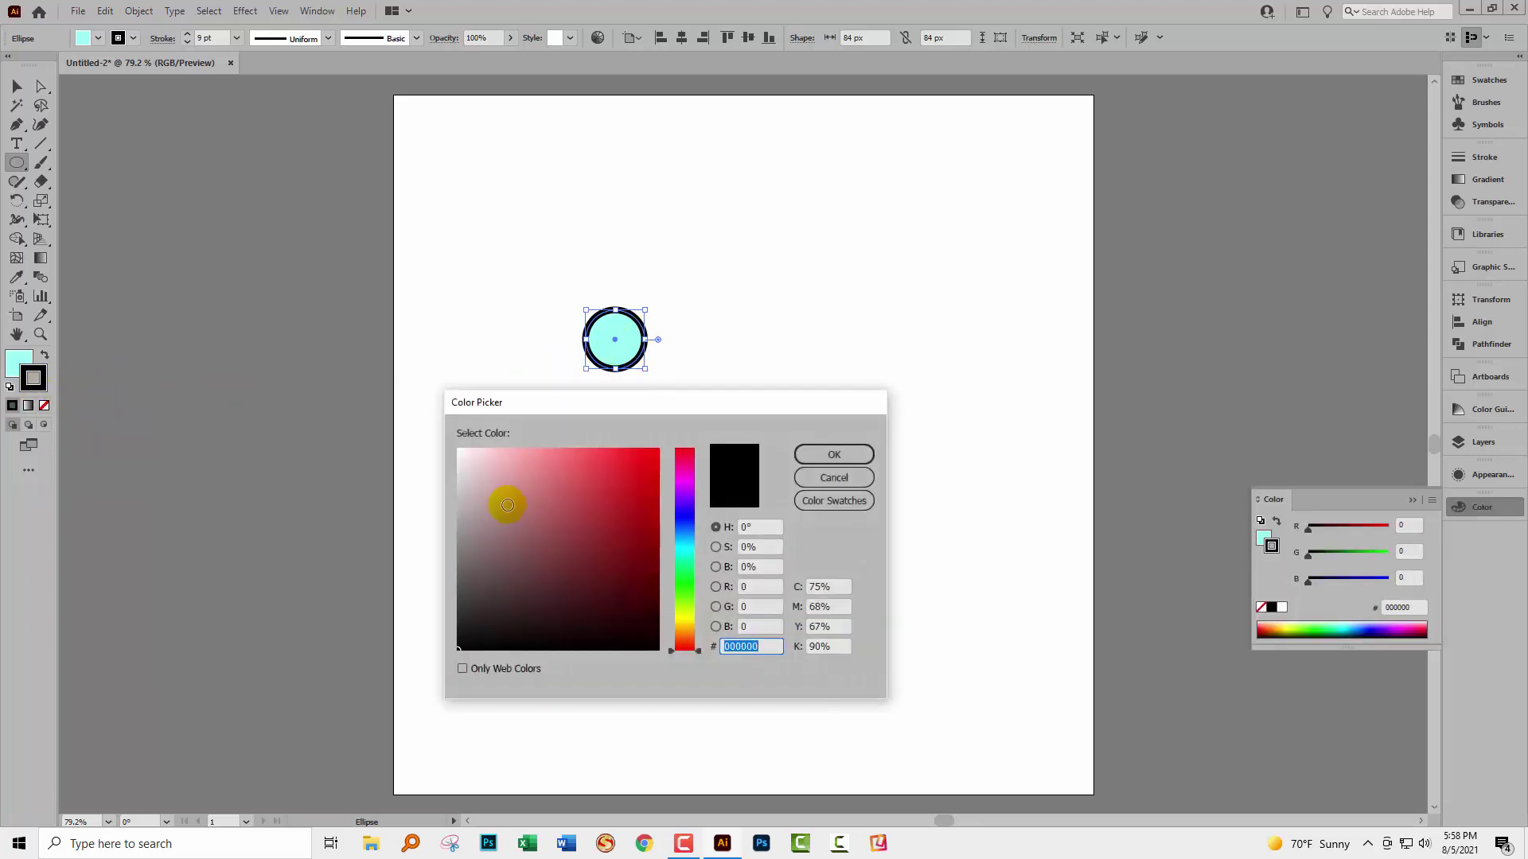
pyautogui.moveTo(700, 545); pyautogui.dragTo(647, 578)
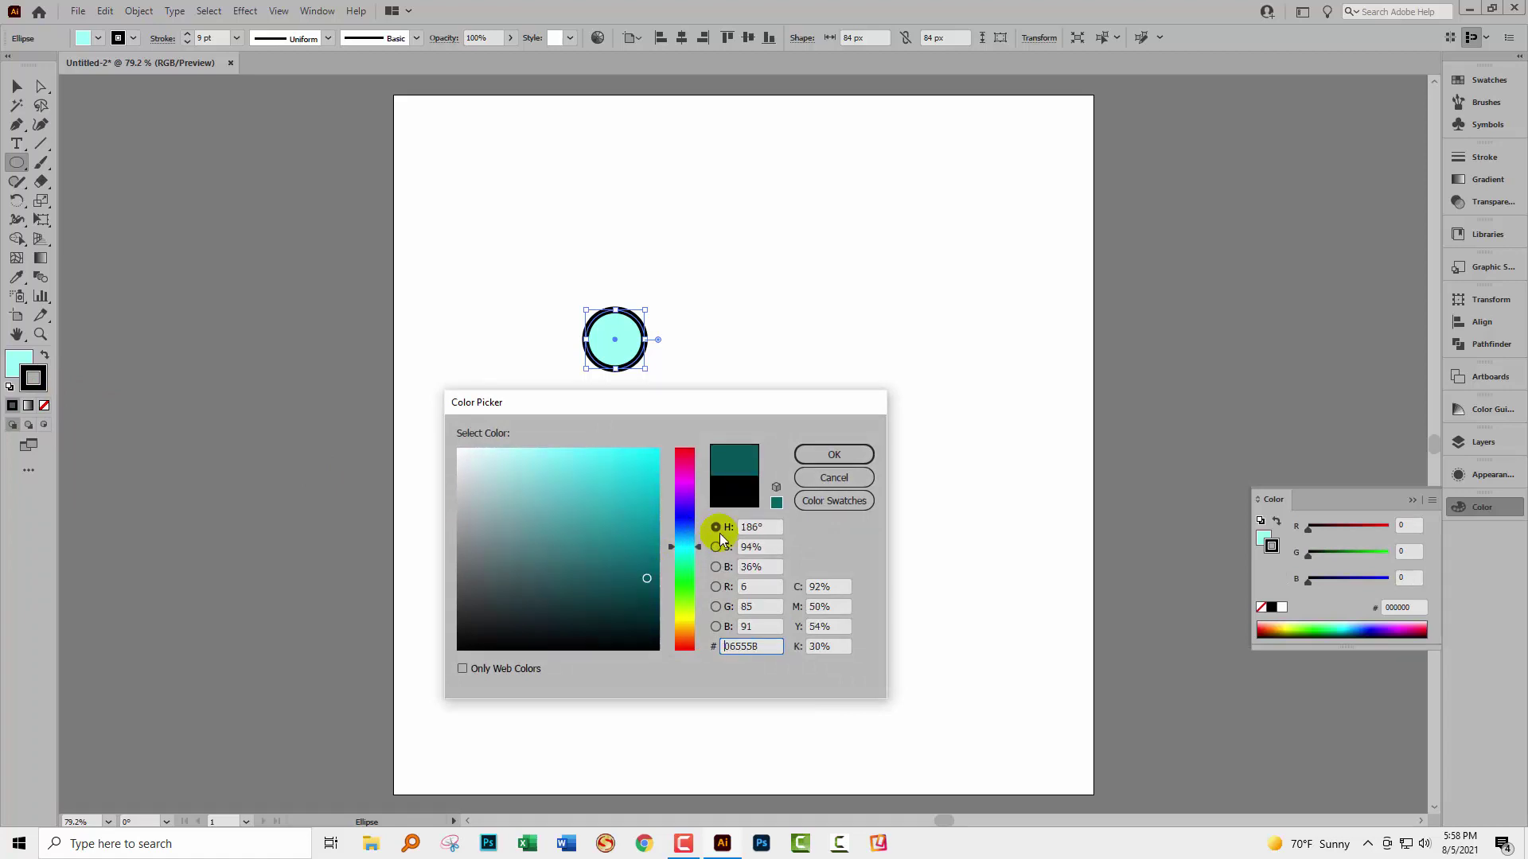
pyautogui.click(852, 457)
pyautogui.press('v')
pyautogui.click(436, 463)
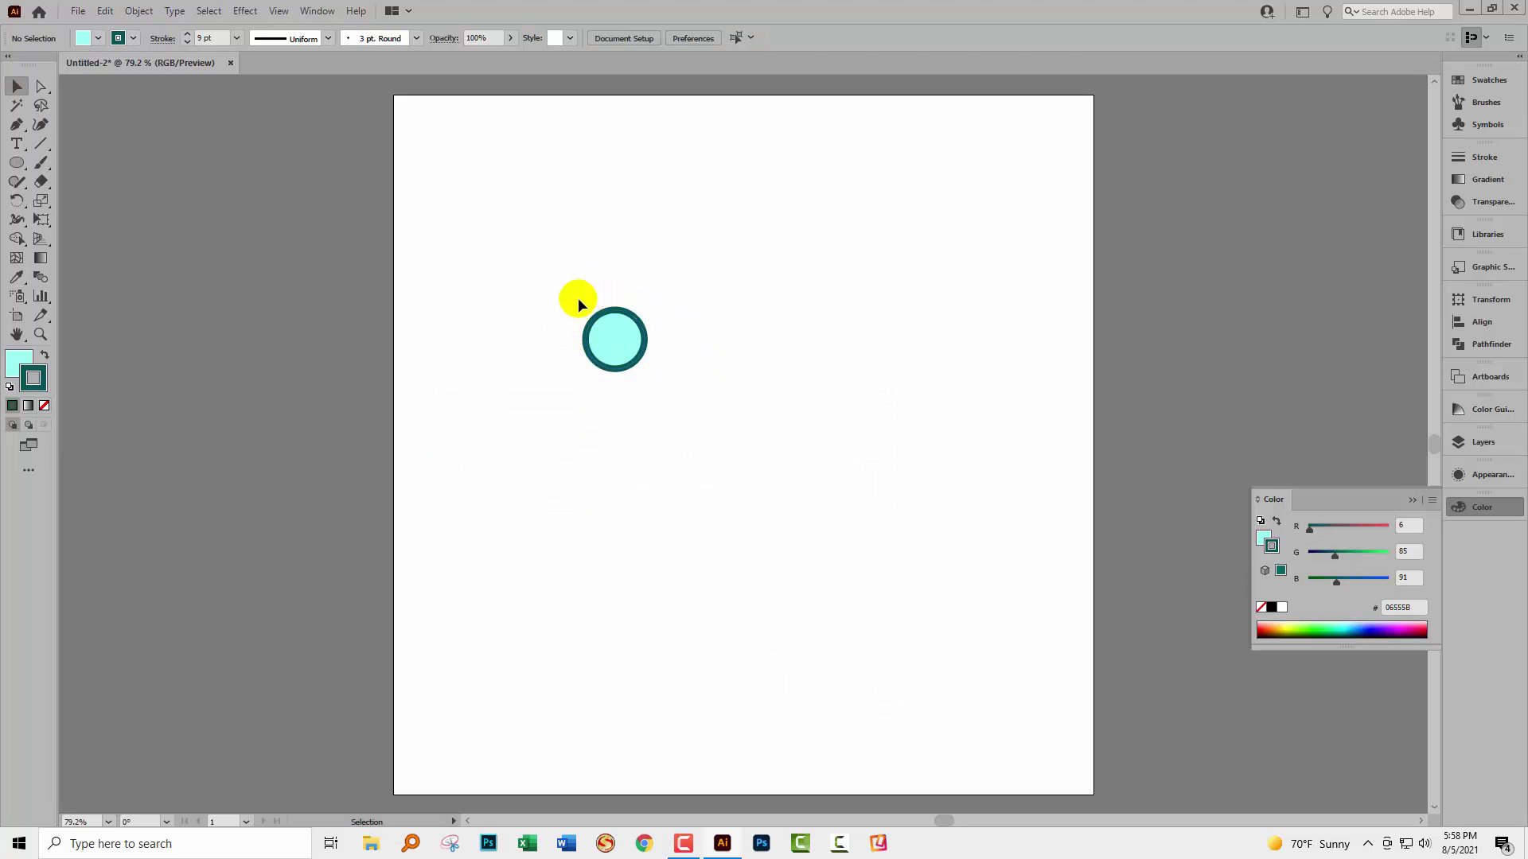
# Step: Make a pattern from the selected circle with Object > Pattern > Make, accepting the notice
pyautogui.moveTo(566, 293); pyautogui.dragTo(679, 395)
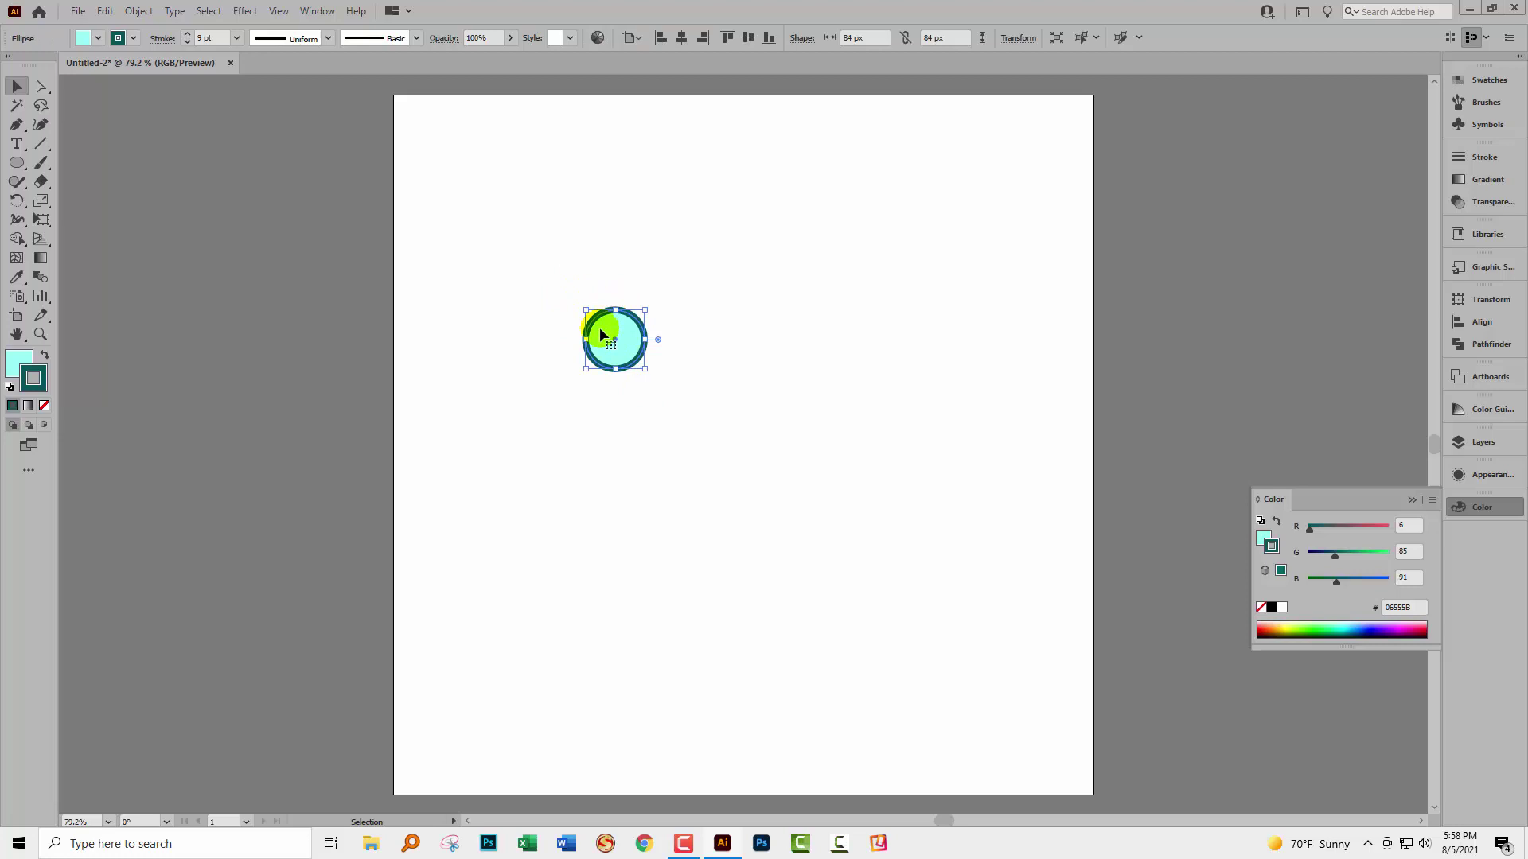
pyautogui.click(138, 13)
pyautogui.moveTo(163, 427)
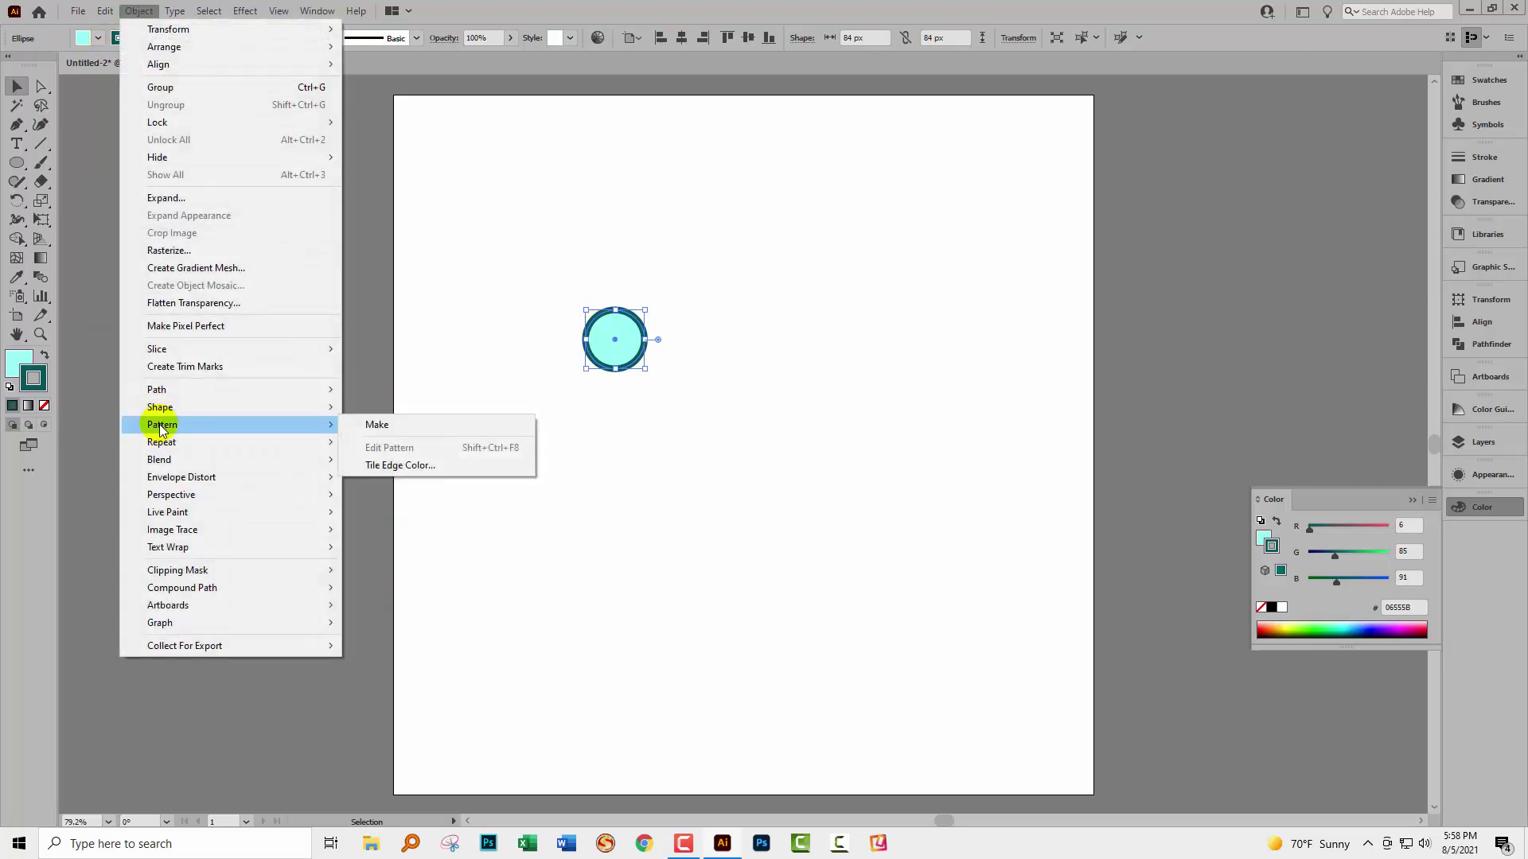
pyautogui.click(371, 426)
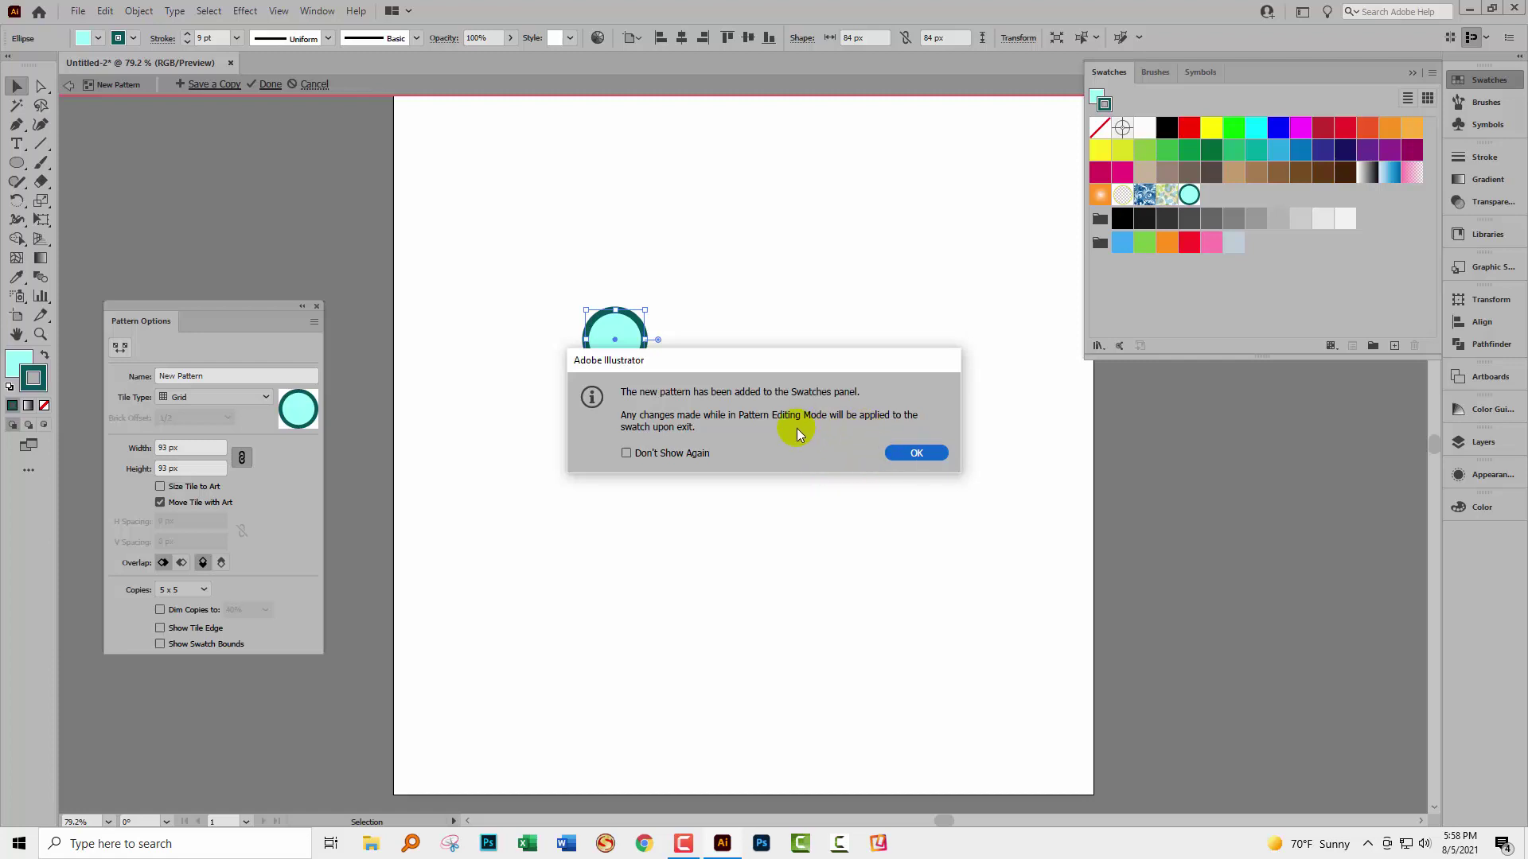
pyautogui.click(904, 452)
pyautogui.click(637, 444)
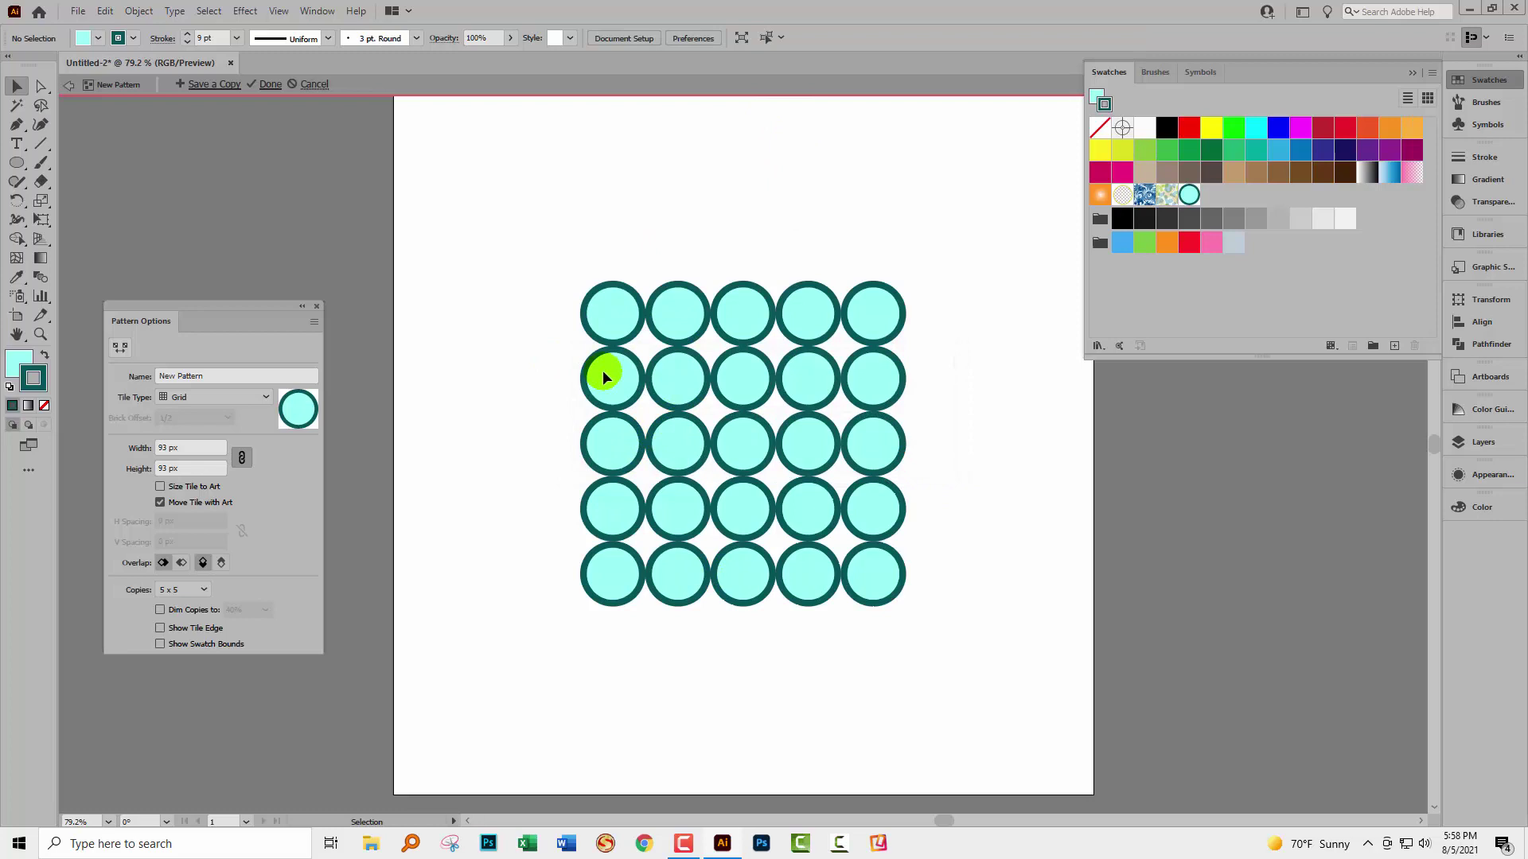
# Step: Set Pattern Options copies to 9 x 9, dim copies to 40%, and show the tile edge
pyautogui.click(1411, 74)
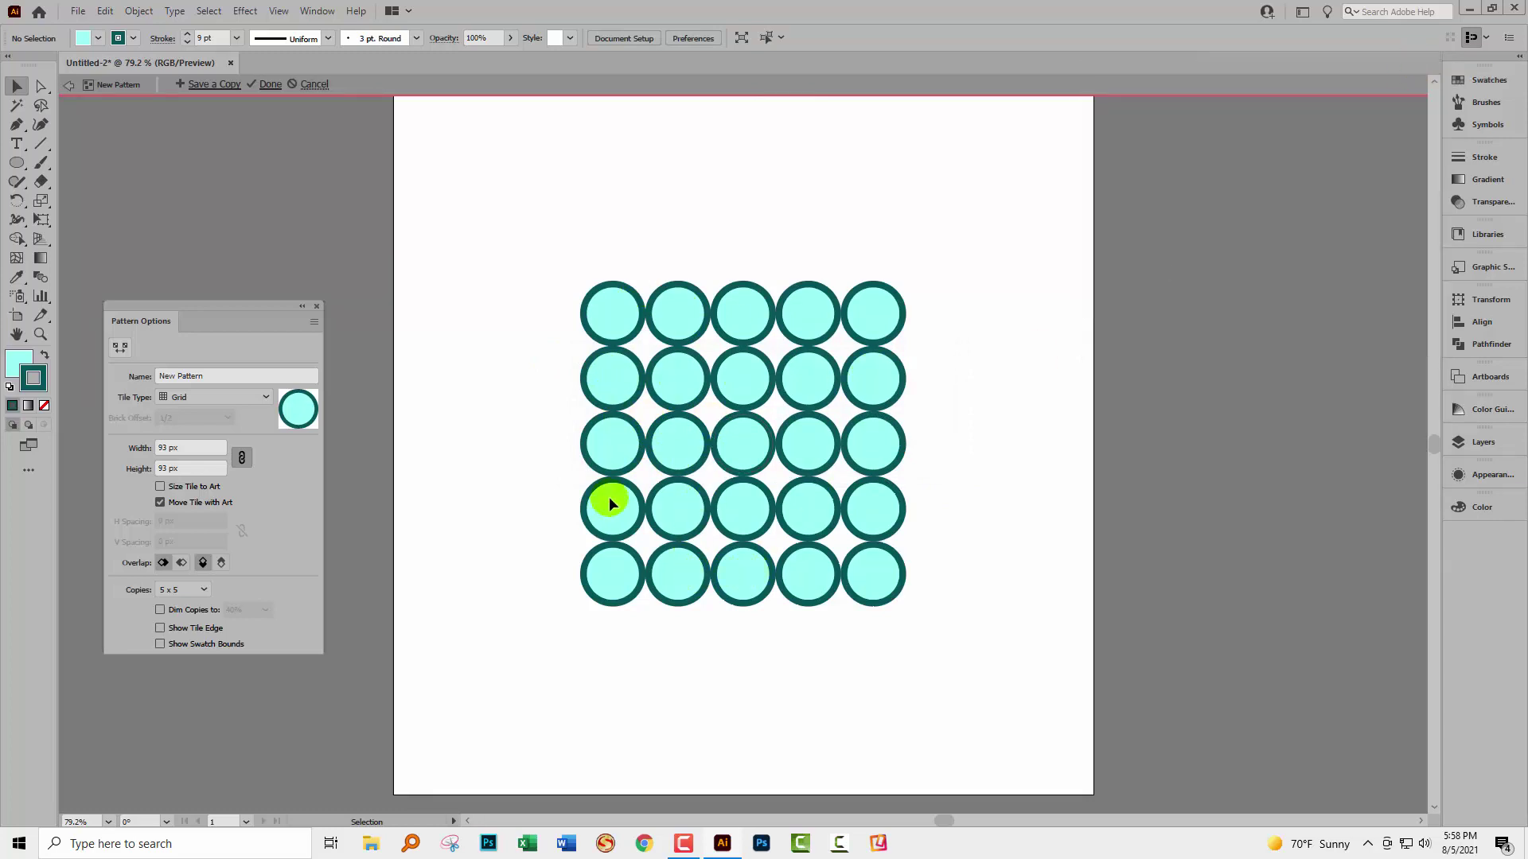
pyautogui.moveTo(203, 303); pyautogui.dragTo(423, 178)
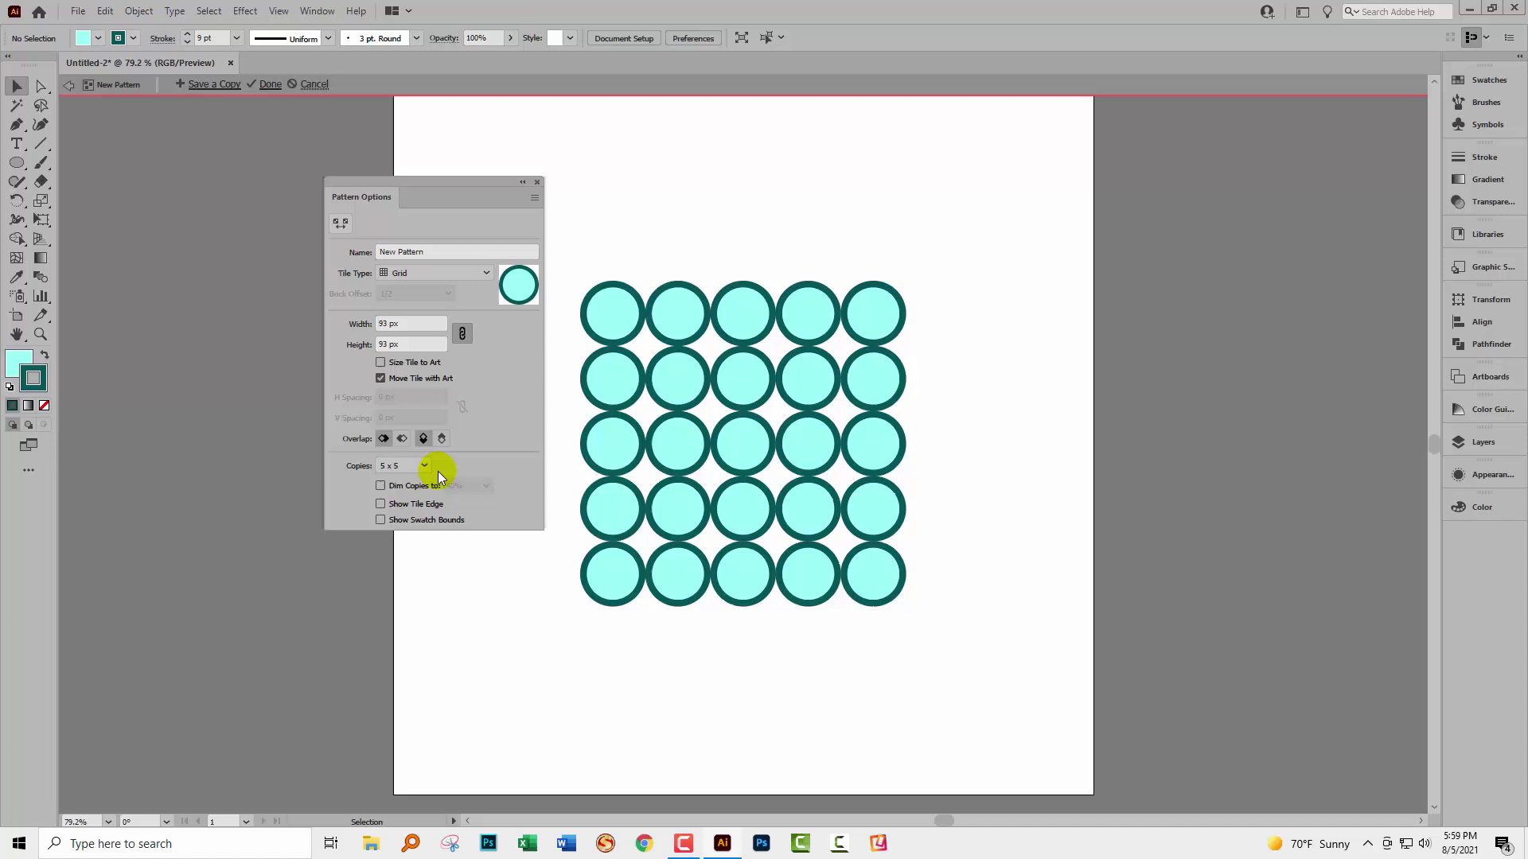
pyautogui.click(418, 465)
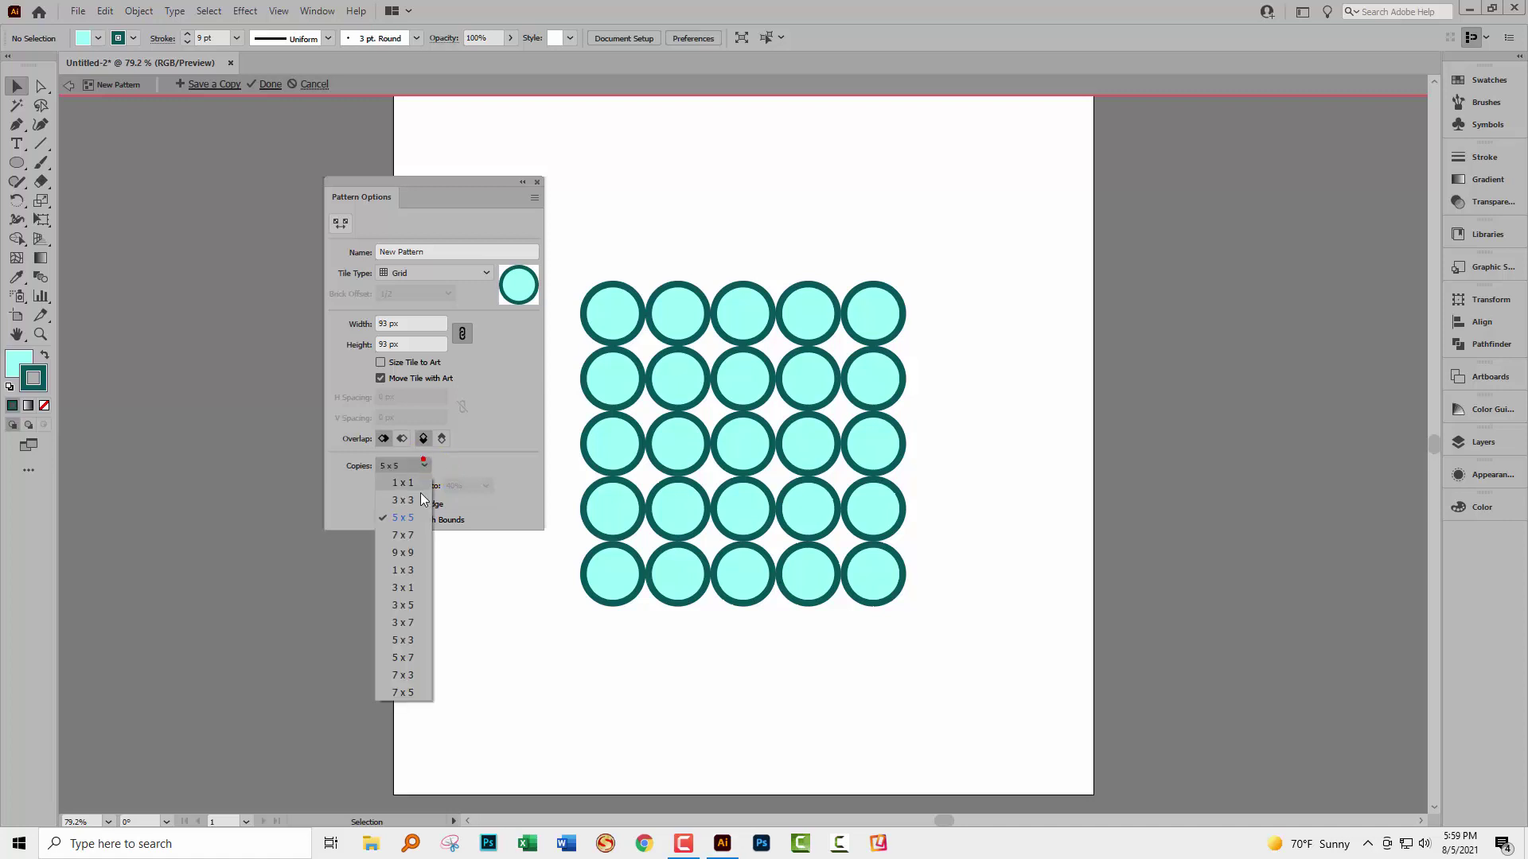
pyautogui.click(408, 554)
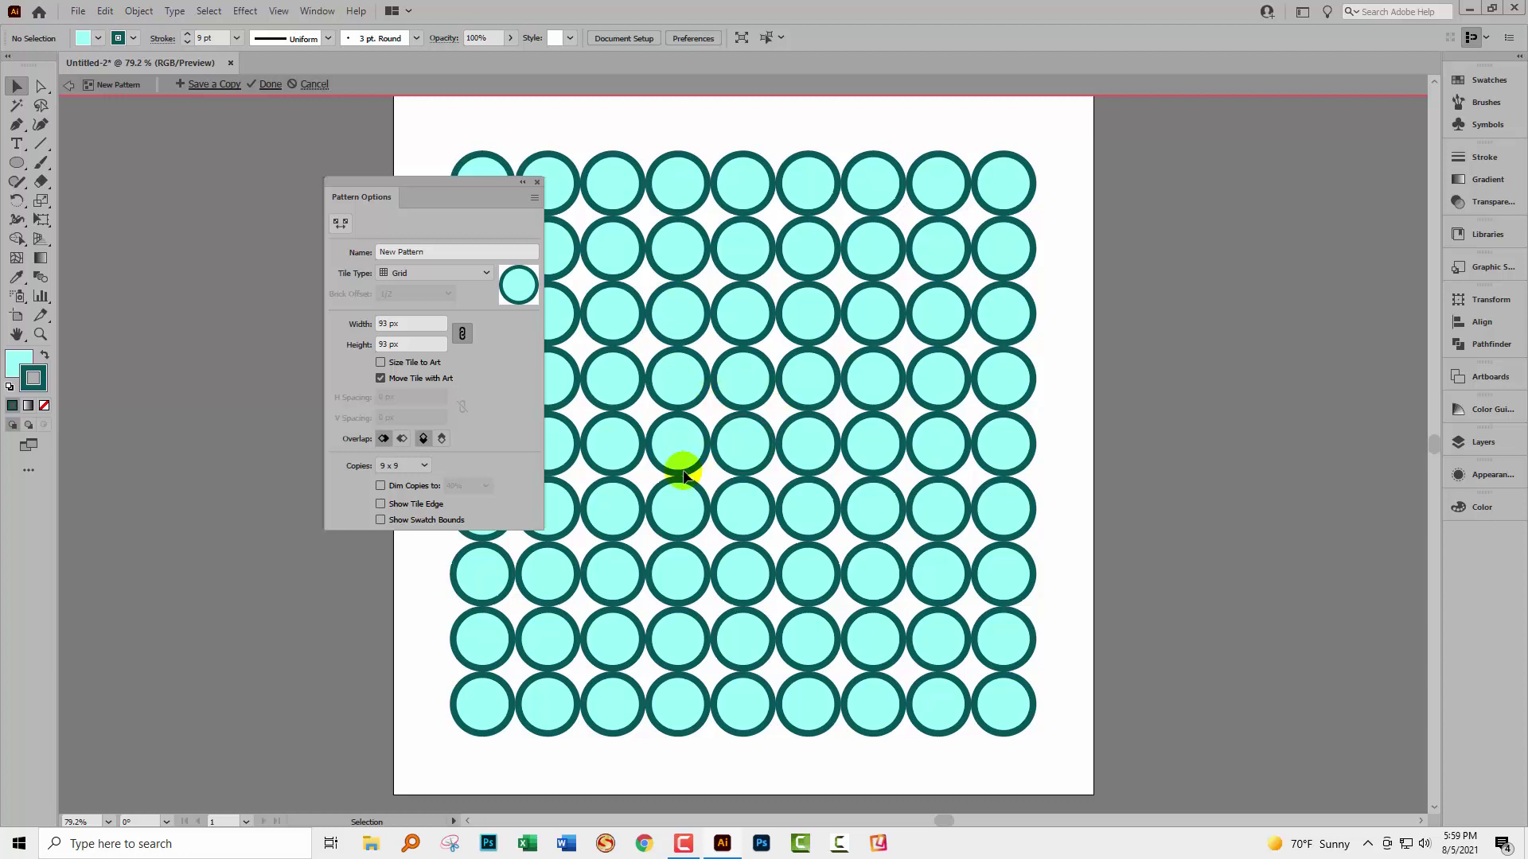
pyautogui.click(379, 486)
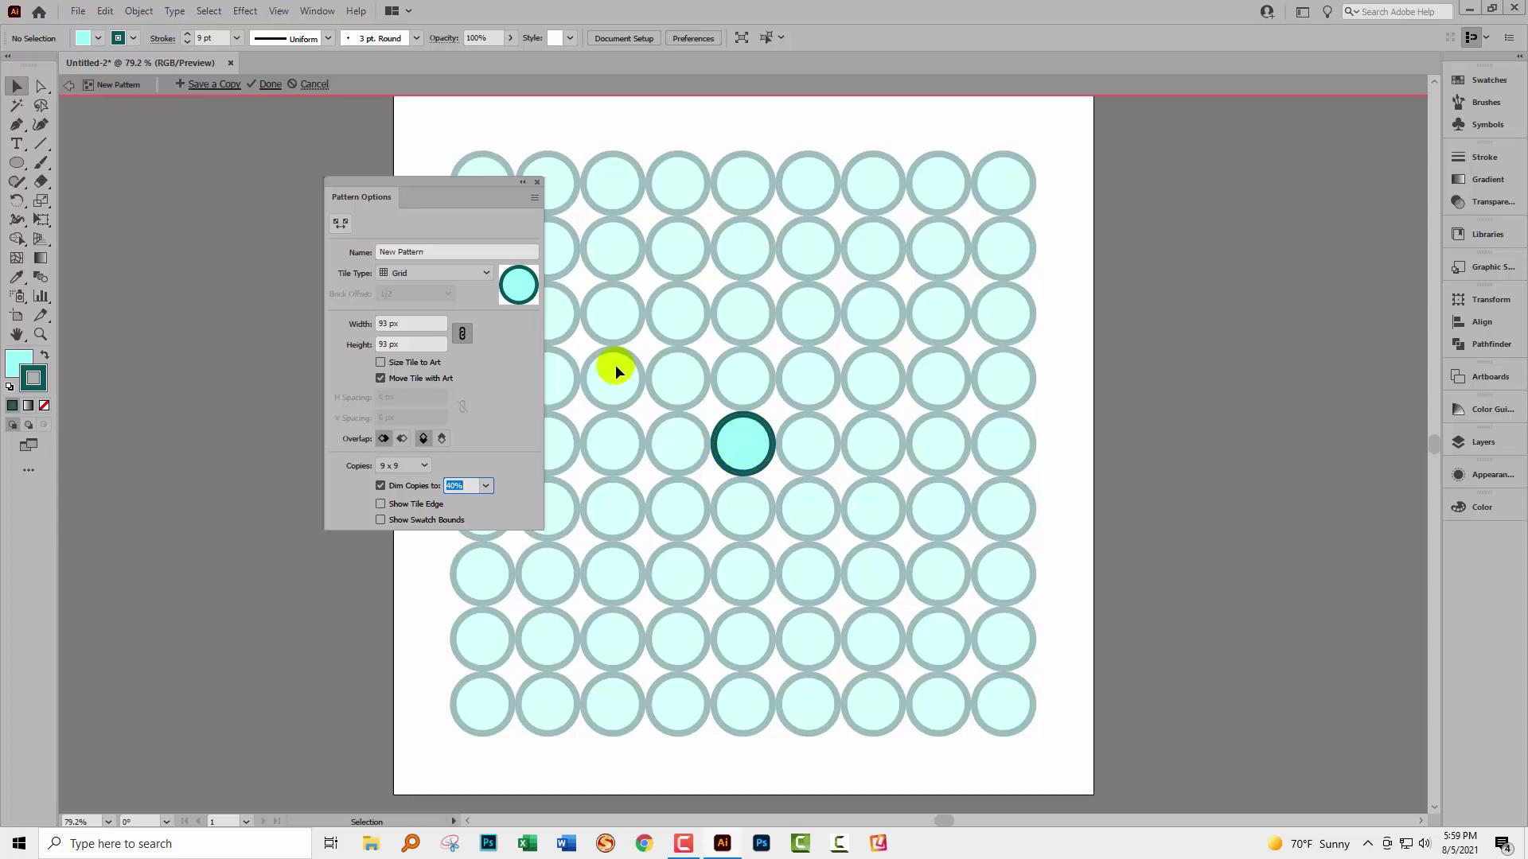
pyautogui.click(388, 505)
# Step: Set the tile type to Brick by Row and the tile size to 200 × 200 px
pyautogui.click(392, 274)
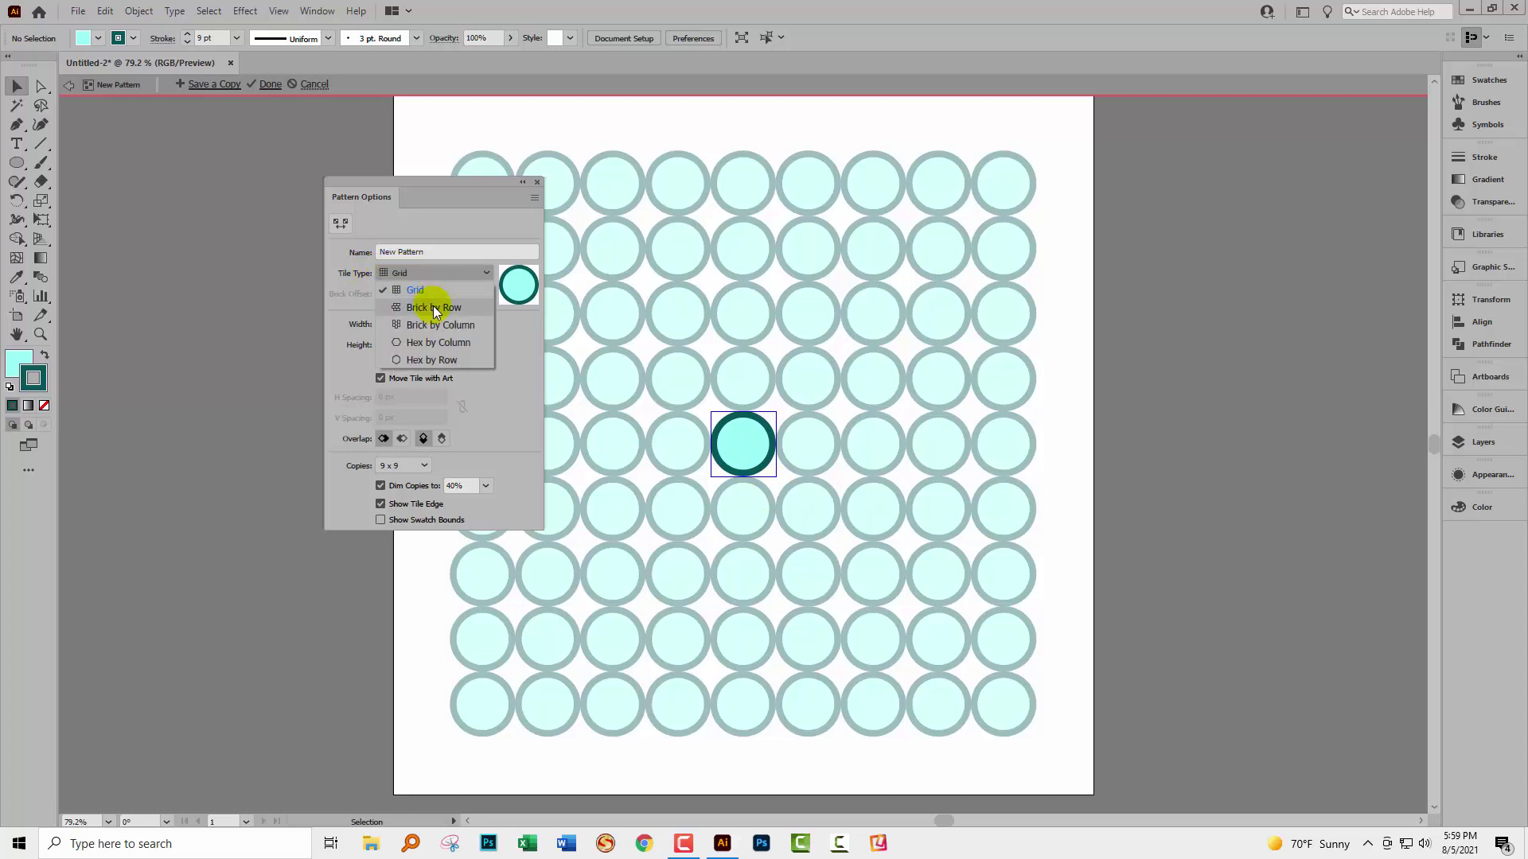
pyautogui.click(433, 309)
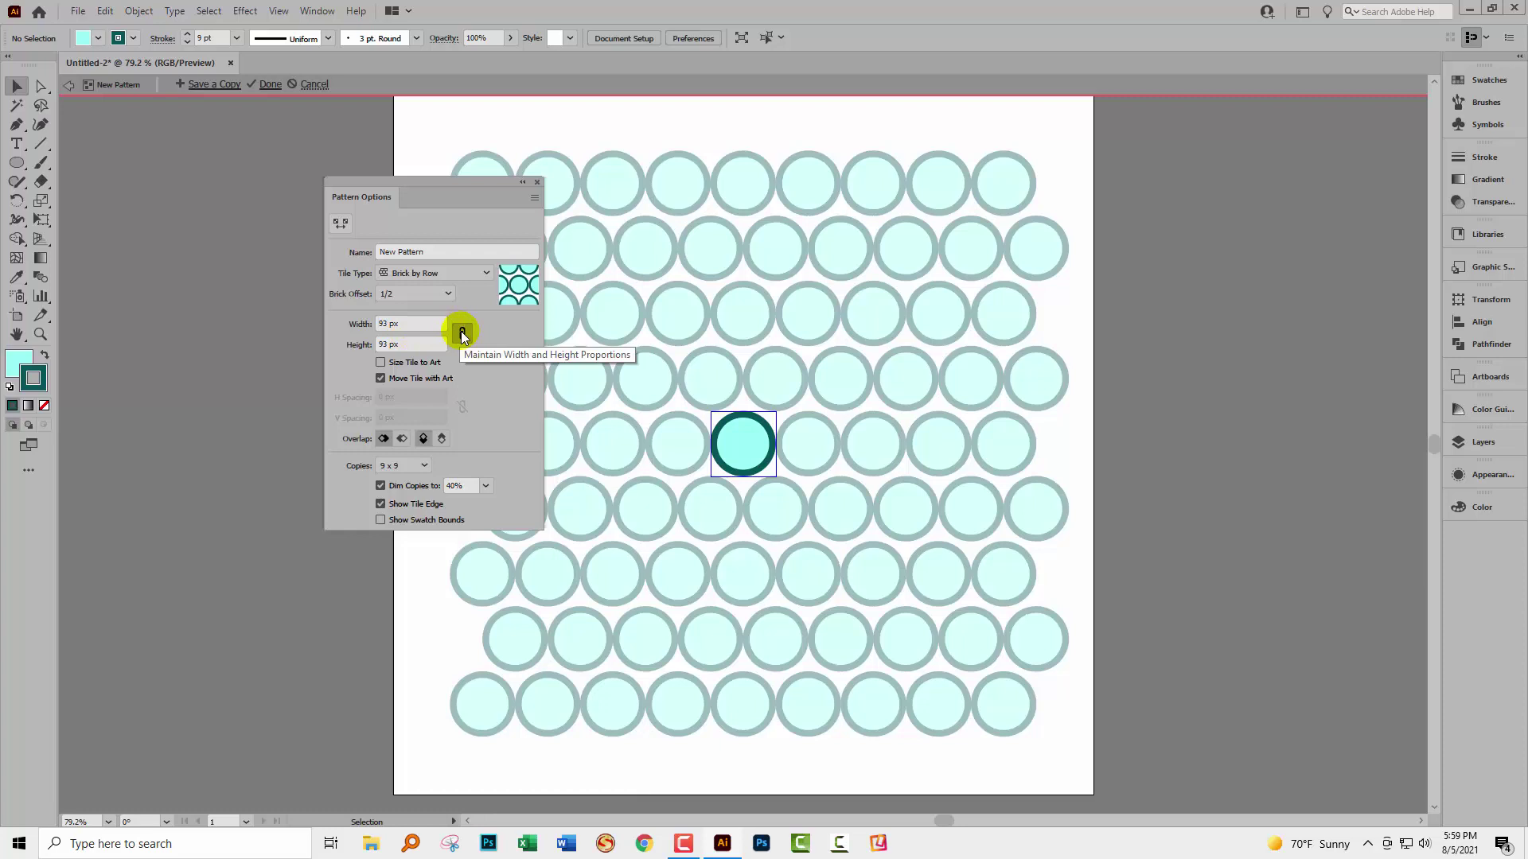
pyautogui.click(418, 325)
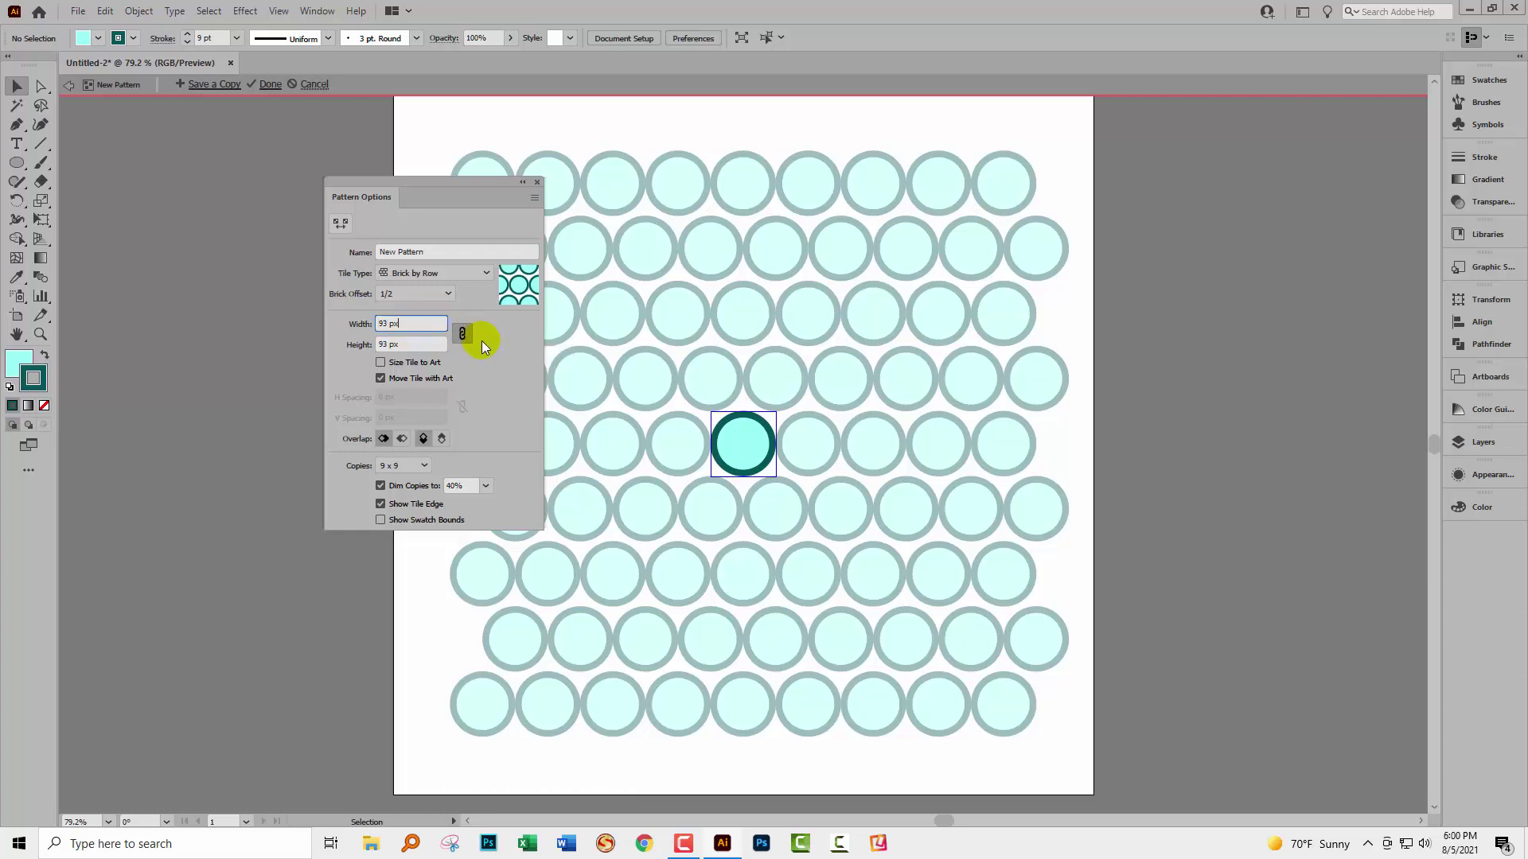
pyautogui.press('Up')
pyautogui.press('Up')
pyautogui.press('Up')
pyautogui.press('Up')
pyautogui.press('Up')
pyautogui.press('Up')
pyautogui.press('Up')
pyautogui.press('Up')
pyautogui.press('Up')
pyautogui.press('Up')
pyautogui.press('Up')
pyautogui.press('Up')
pyautogui.press('Up')
pyautogui.press('Up')
pyautogui.press('Up')
pyautogui.press('Up')
pyautogui.press('Up')
pyautogui.press('Up')
pyautogui.press('Up')
pyautogui.press('Up')
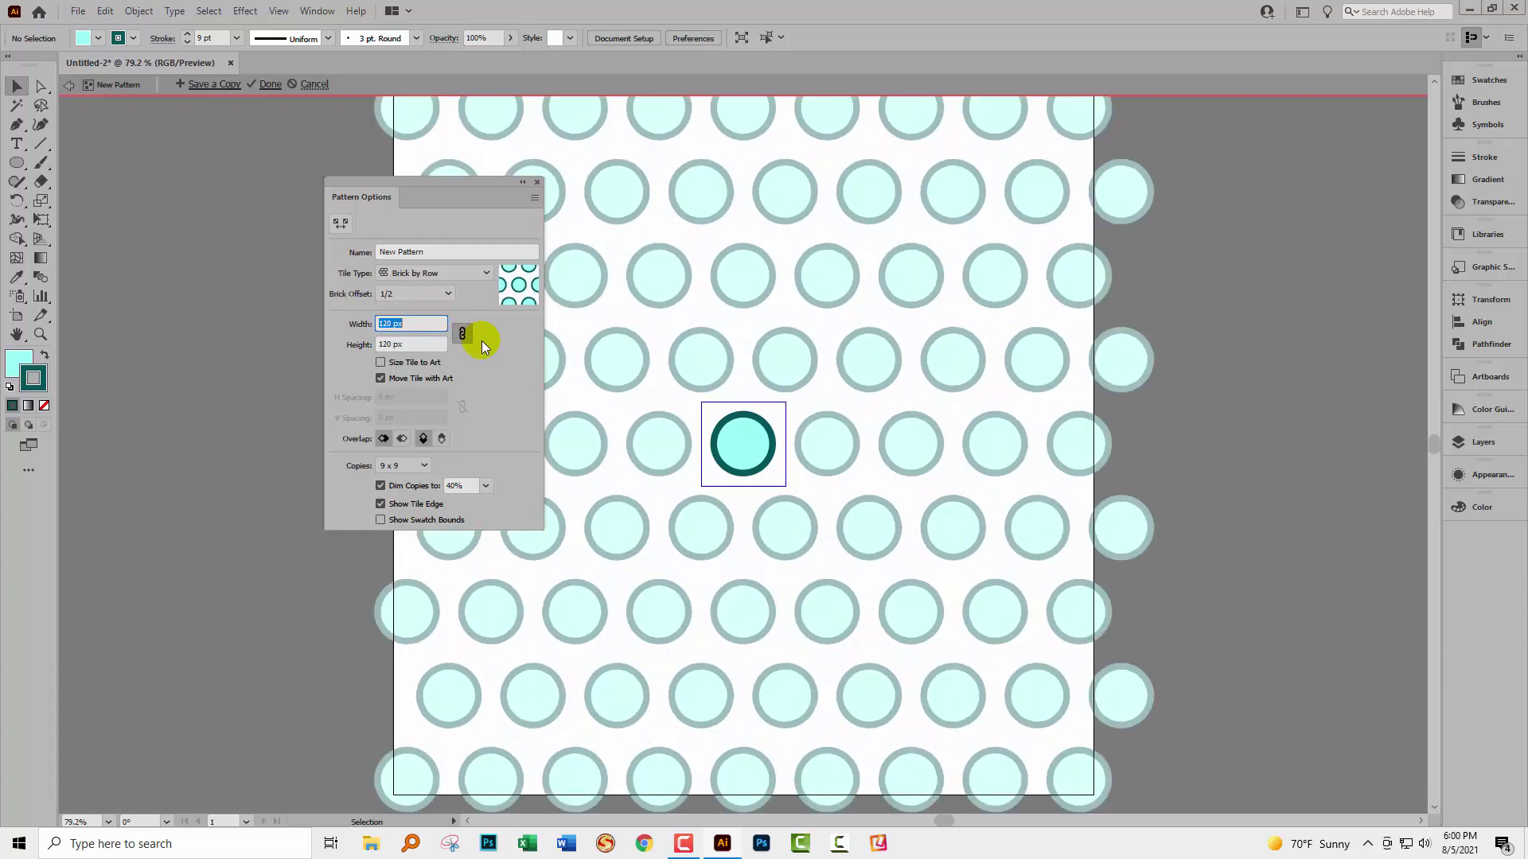
pyautogui.press('Up')
pyautogui.press('Up')
pyautogui.press('Up')
pyautogui.press('Up')
pyautogui.press('Up')
pyautogui.press('Up')
pyautogui.press('Up')
pyautogui.press('Up')
pyautogui.press('Up')
pyautogui.press('Up')
pyautogui.press('Up')
pyautogui.press('Up')
pyautogui.press('Up')
pyautogui.press('Up')
pyautogui.press('Up')
pyautogui.press('Up')
pyautogui.press('Up')
pyautogui.press('Up')
pyautogui.press('Up')
pyautogui.press('Up')
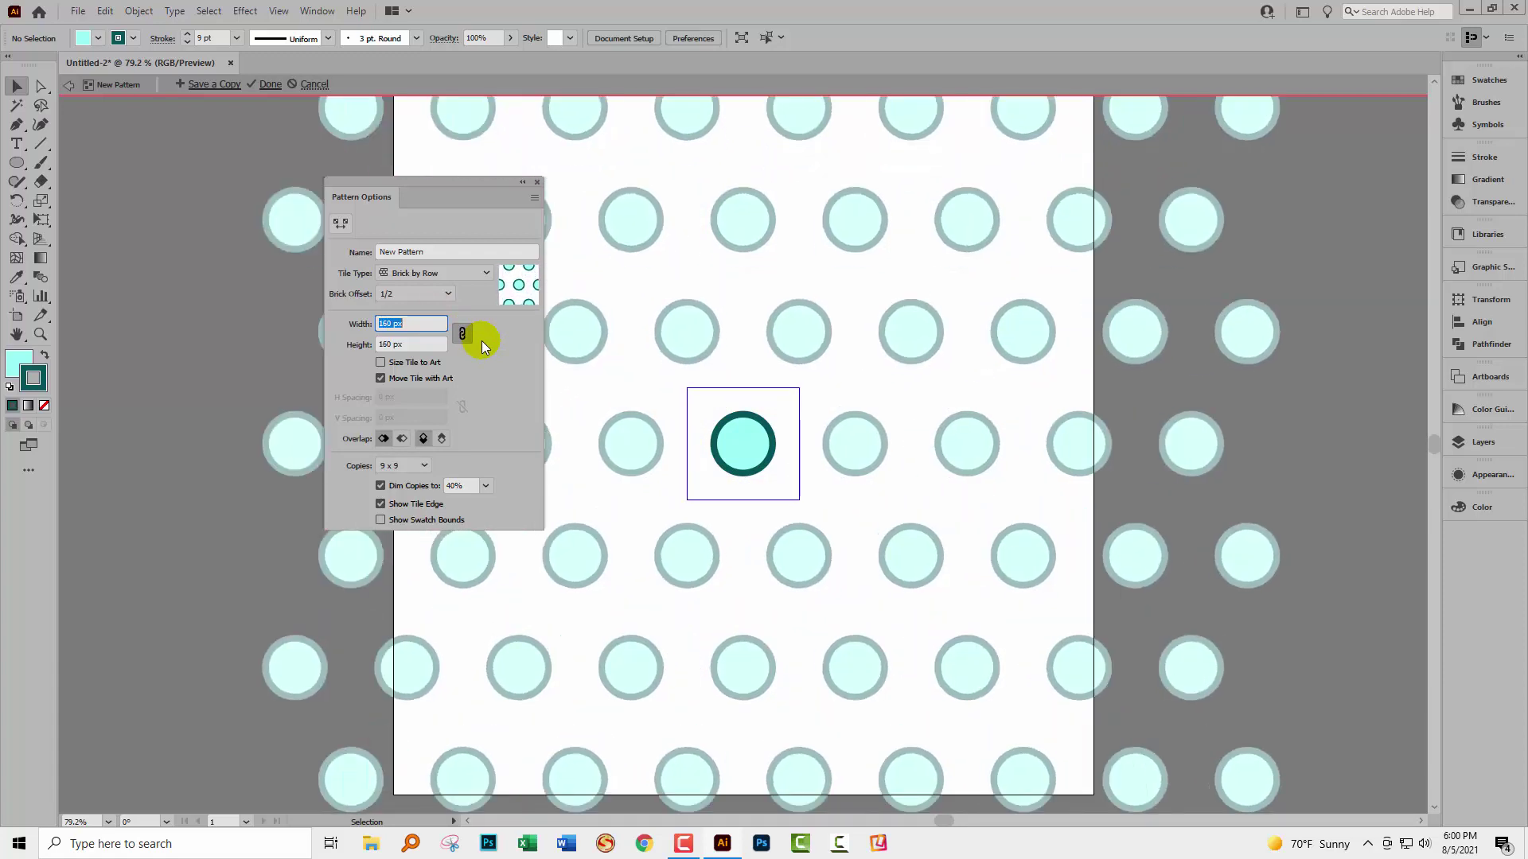
pyautogui.press('Up')
pyautogui.press('Up')
pyautogui.press('Up')
pyautogui.press('Up')
pyautogui.press('Up')
pyautogui.press('Up')
pyautogui.press('Up')
pyautogui.press('Up')
pyautogui.press('Up')
pyautogui.press('Up')
pyautogui.press('Up')
pyautogui.press('Up')
pyautogui.press('Up')
pyautogui.press('Up')
pyautogui.press('Up')
pyautogui.press('Up')
pyautogui.press('Up')
pyautogui.press('Up')
pyautogui.press('Up')
pyautogui.press('Up')
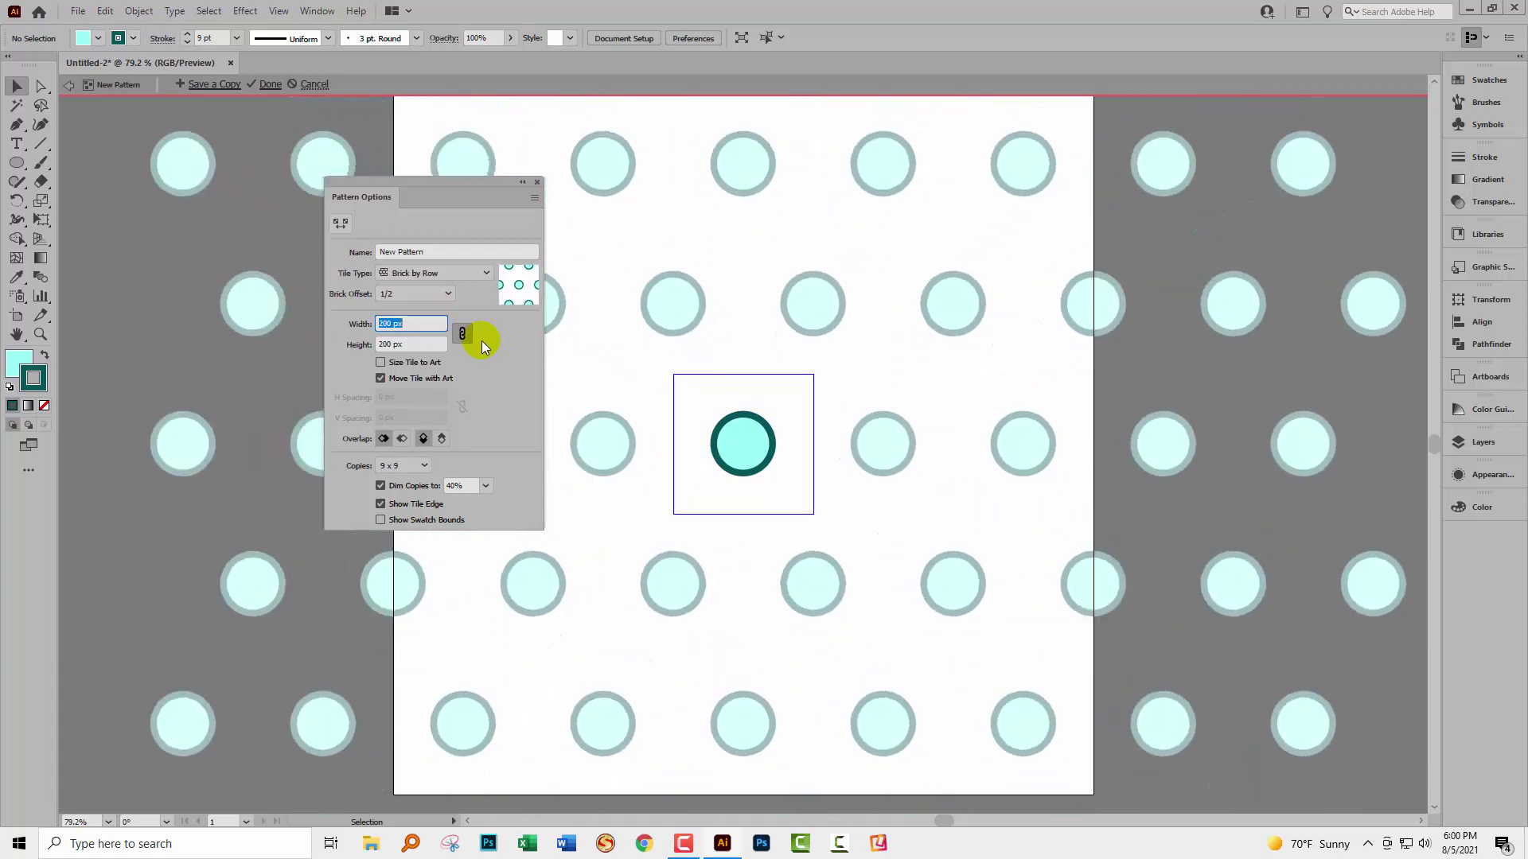
pyautogui.press('Down')
pyautogui.press('Down')
pyautogui.press('Down')
pyautogui.press('Down')
pyautogui.press('Down')
pyautogui.press('Down')
pyautogui.press('Down')
pyautogui.press('Down')
pyautogui.press('Down')
pyautogui.press('Down')
pyautogui.press('Up')
pyautogui.press('Up')
pyautogui.press('Up')
pyautogui.press('Up')
pyautogui.press('Up')
pyautogui.press('Up')
pyautogui.press('Up')
pyautogui.press('Up')
pyautogui.press('Up')
pyautogui.press('Up')
# Step: Turn off Dim Copies and Show Tile Edge in Pattern Options
pyautogui.click(380, 485)
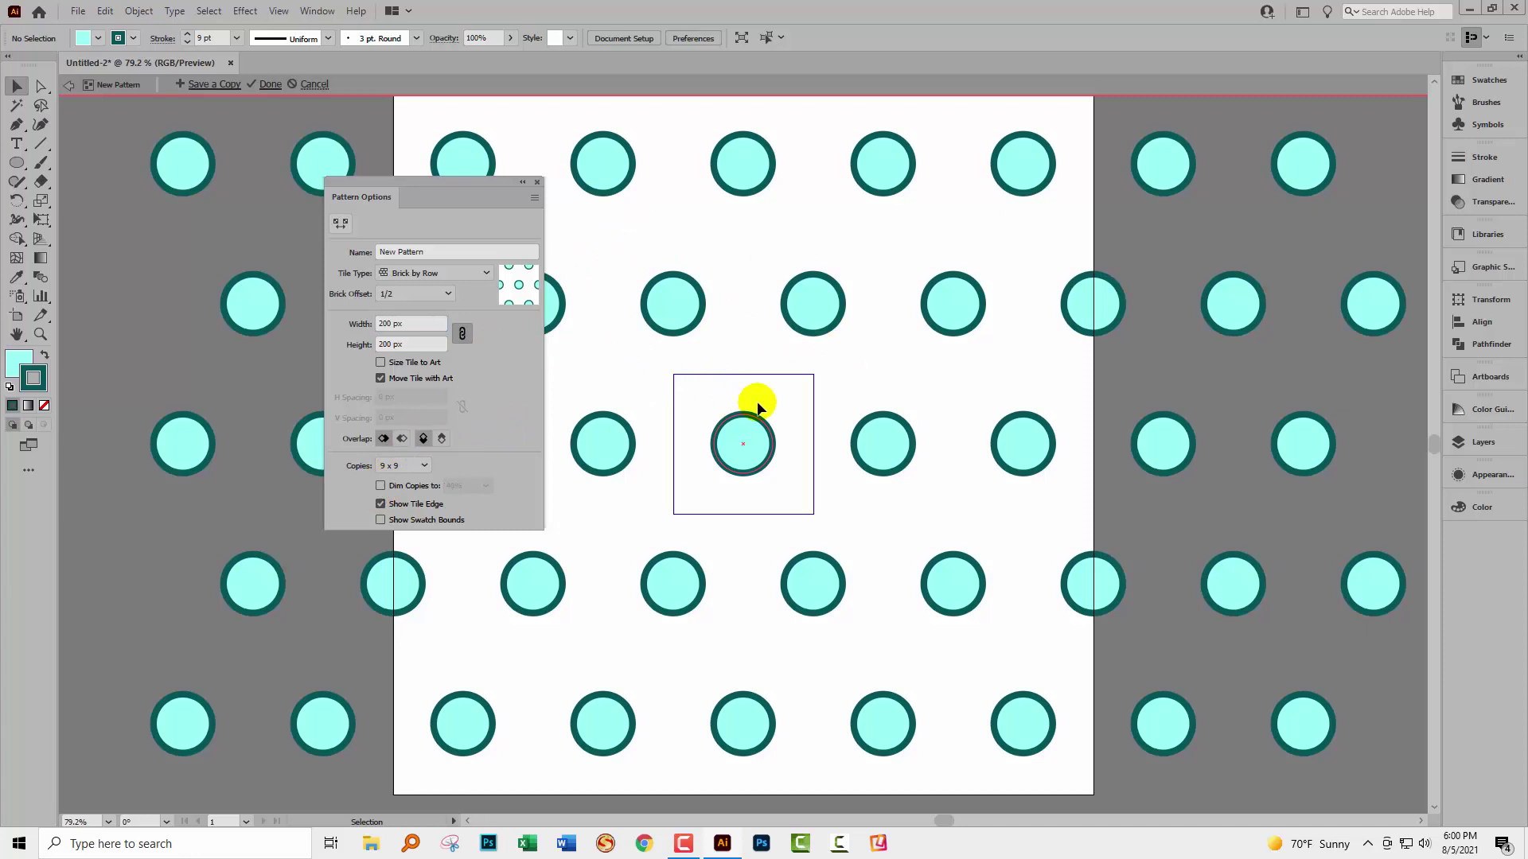
pyautogui.click(380, 503)
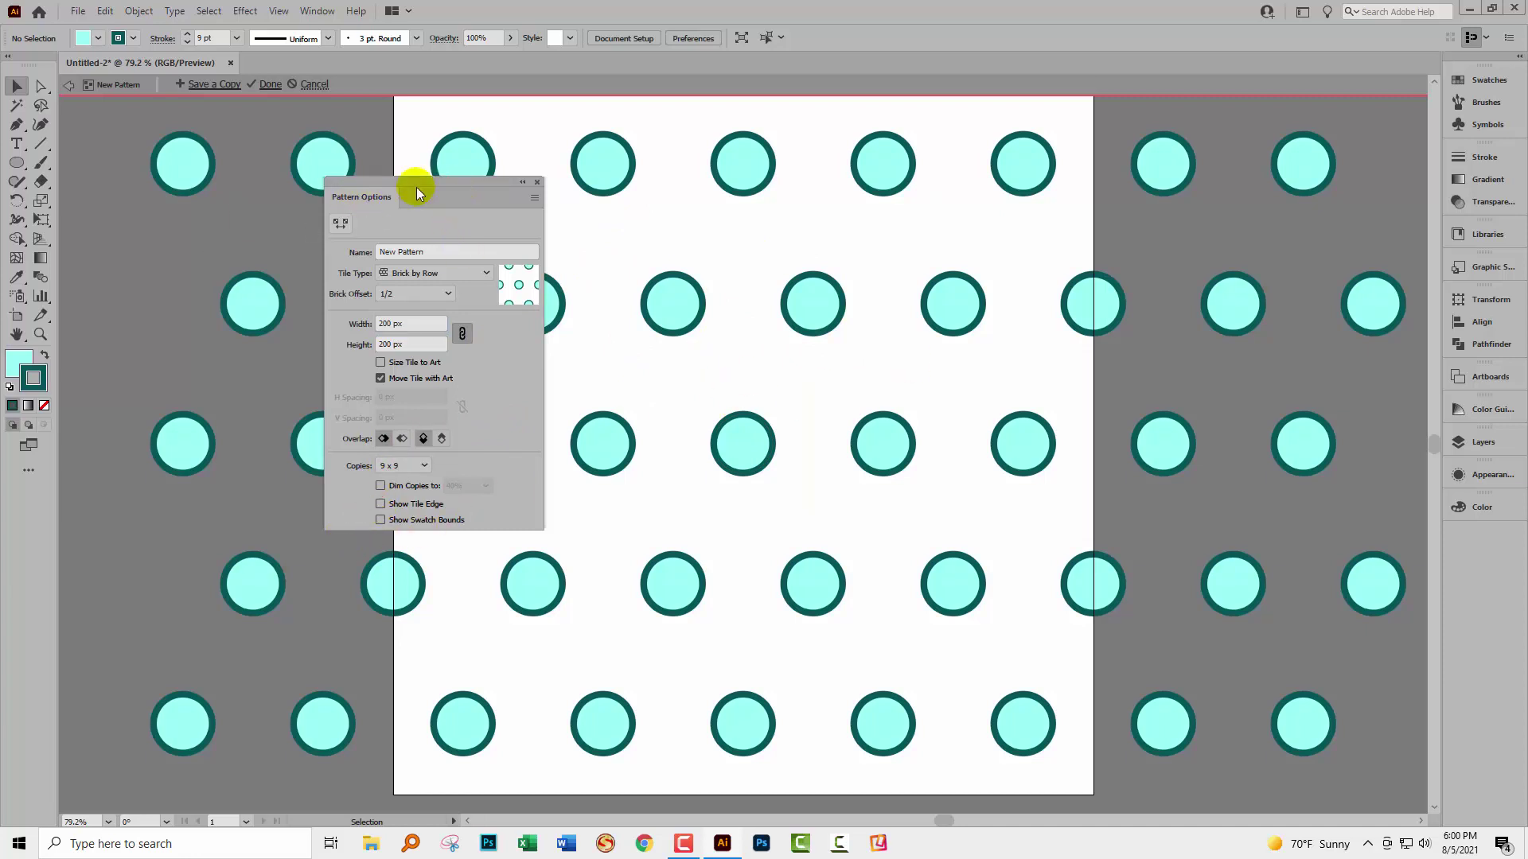
pyautogui.moveTo(416, 188); pyautogui.dragTo(207, 284)
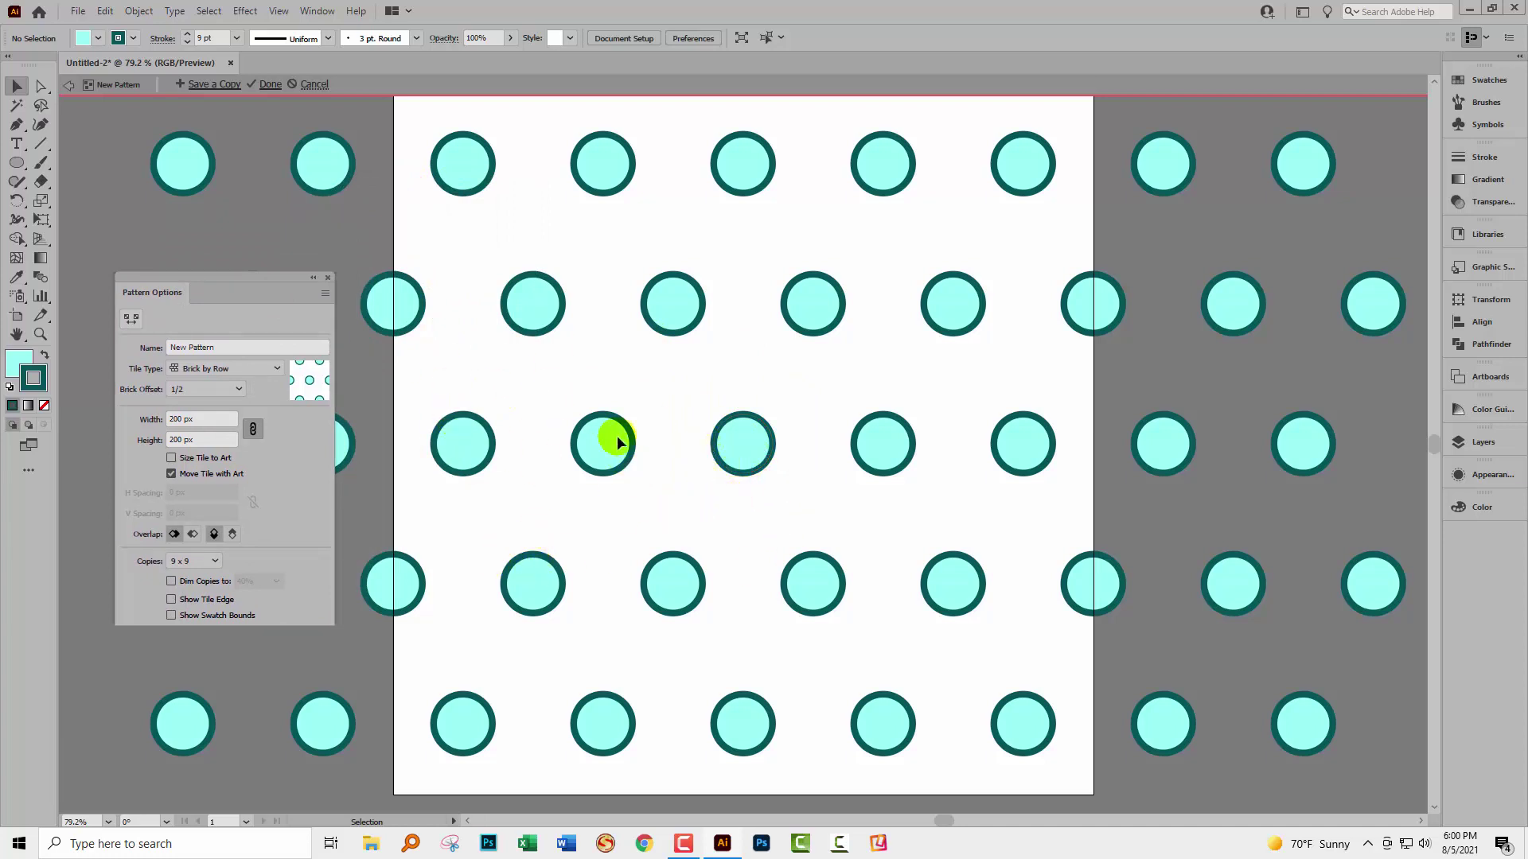
# Step: Exit pattern editing with Done, delete the original circle, and show the New Pattern swatch
pyautogui.click(270, 85)
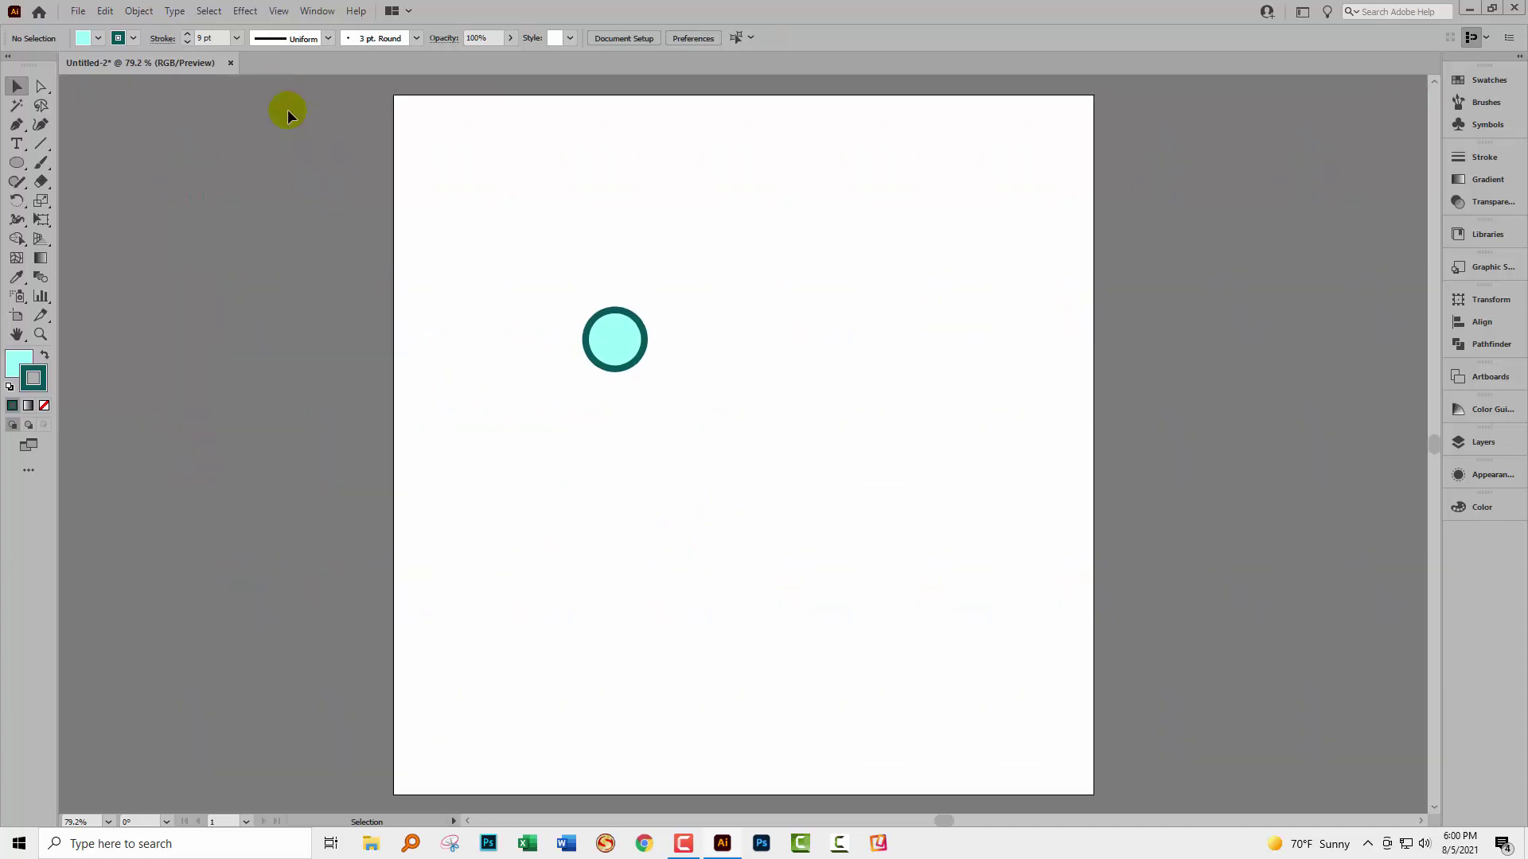
pyautogui.moveTo(494, 215); pyautogui.dragTo(697, 427)
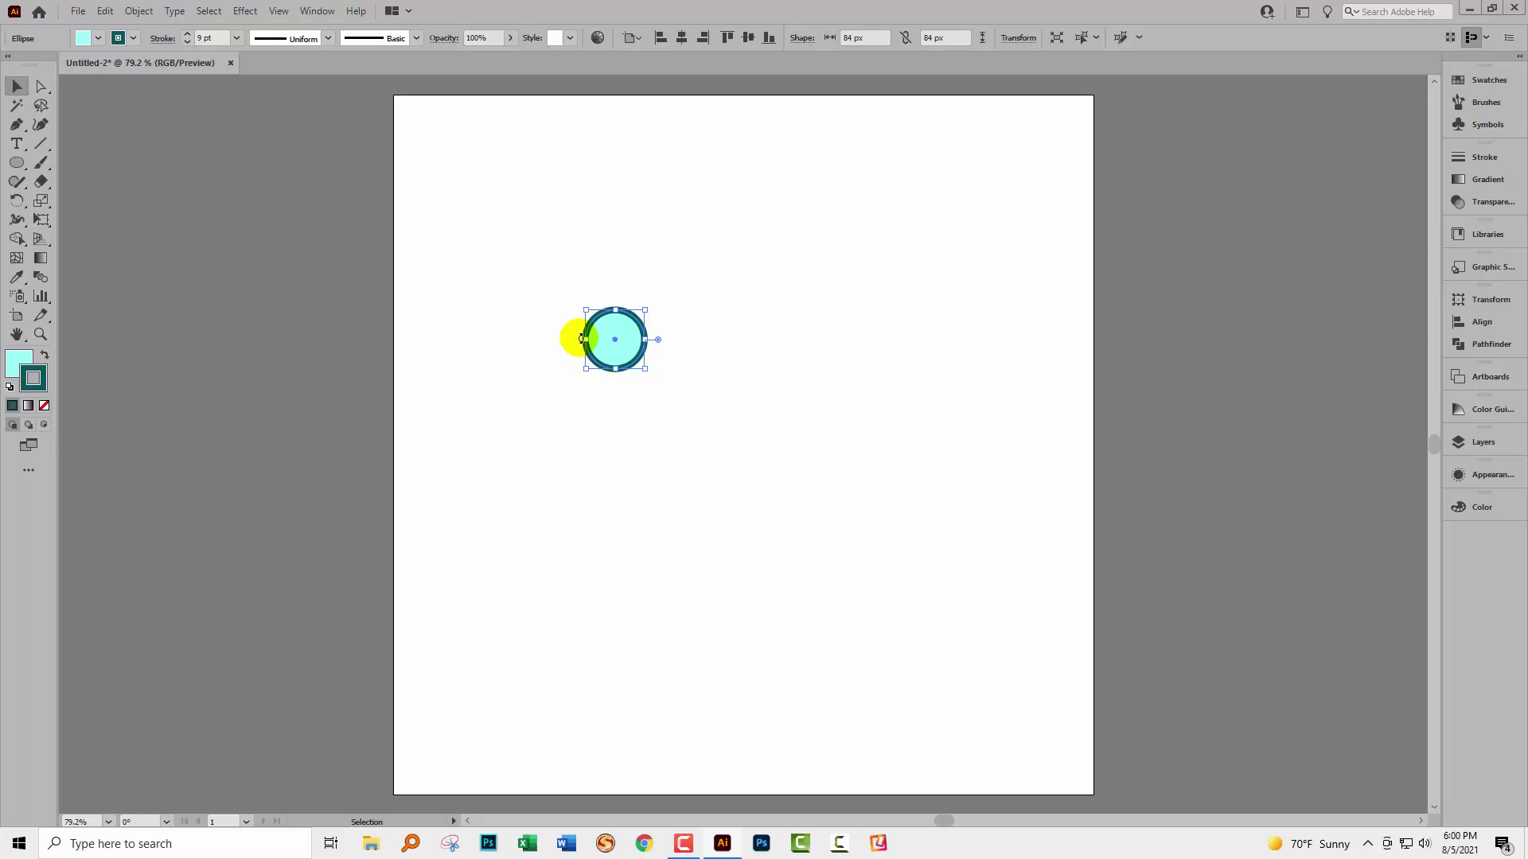
pyautogui.press('Delete')
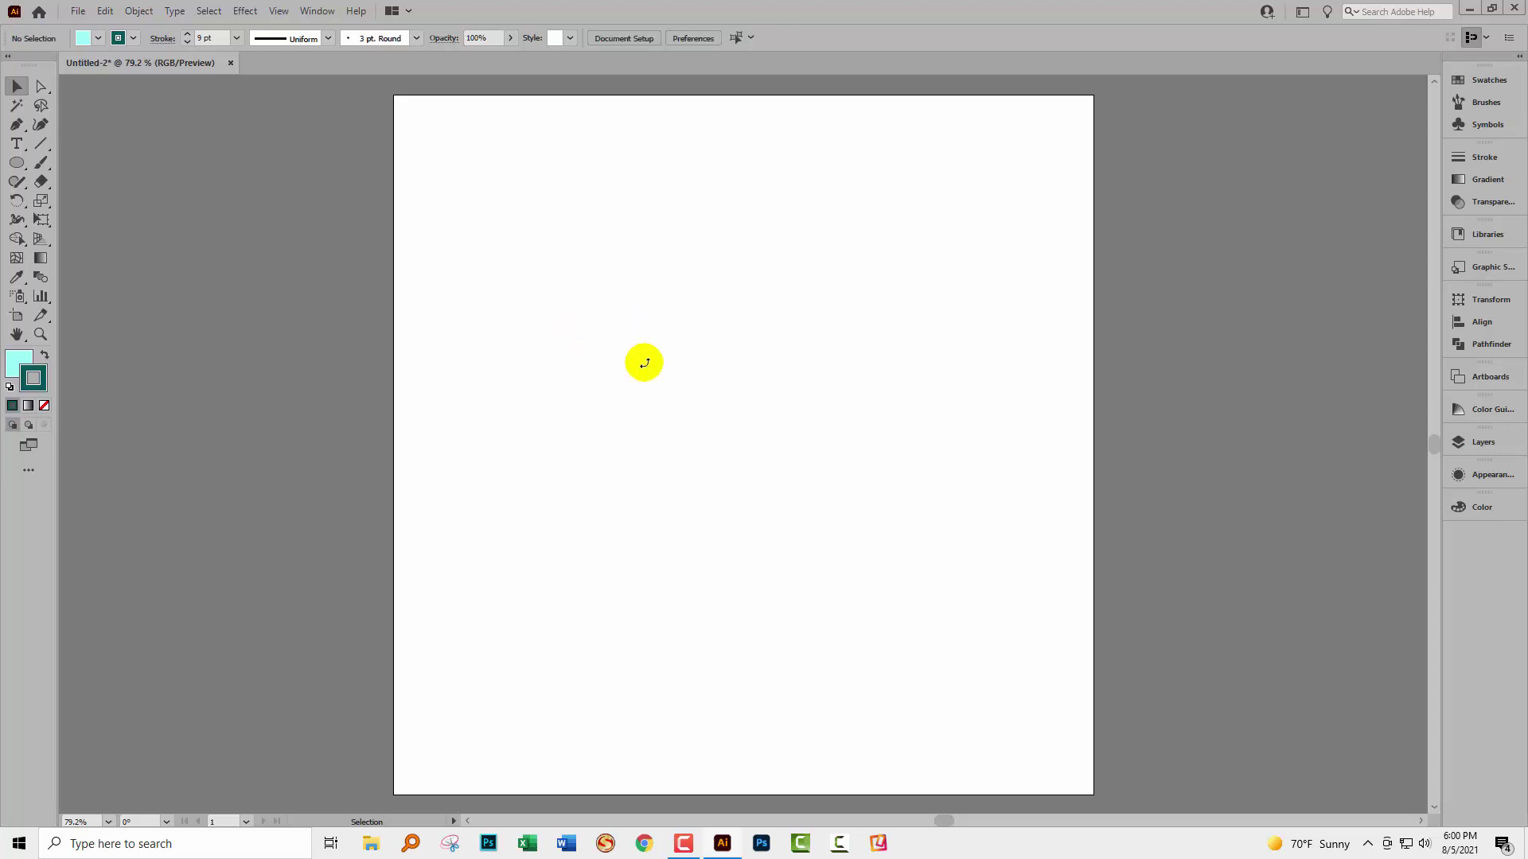
pyautogui.click(1469, 79)
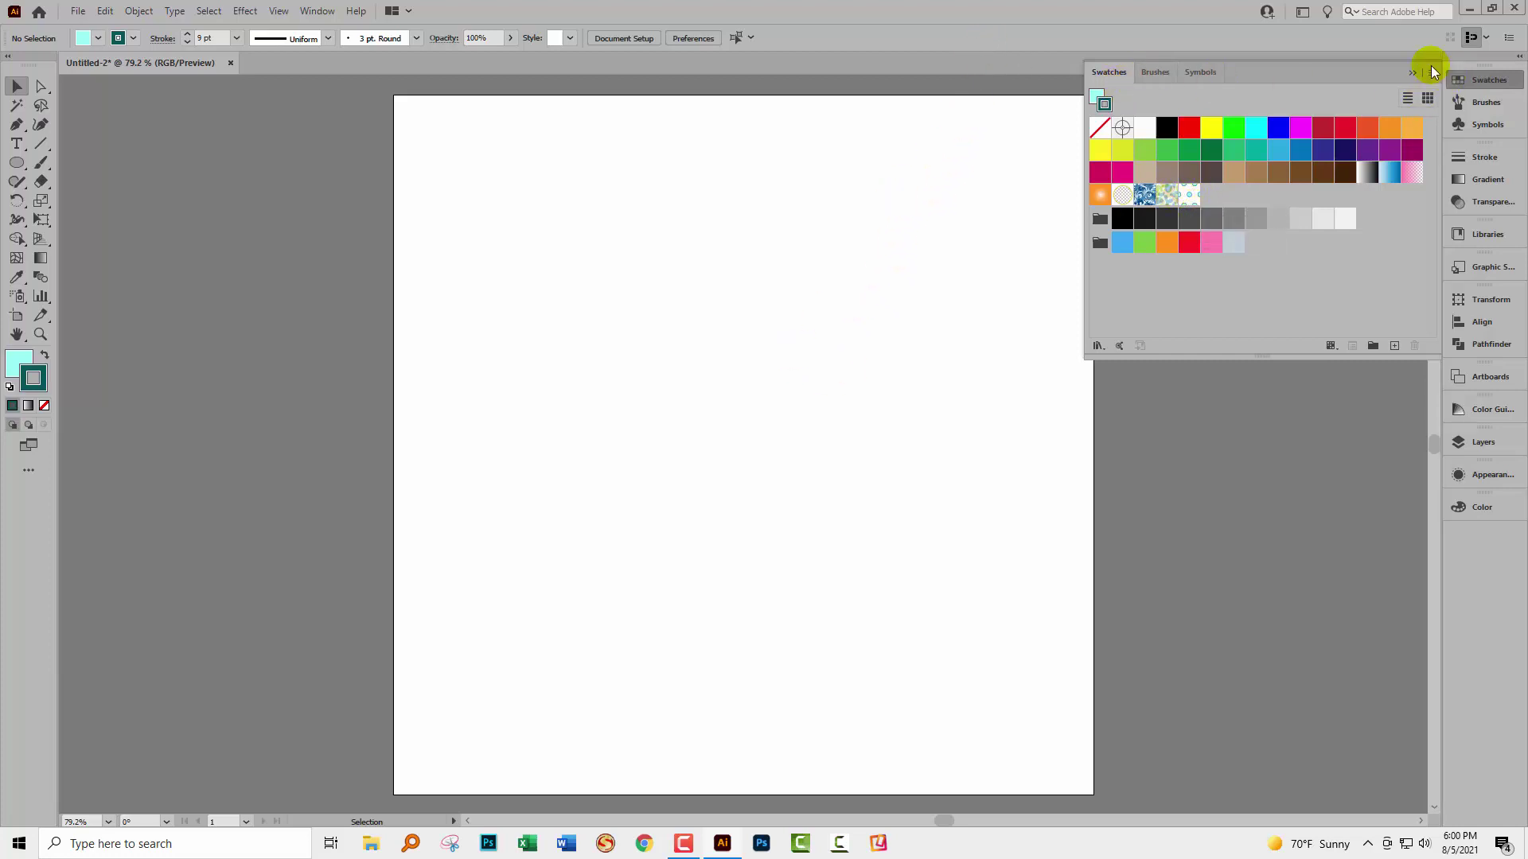
# Step: Draw a 1000 × 1000 px rectangle and centre it horizontally and vertically on the artboard
pyautogui.click(1412, 73)
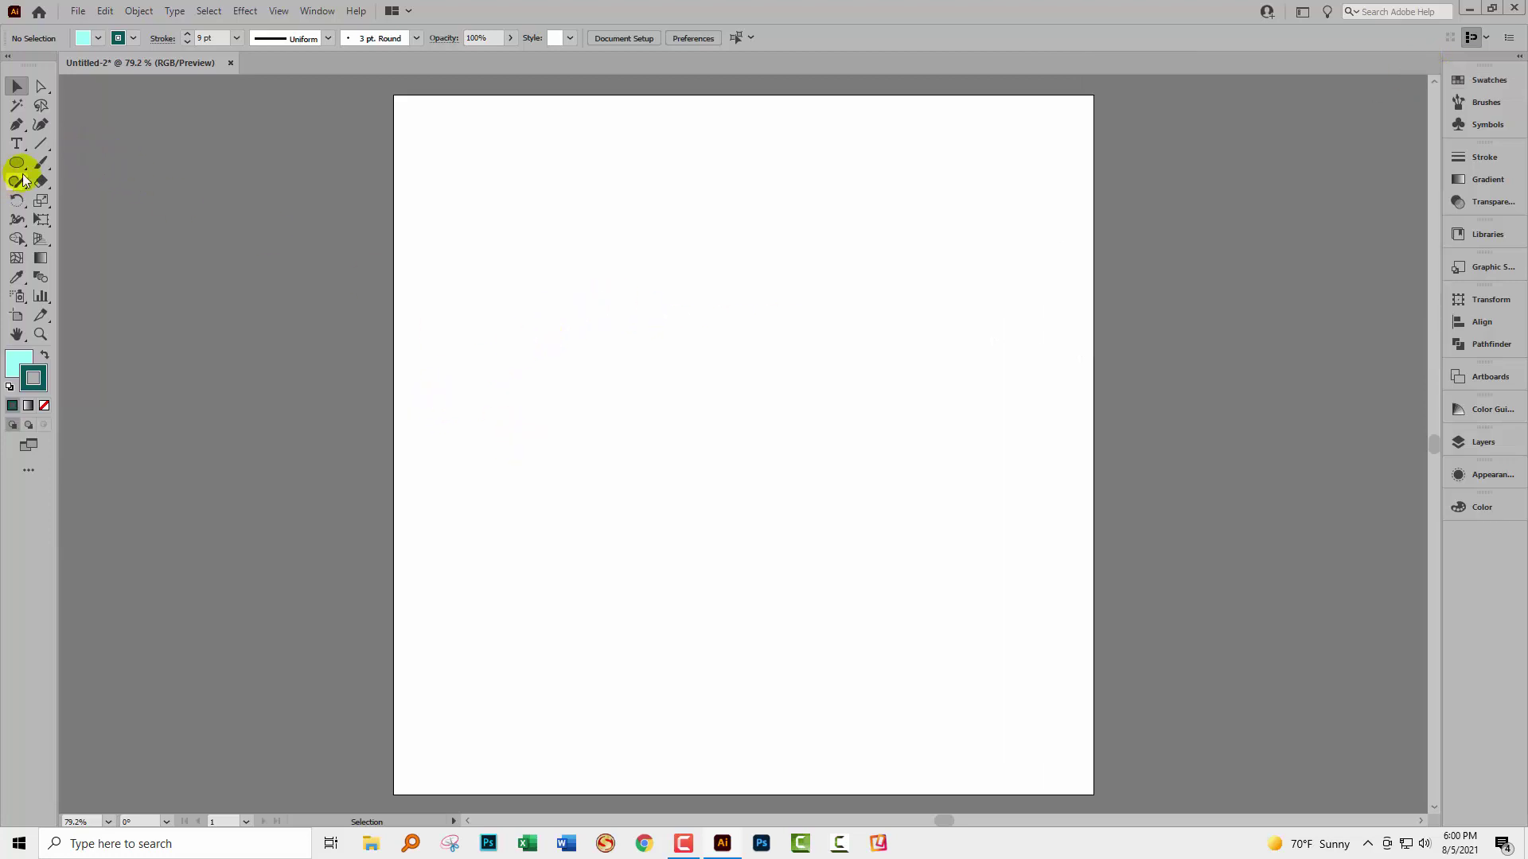
pyautogui.moveTo(16, 162); pyautogui.dragTo(70, 157)
pyautogui.click(557, 298)
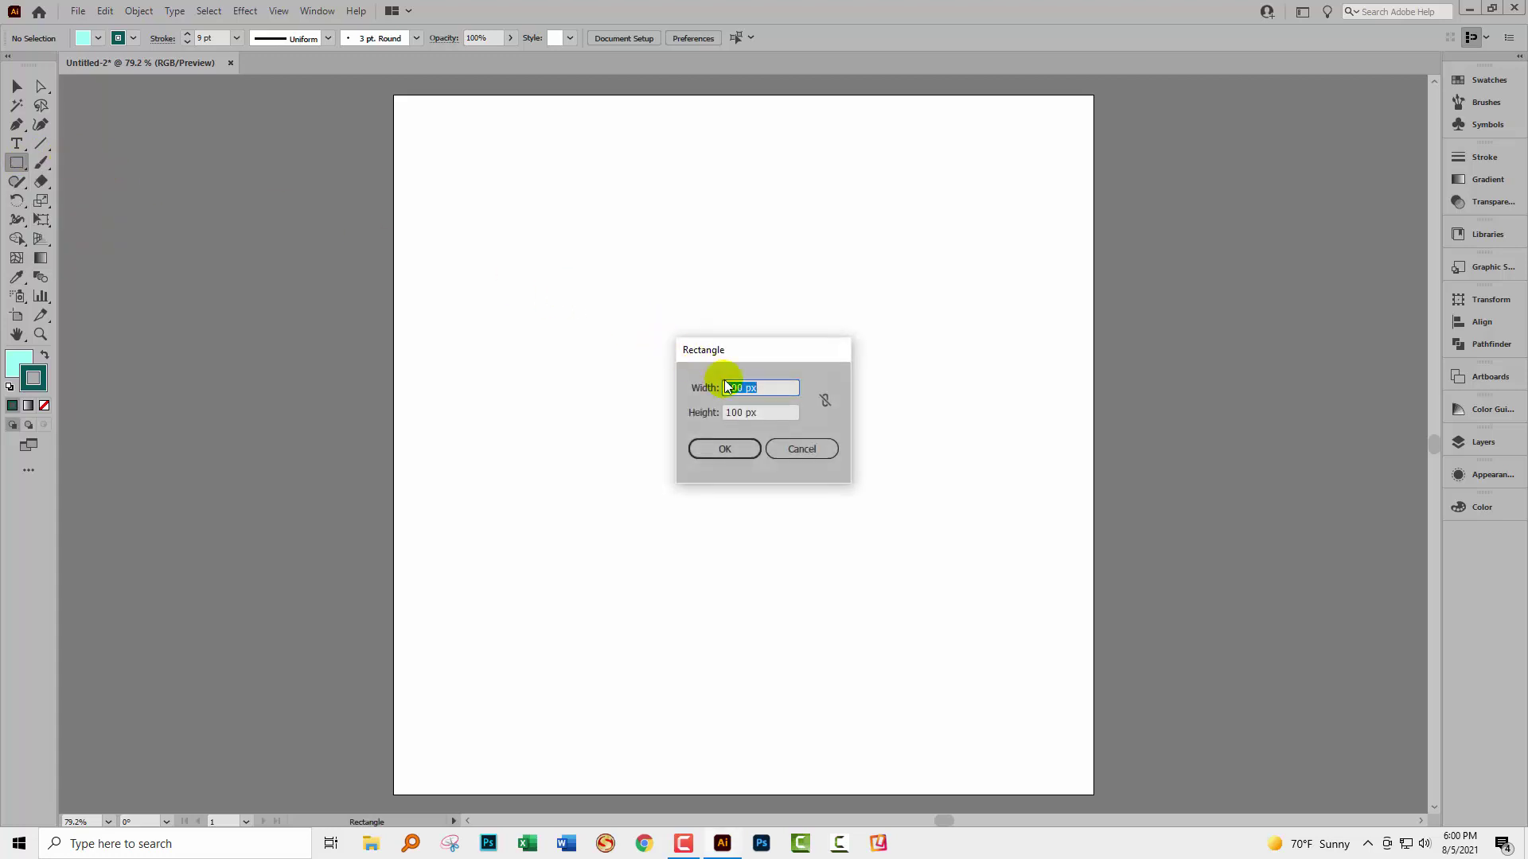
pyautogui.write('1000')
pyautogui.press('Tab')
pyautogui.write('1')
pyautogui.press('Tab')
pyautogui.click(734, 448)
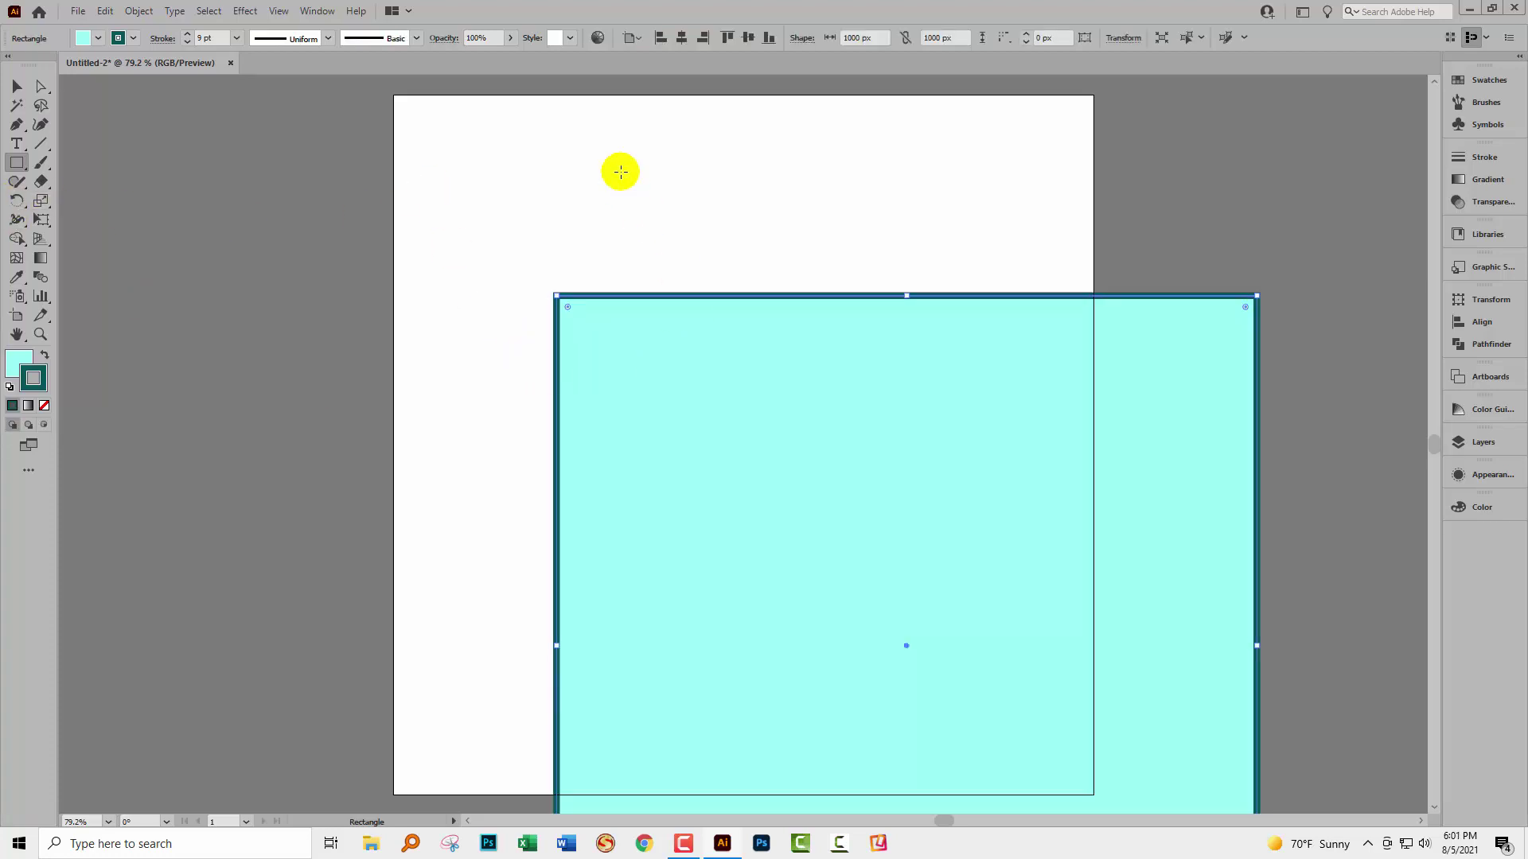
pyautogui.click(684, 39)
pyautogui.click(748, 37)
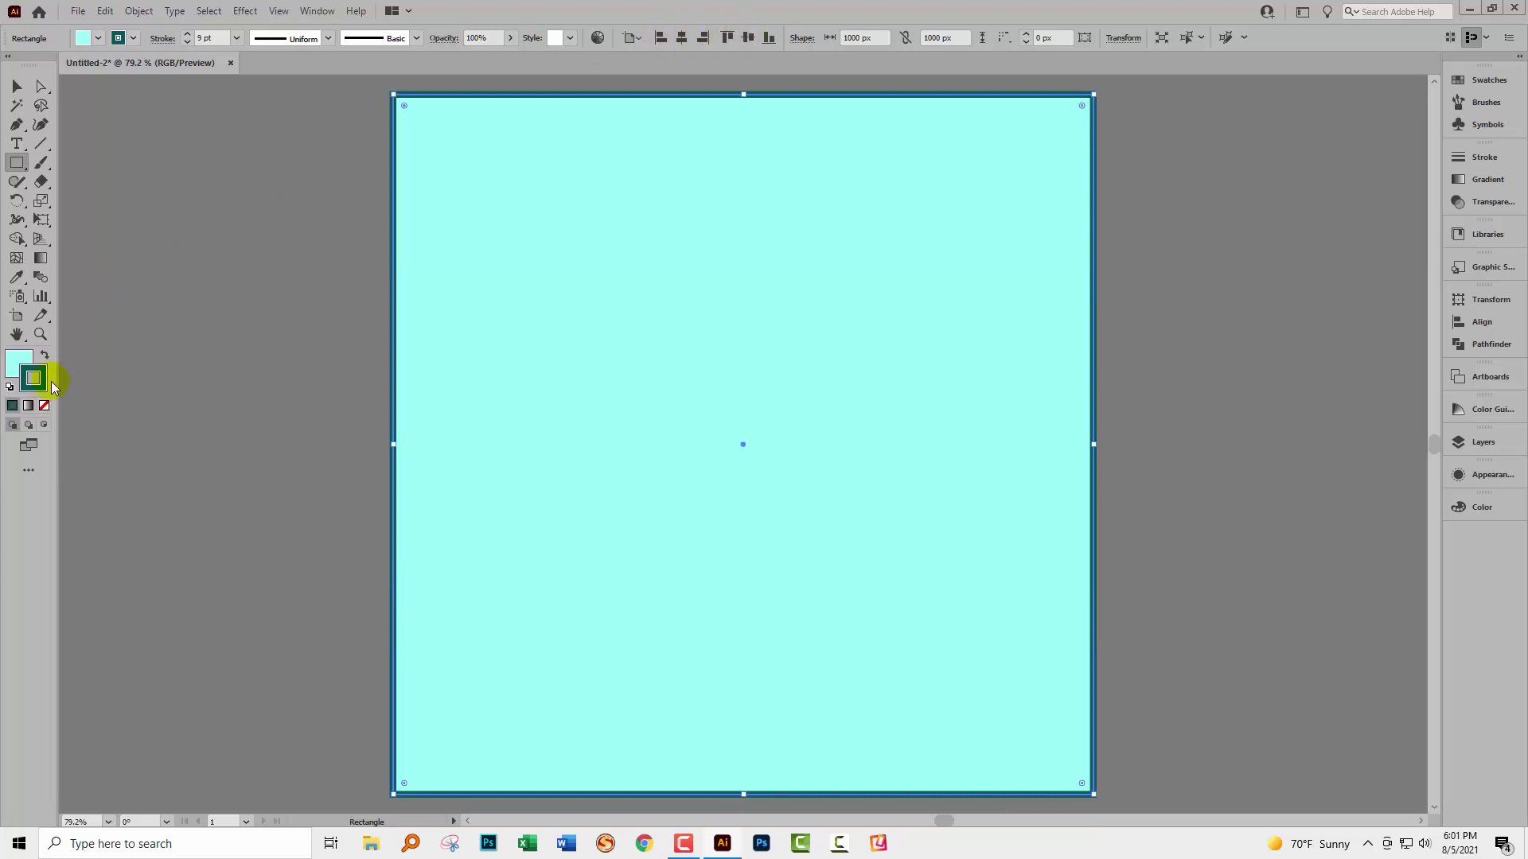
# Step: Set the square's stroke to None and fill it with the New Pattern swatch
pyautogui.click(46, 407)
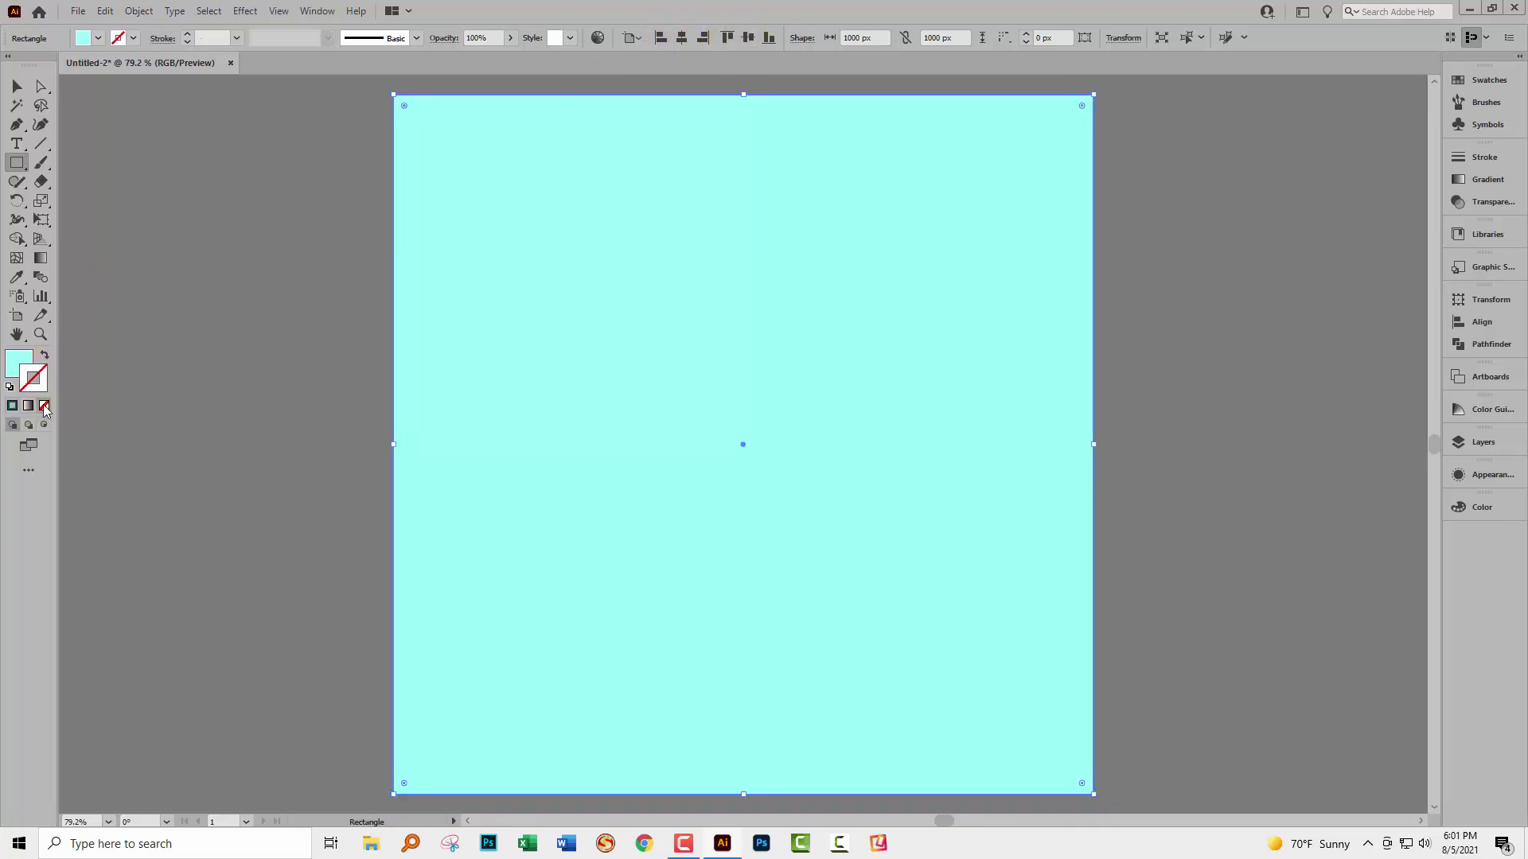
pyautogui.click(16, 358)
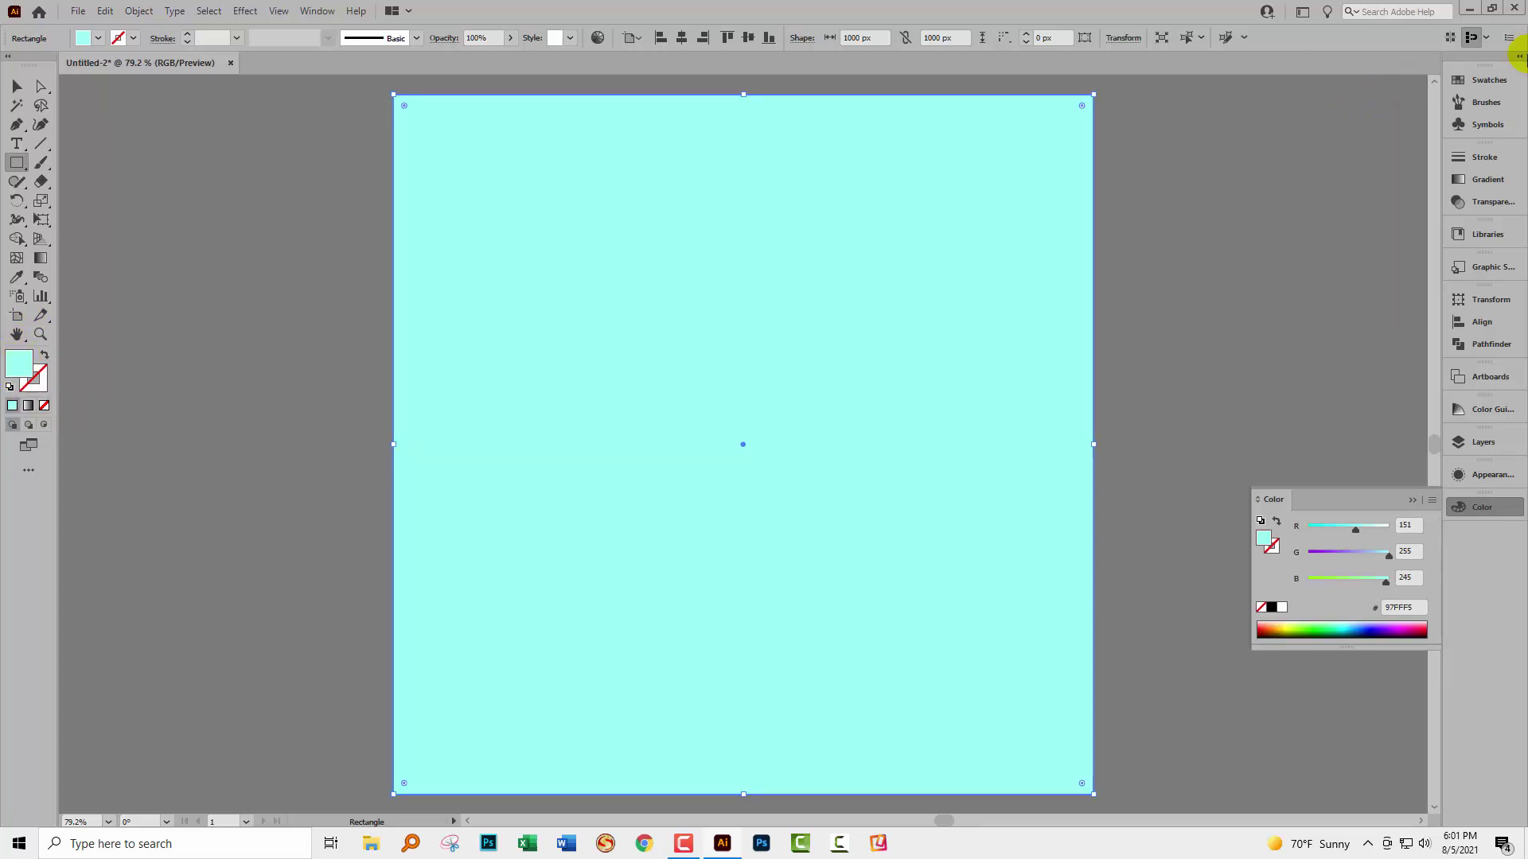
pyautogui.click(1485, 83)
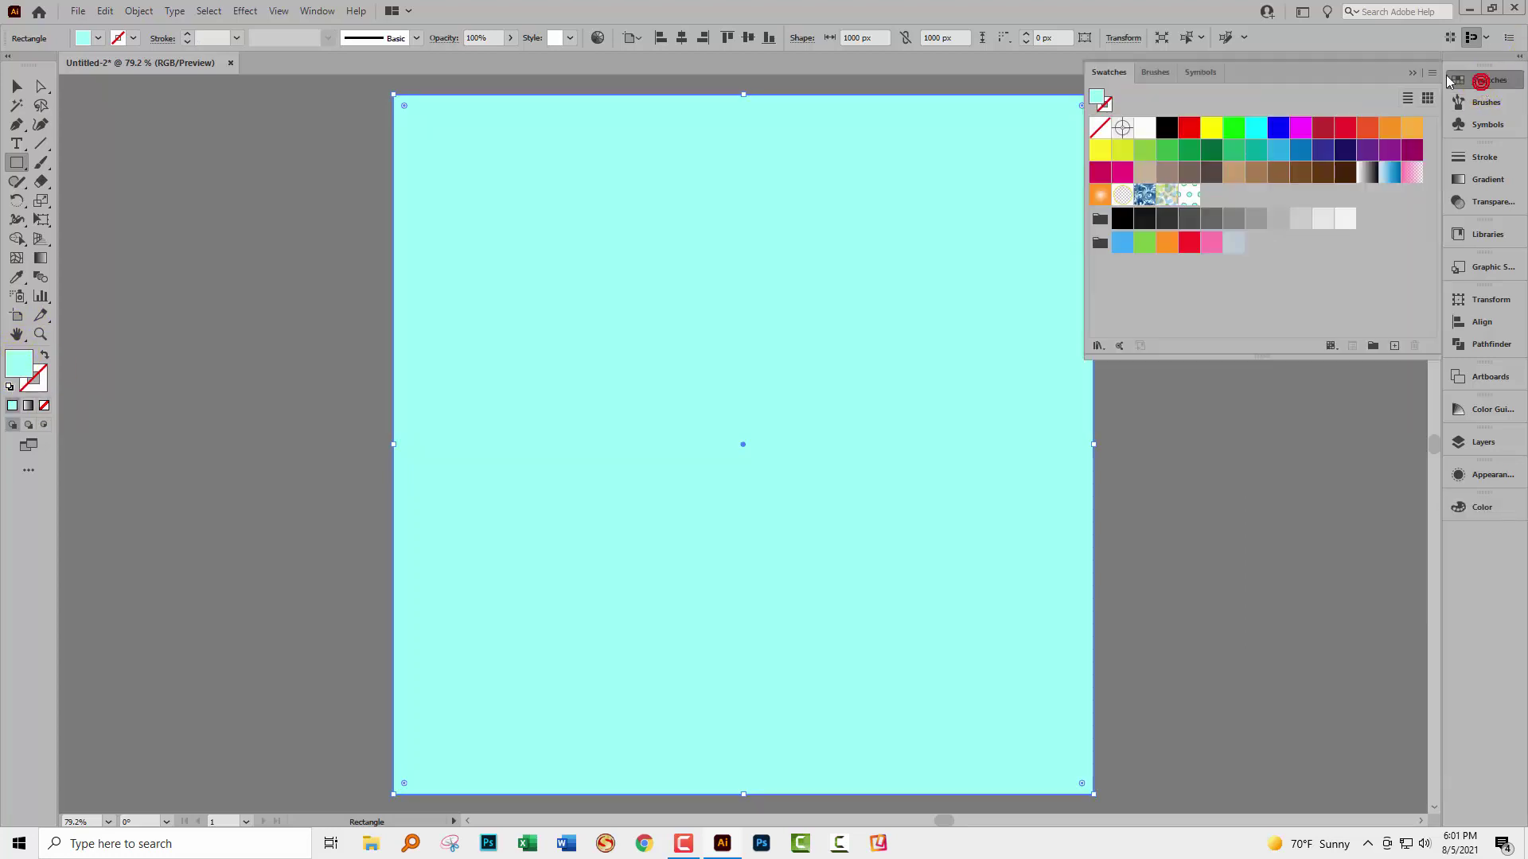
pyautogui.click(1188, 197)
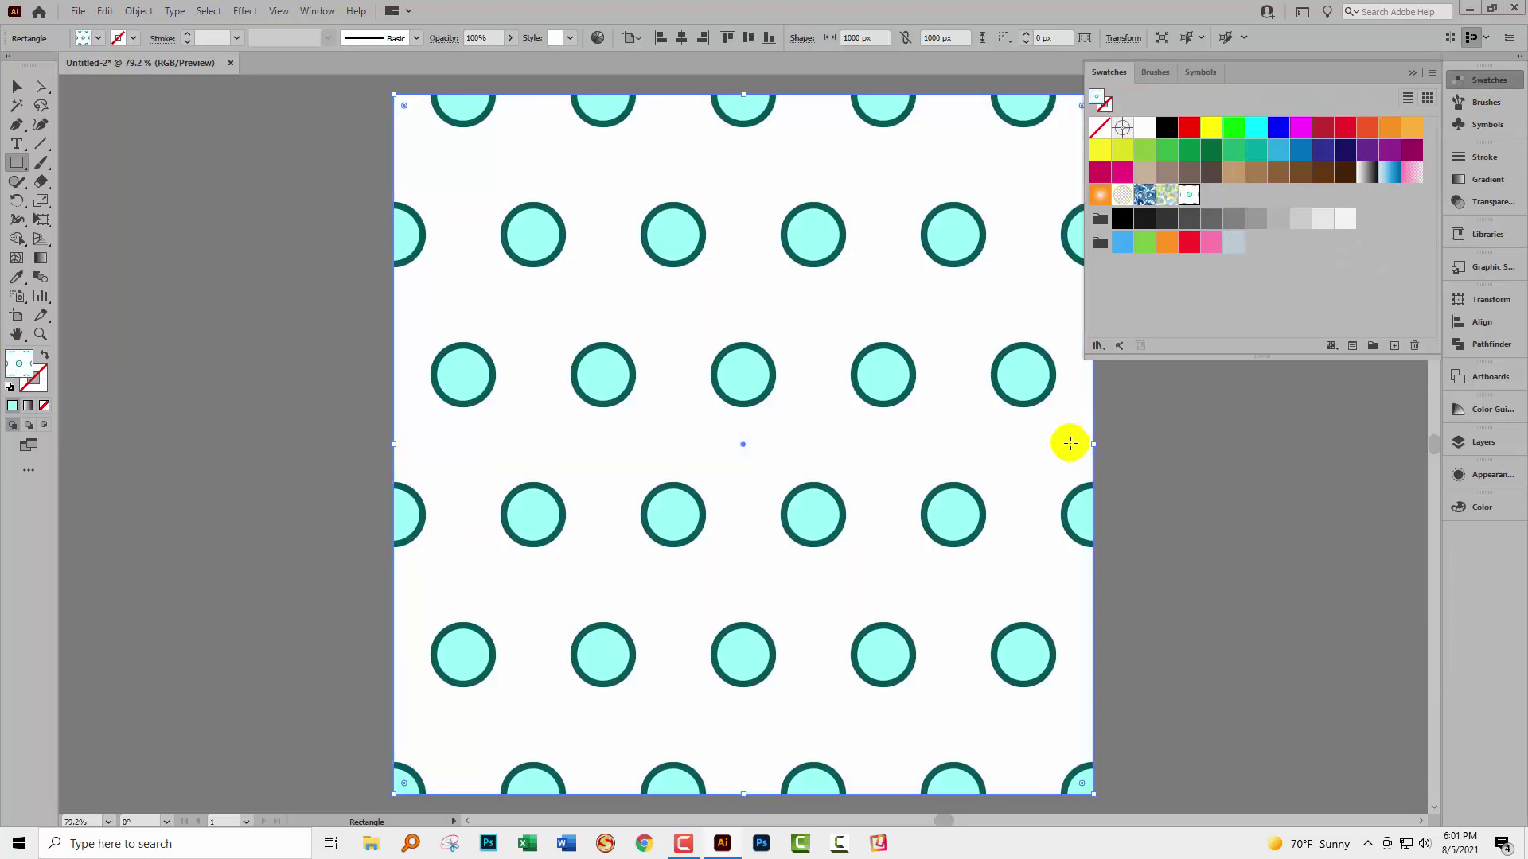
pyautogui.click(1413, 74)
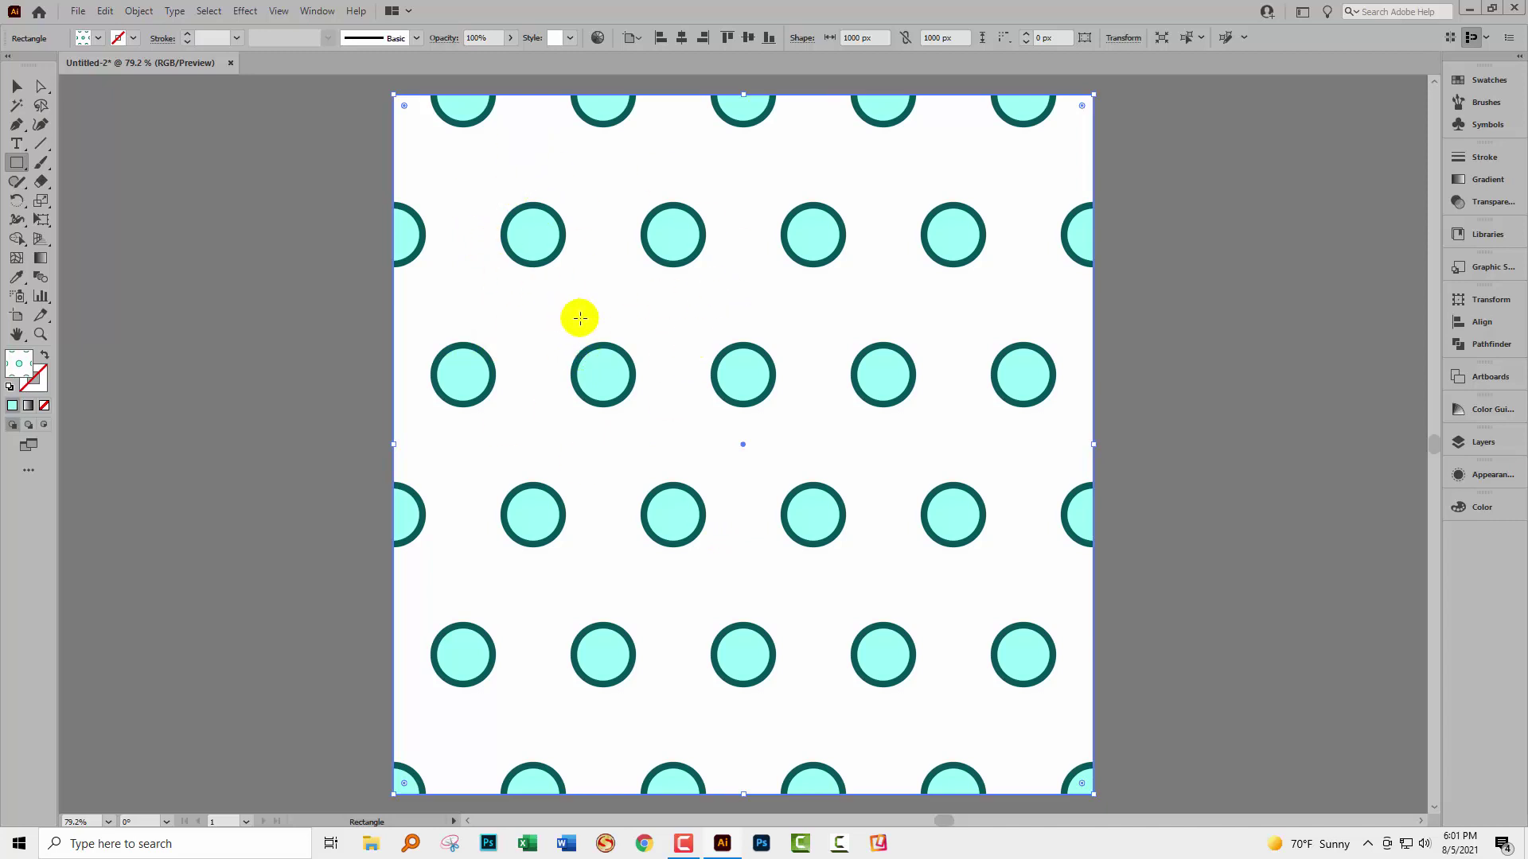
# Step: Scale only the square's pattern fill to 50% uniform via Object > Transform > Scale
pyautogui.click(138, 11)
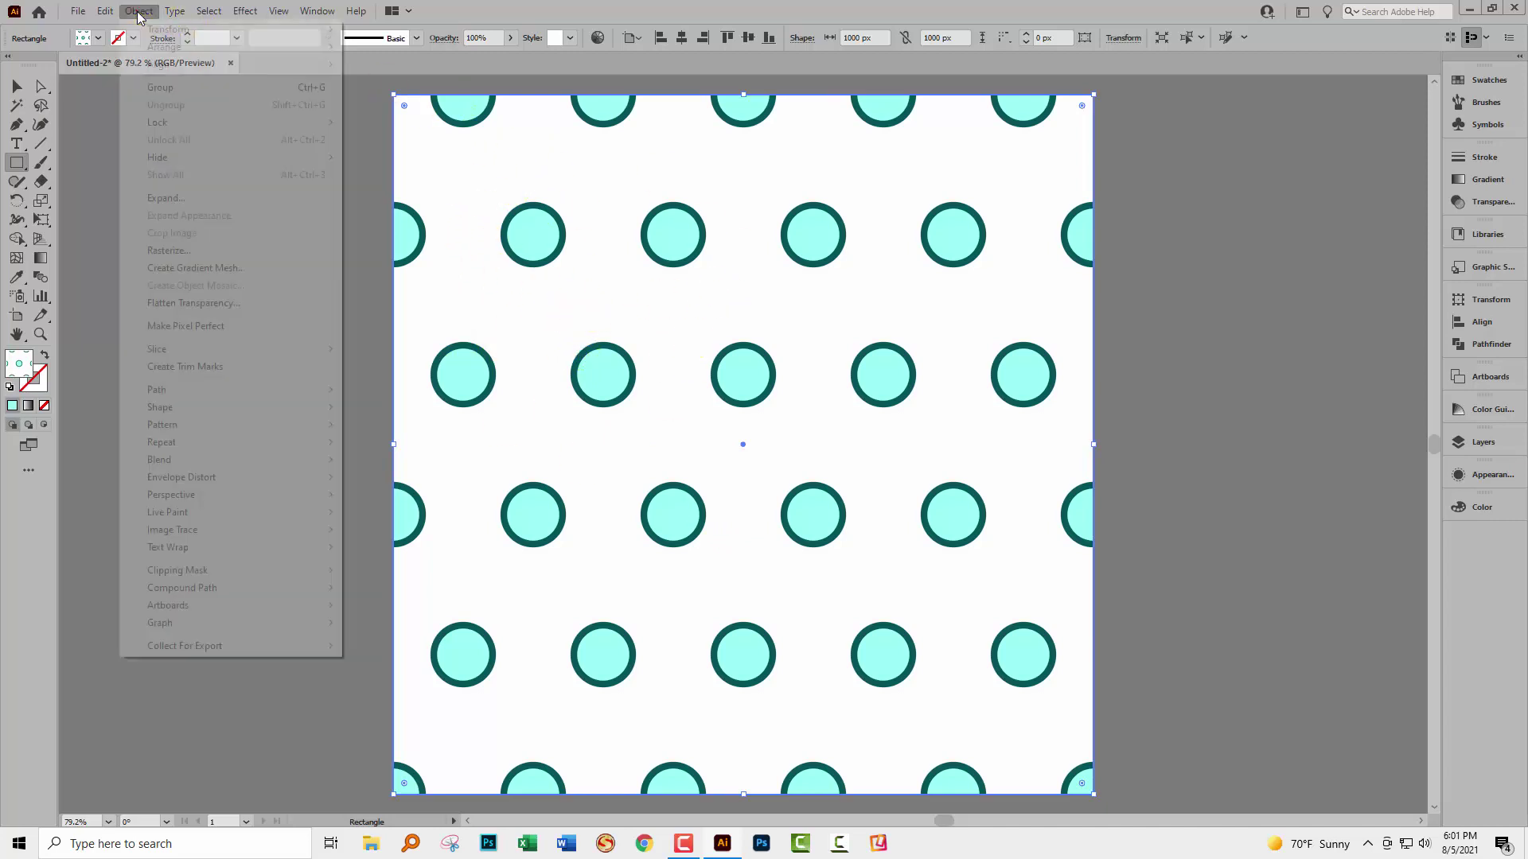
pyautogui.moveTo(164, 30)
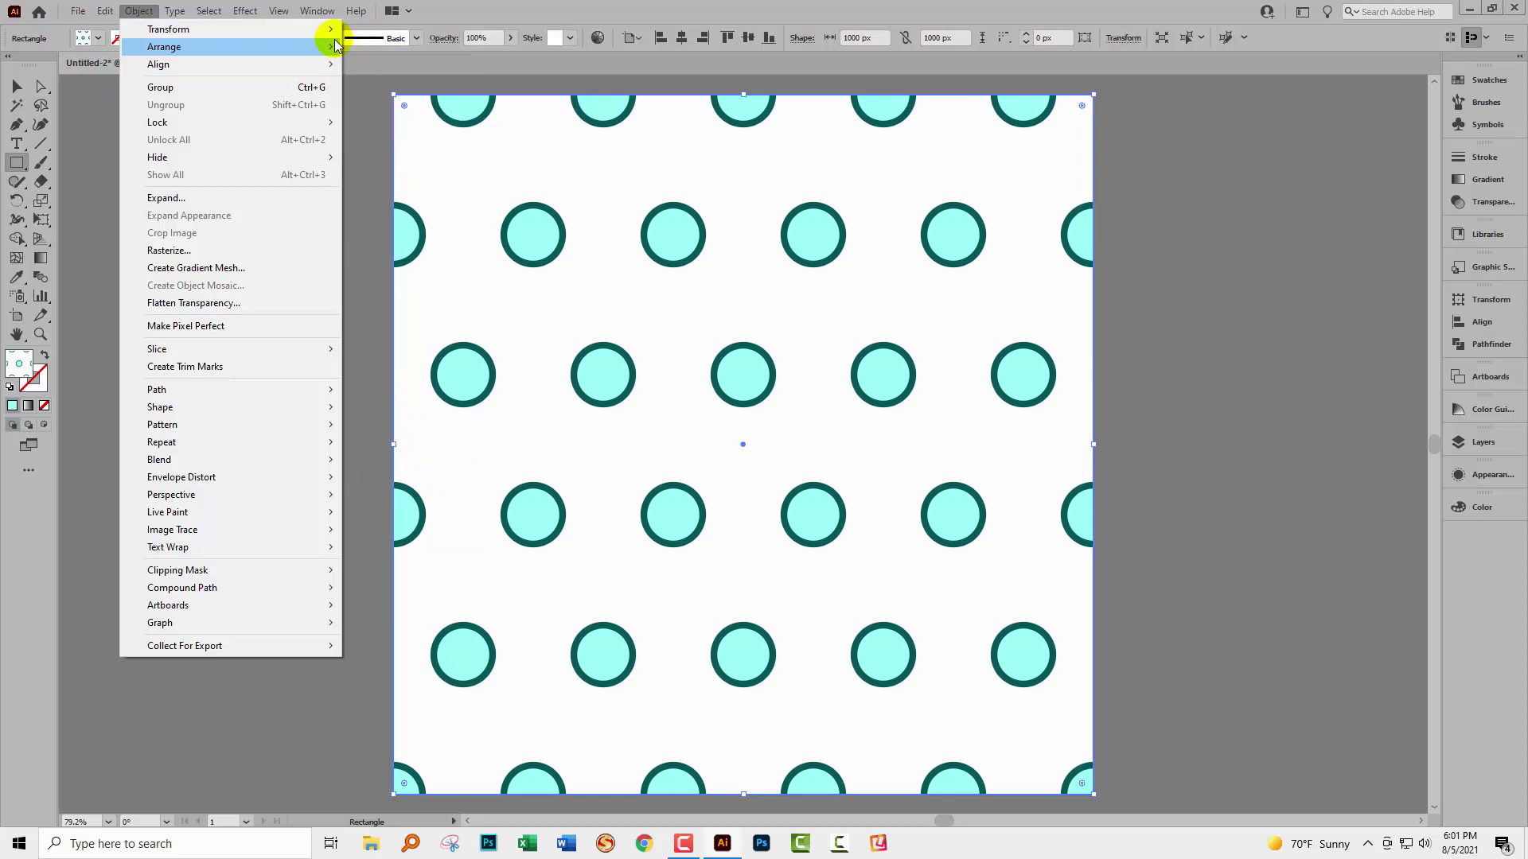
pyautogui.click(379, 104)
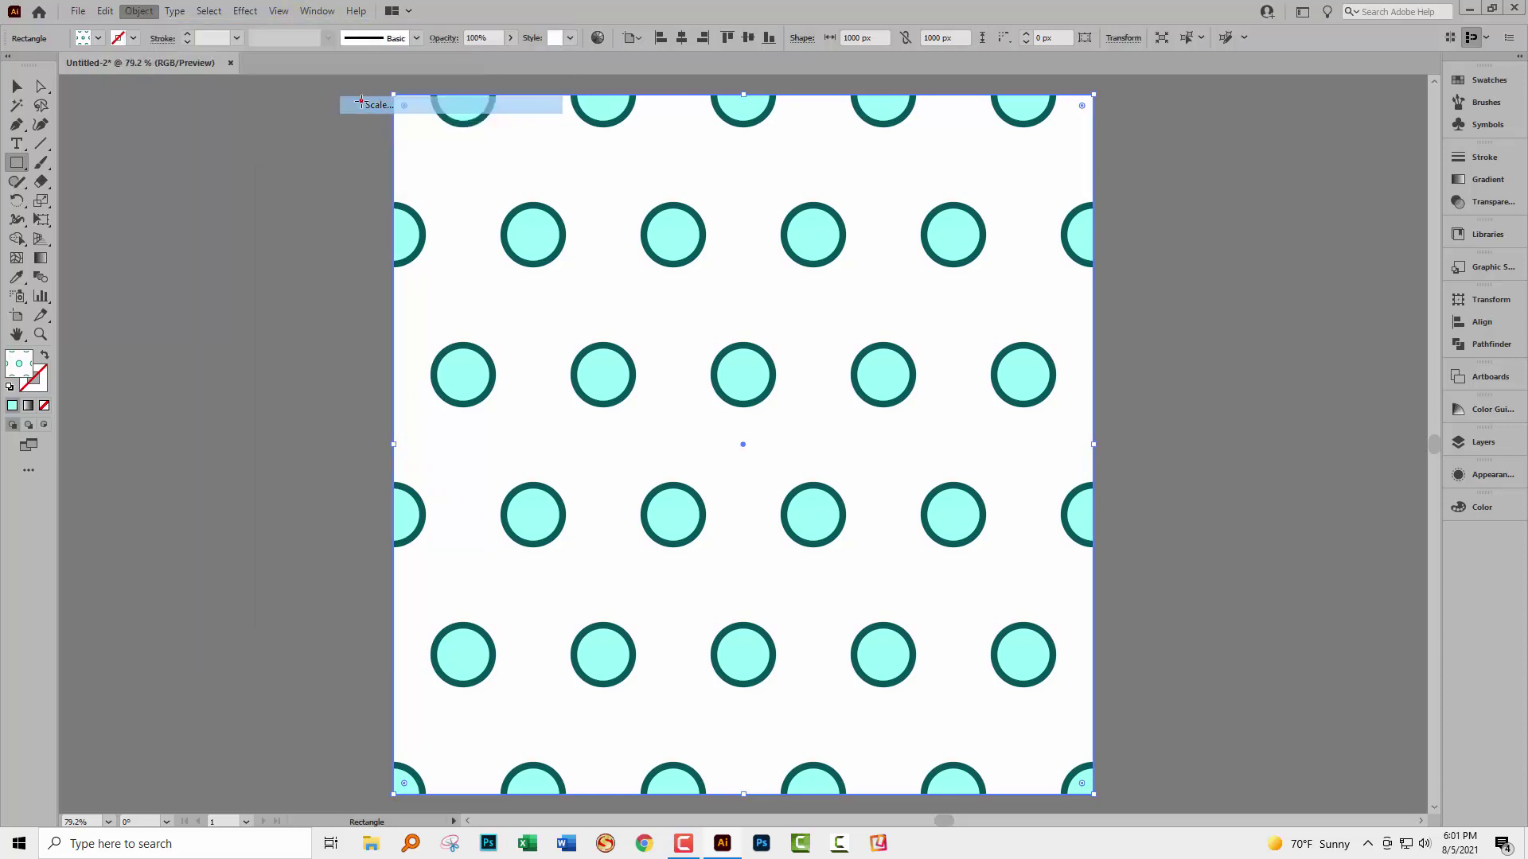
pyautogui.moveTo(704, 242); pyautogui.dragTo(375, 310)
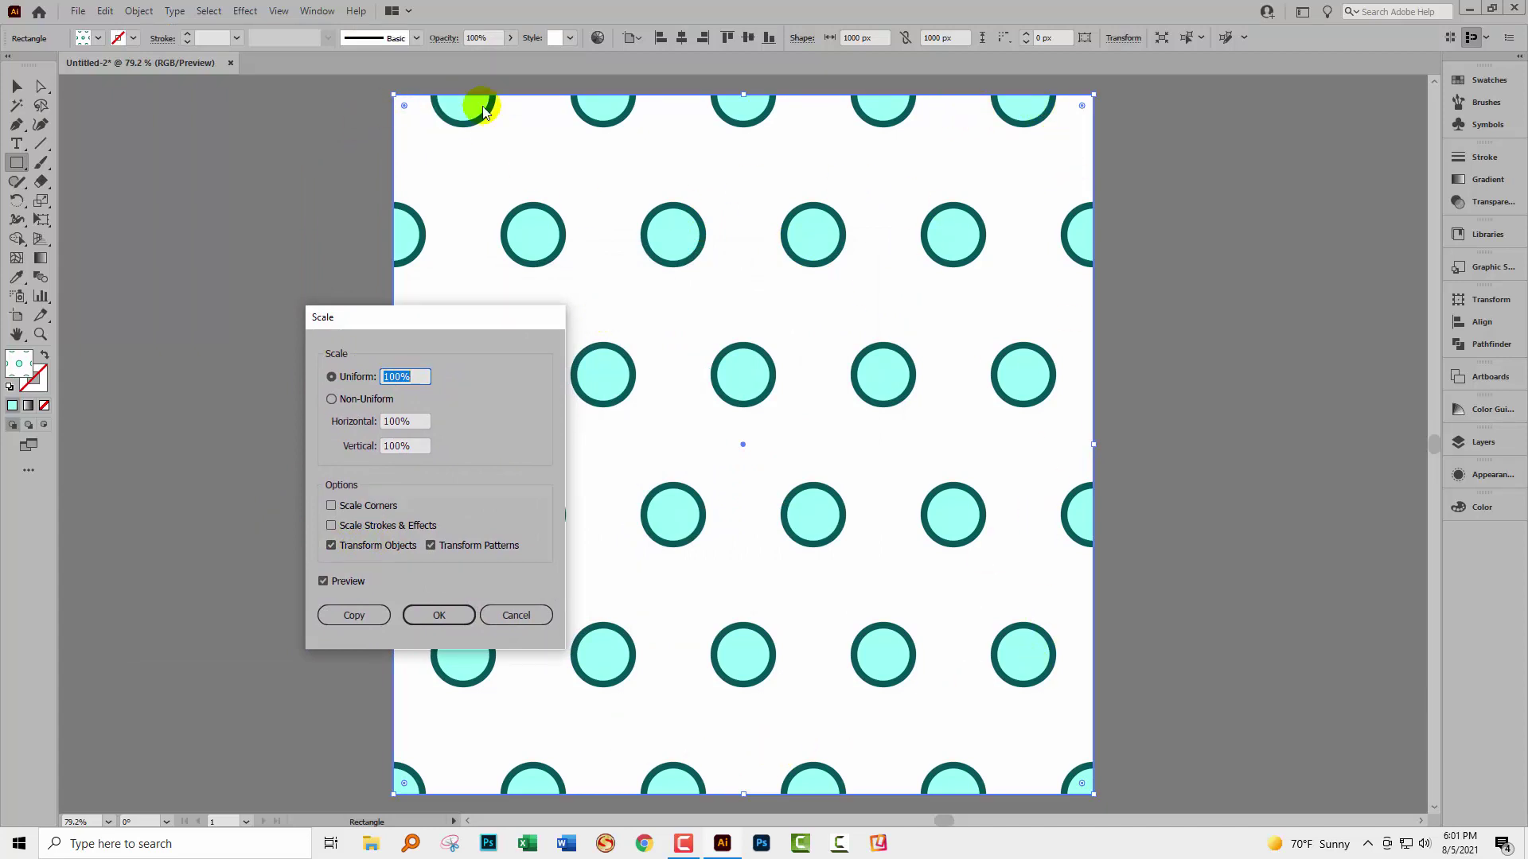
pyautogui.click(331, 546)
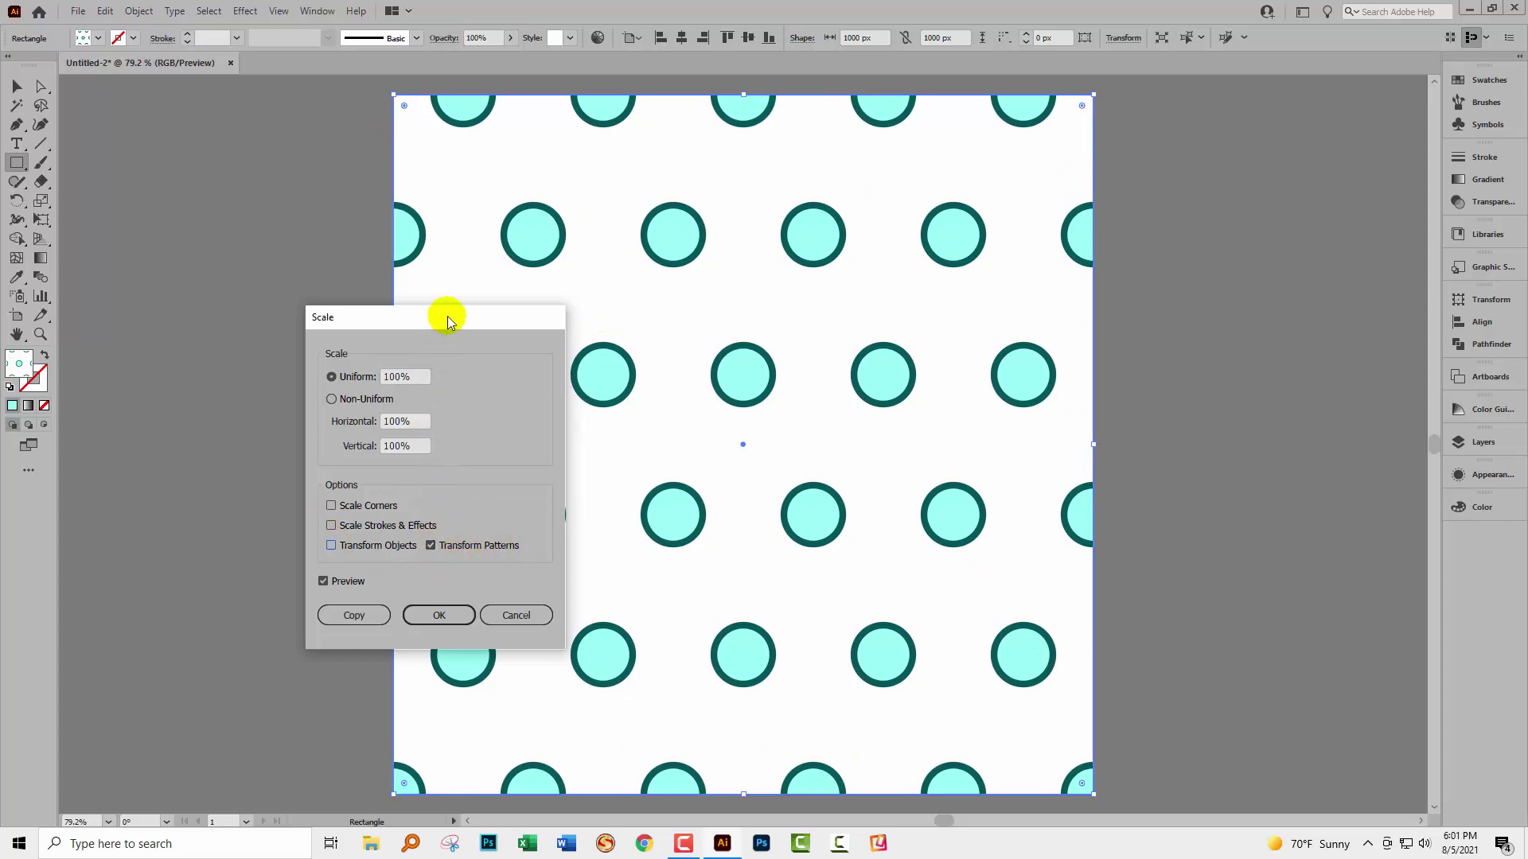
pyautogui.moveTo(443, 317); pyautogui.dragTo(269, 368)
pyautogui.moveTo(207, 426); pyautogui.dragTo(253, 427)
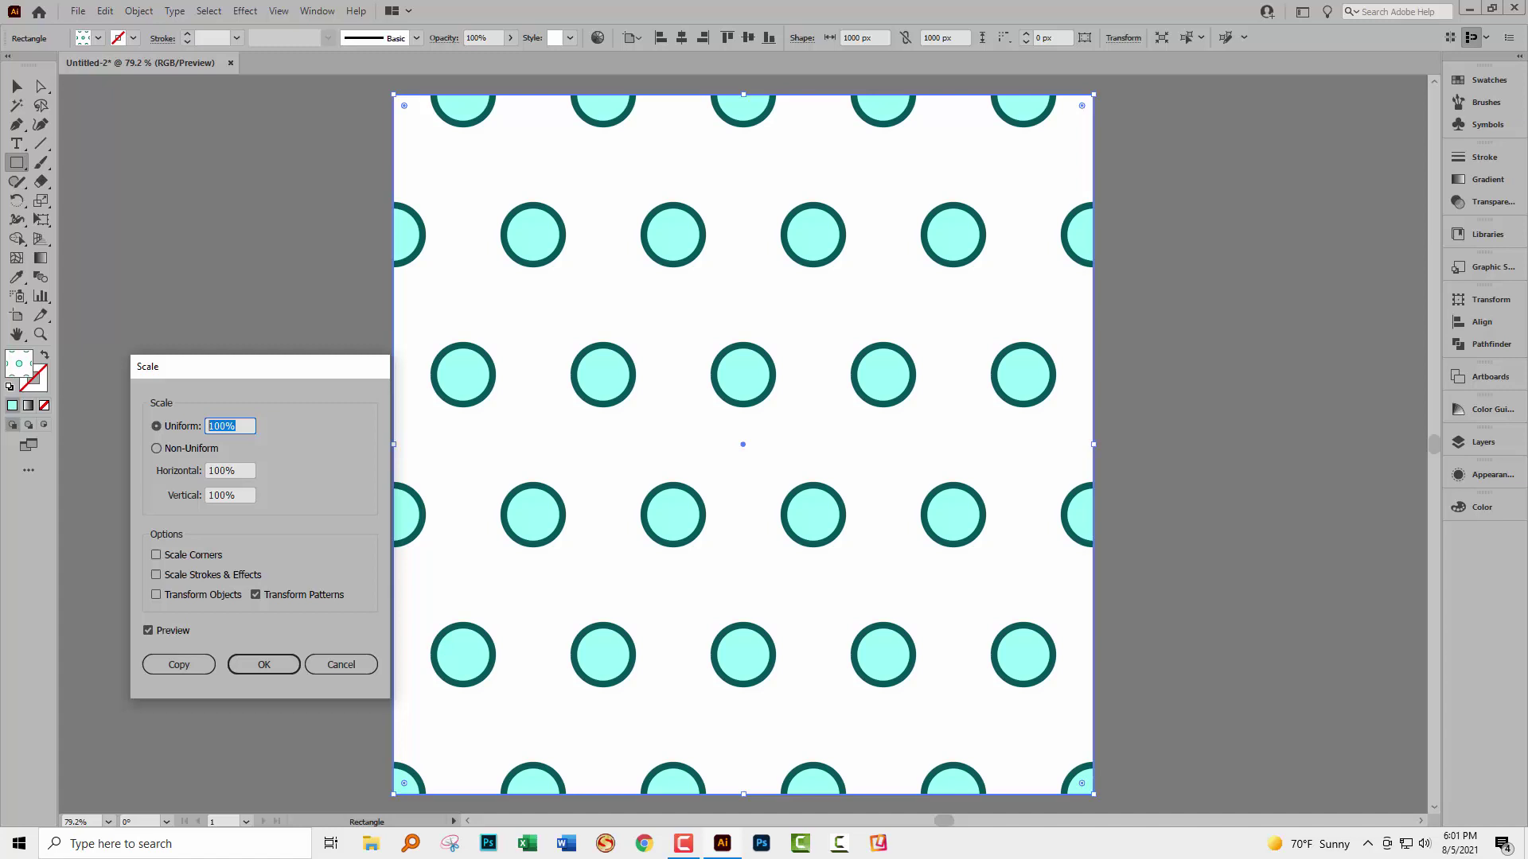
pyautogui.write('50')
pyautogui.press('Tab')
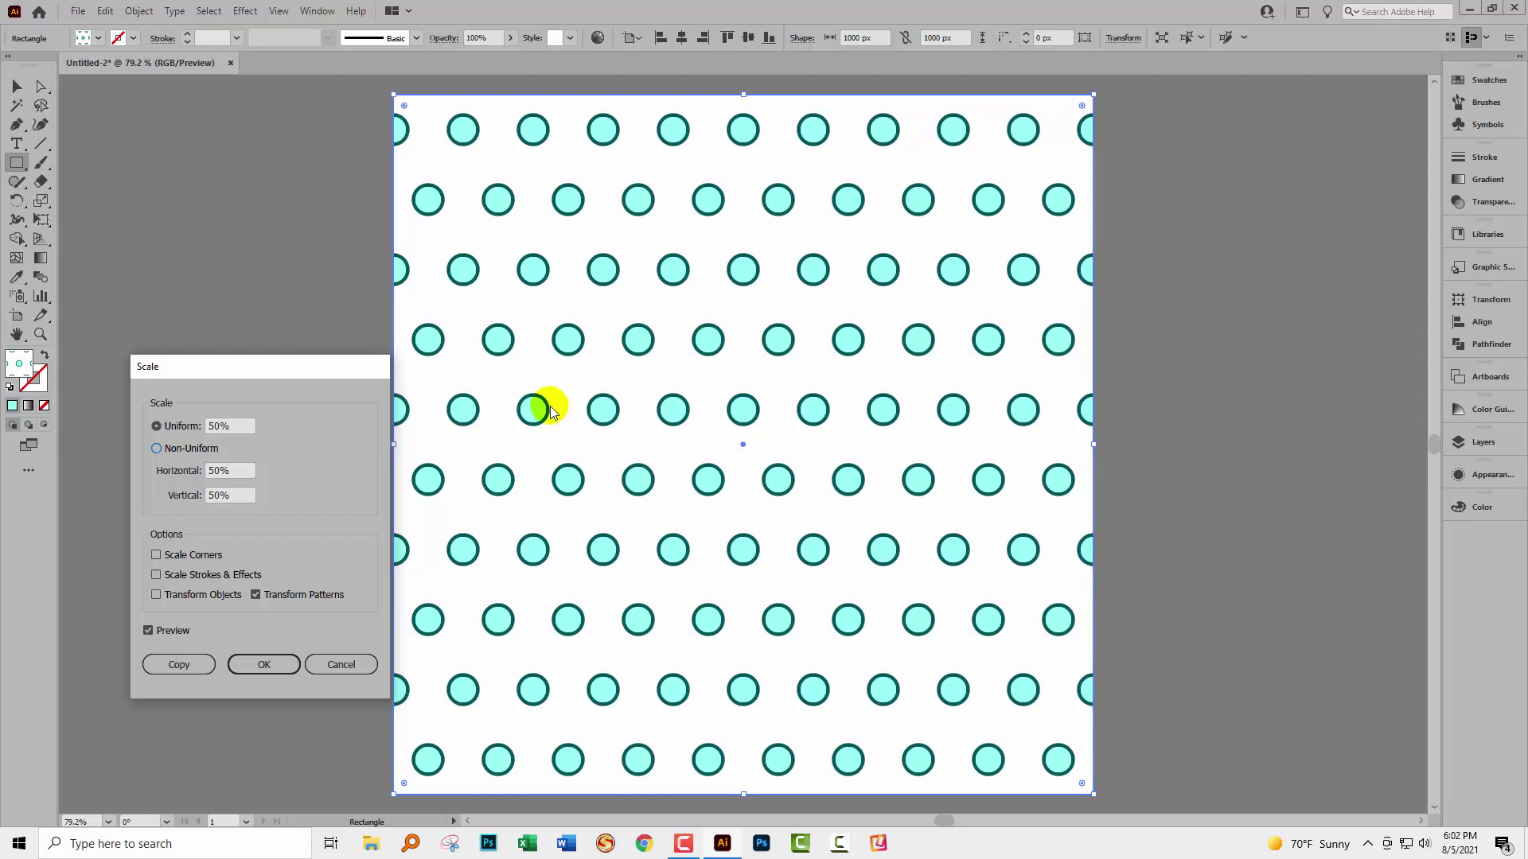
pyautogui.click(258, 665)
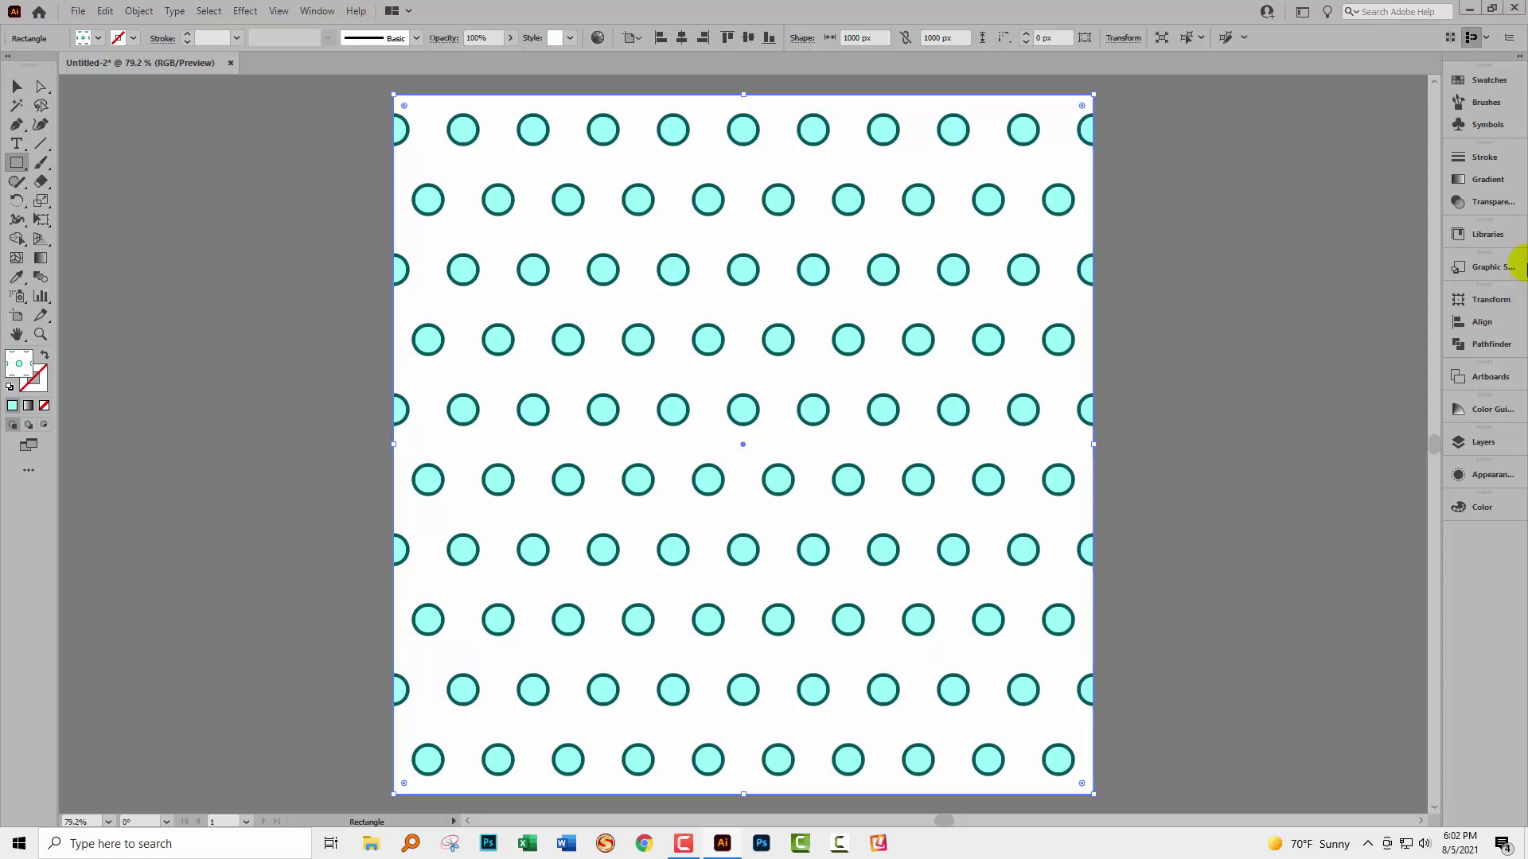
# Step: Create a new blank 1000 × 1000 px document, Untitled-3, via File > New
pyautogui.click(1464, 80)
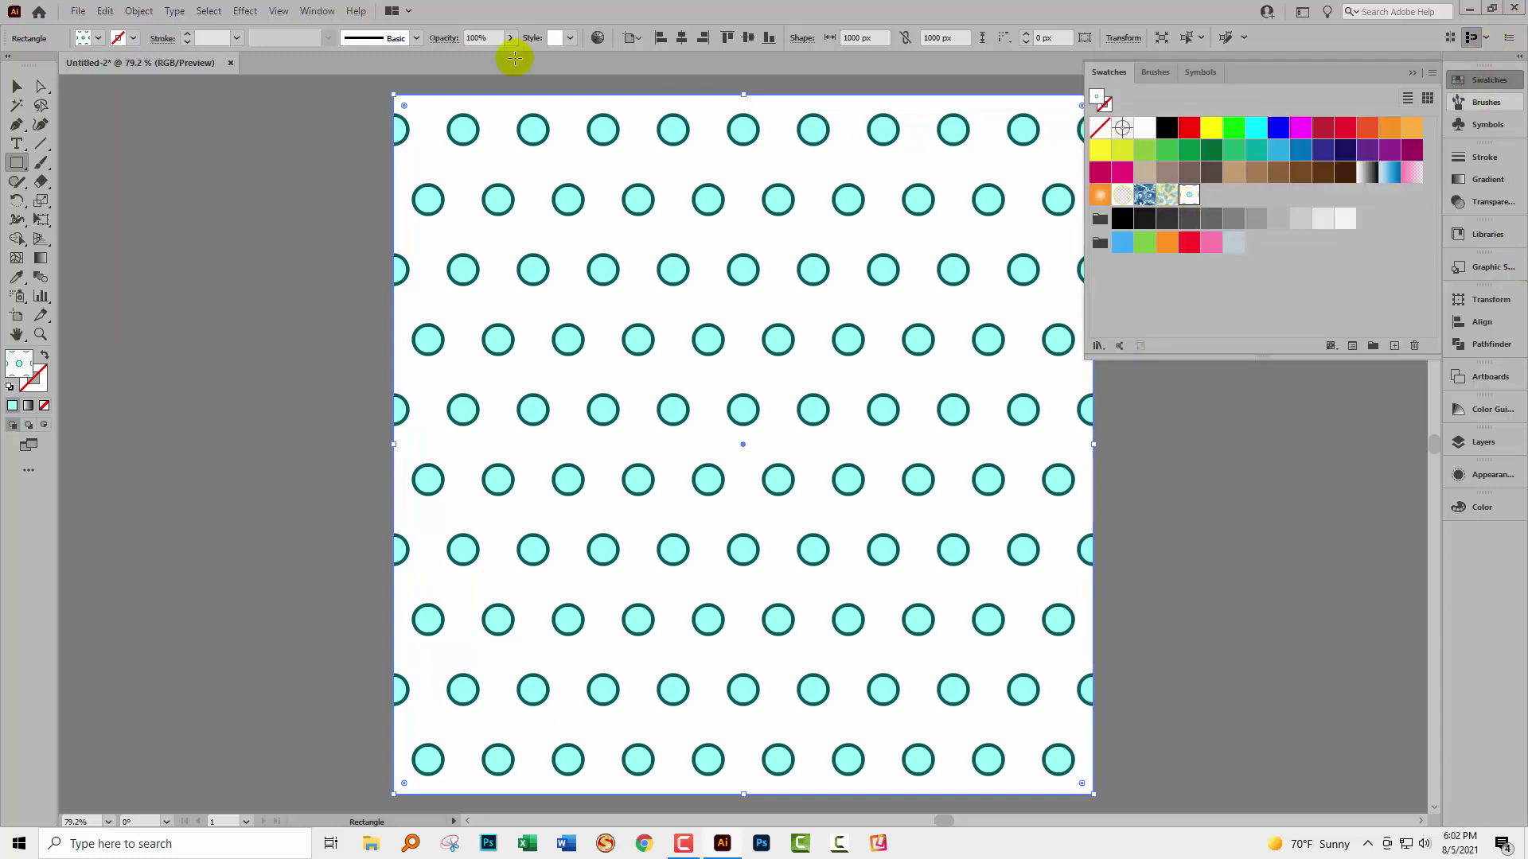
pyautogui.click(82, 15)
pyautogui.click(100, 28)
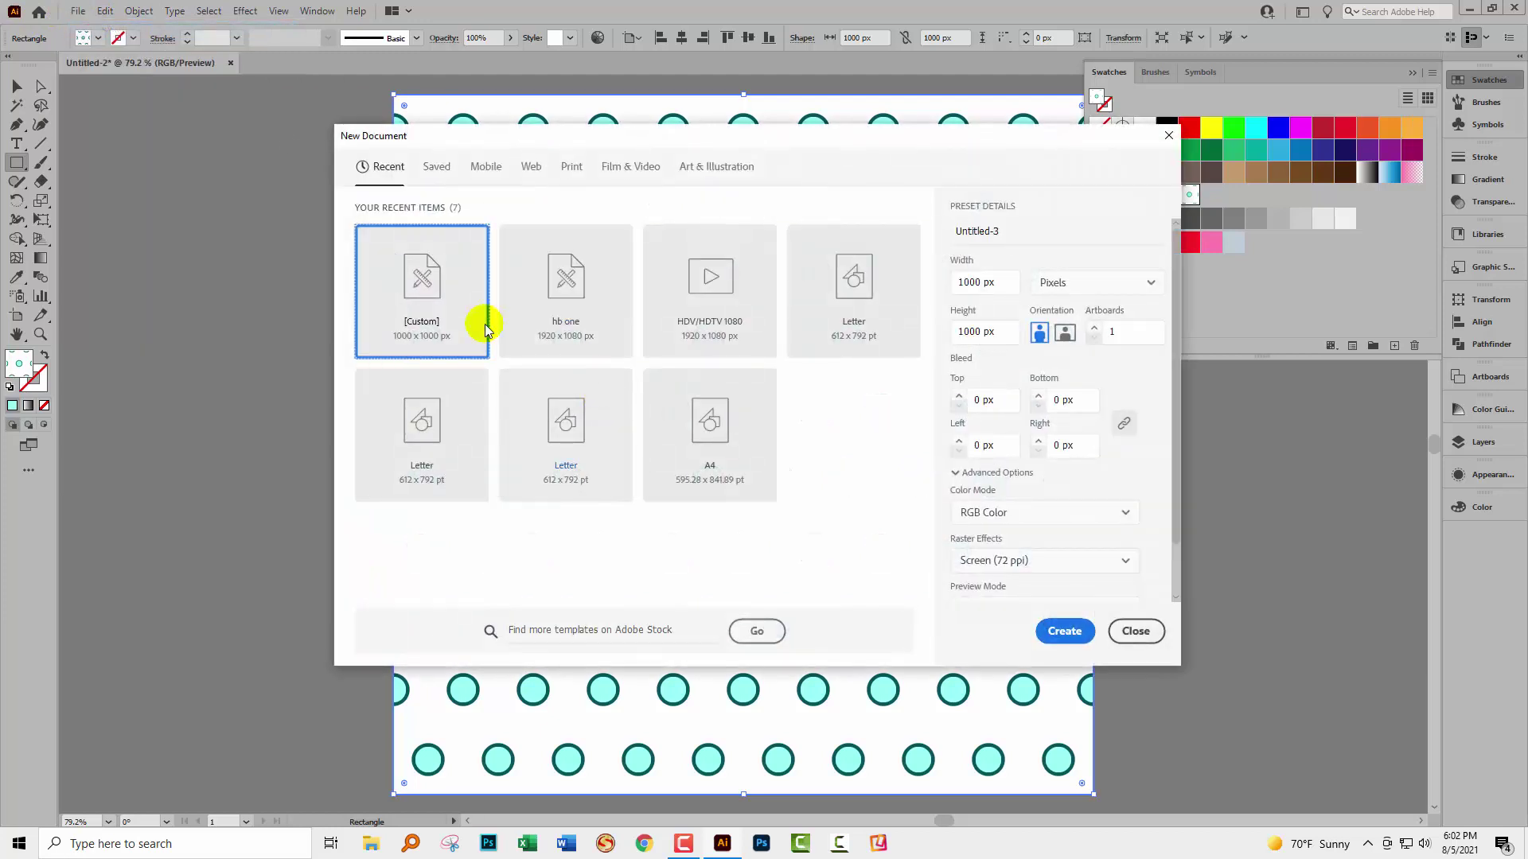
pyautogui.click(1064, 630)
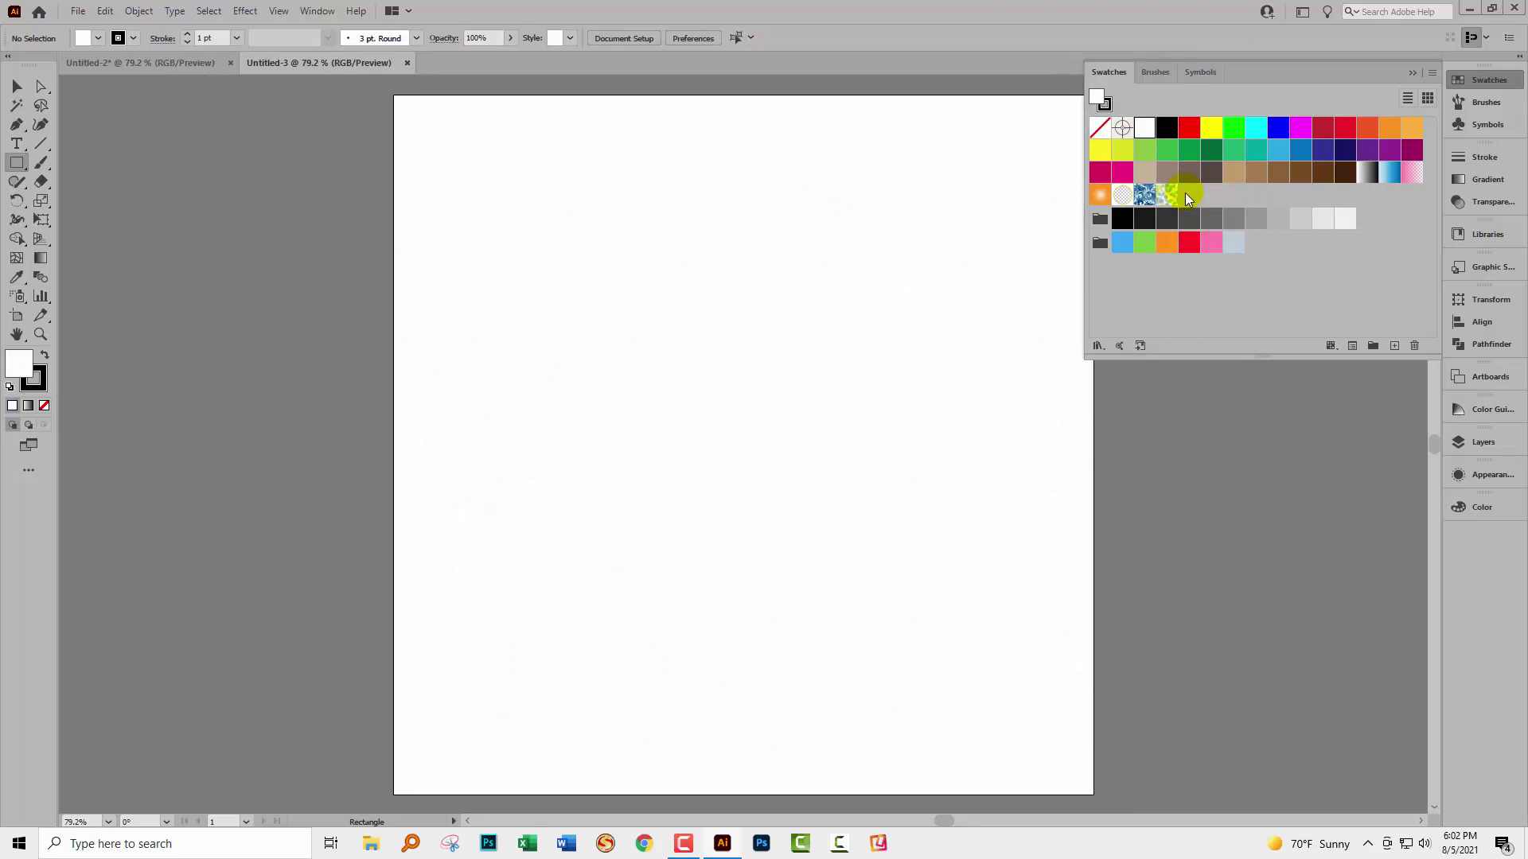
# Step: Switch between the Untitled-2 and Untitled-3 tabs, ending on Untitled-2 with the square deselected
pyautogui.click(133, 64)
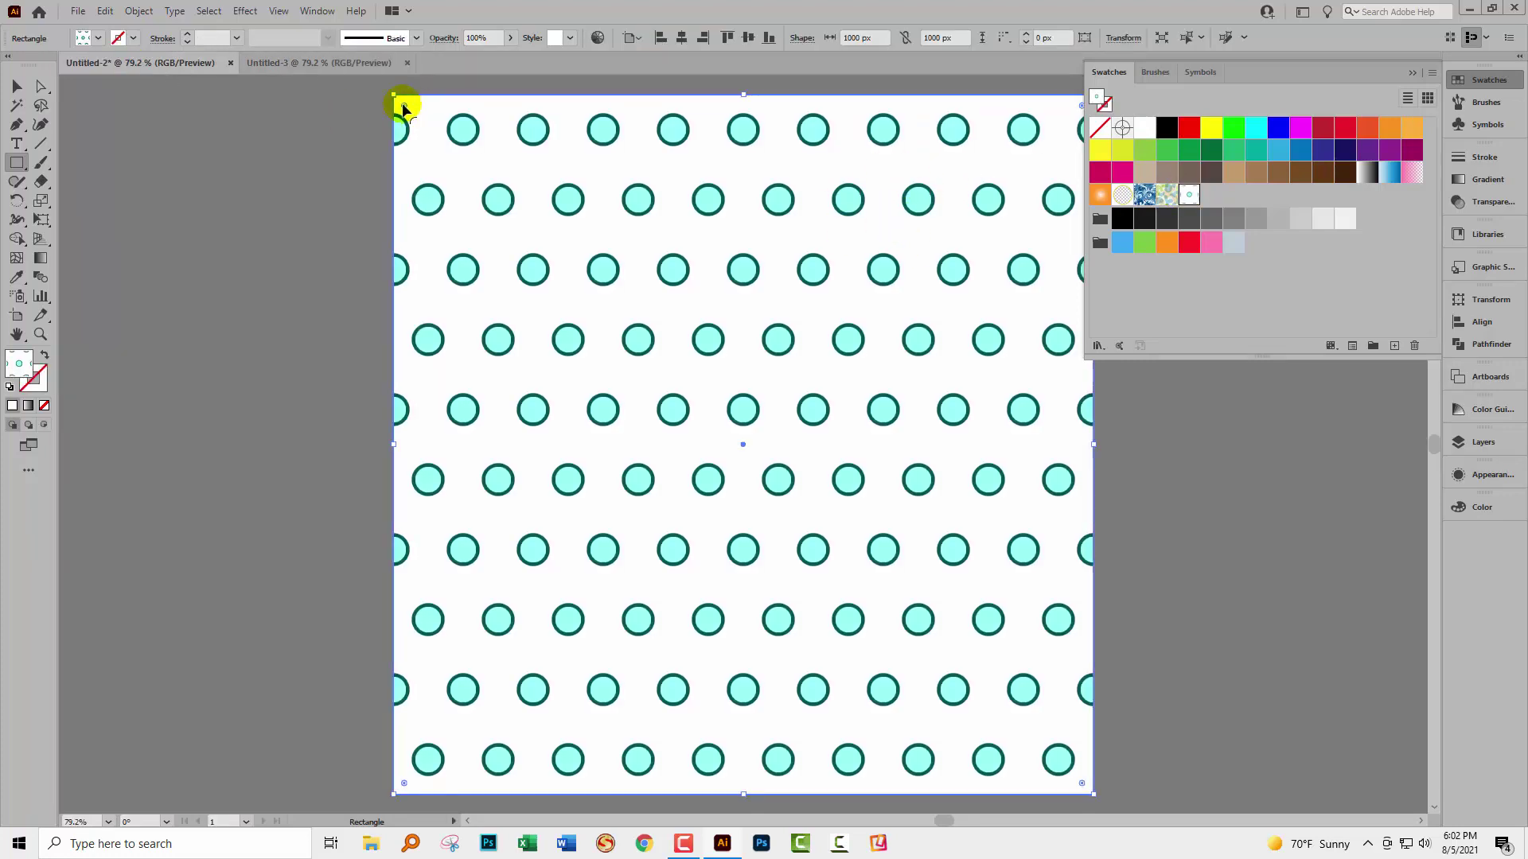
pyautogui.click(337, 66)
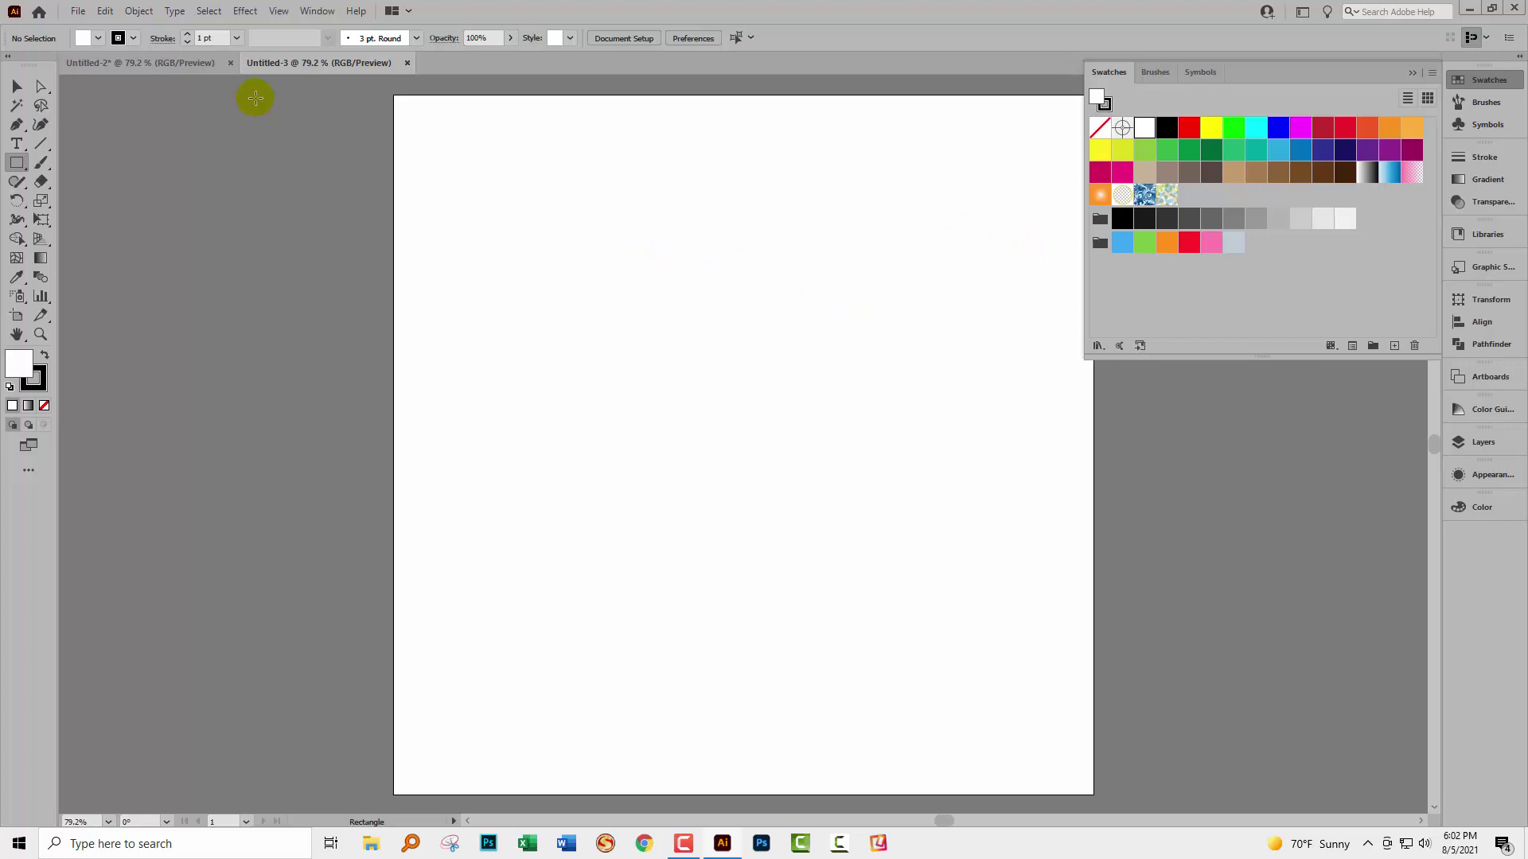
pyautogui.click(165, 64)
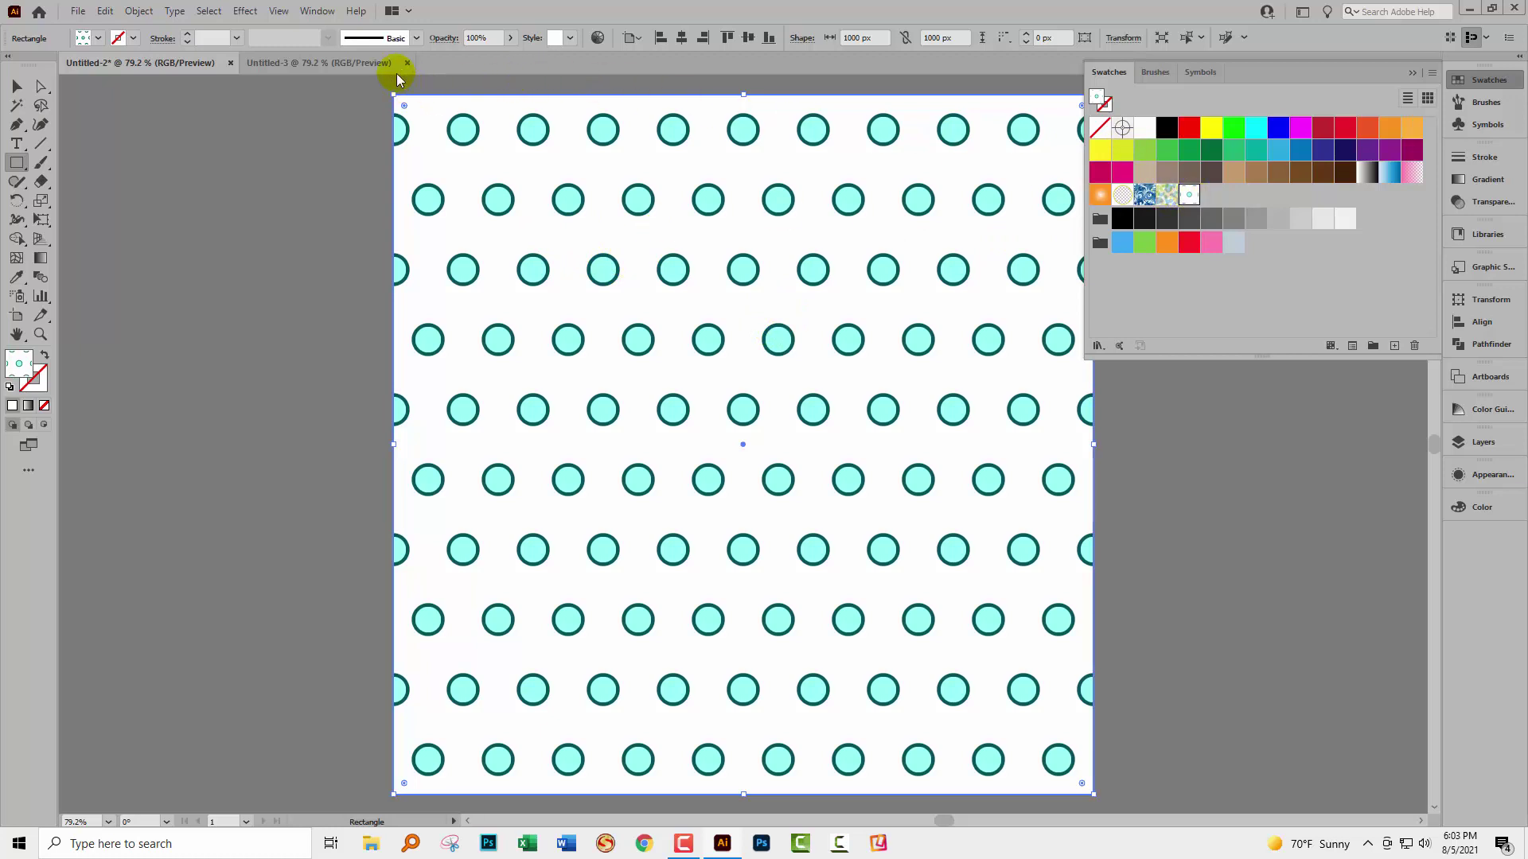
pyautogui.click(370, 62)
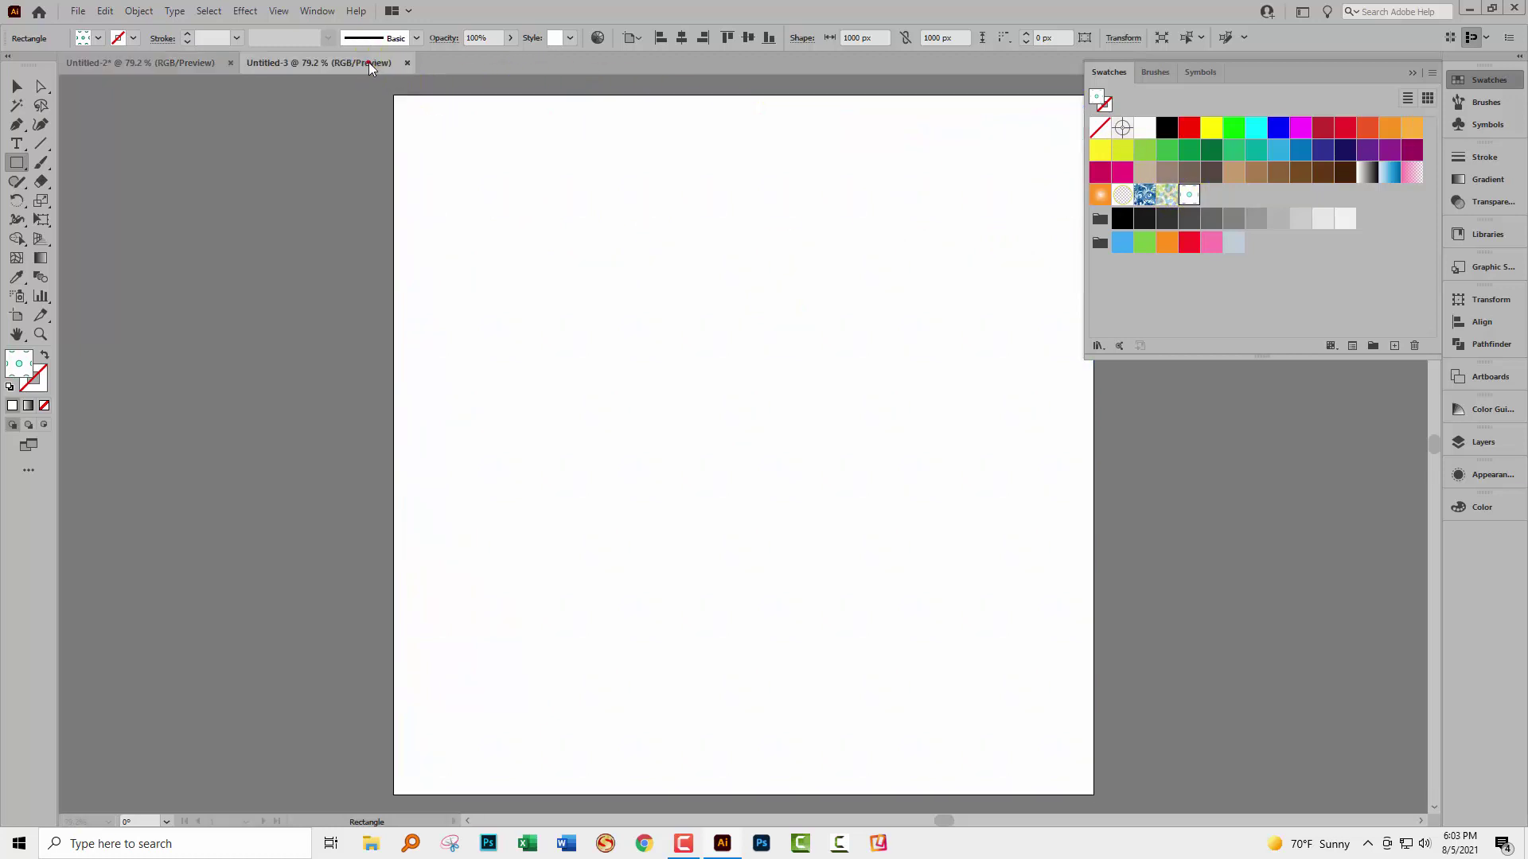
pyautogui.click(195, 64)
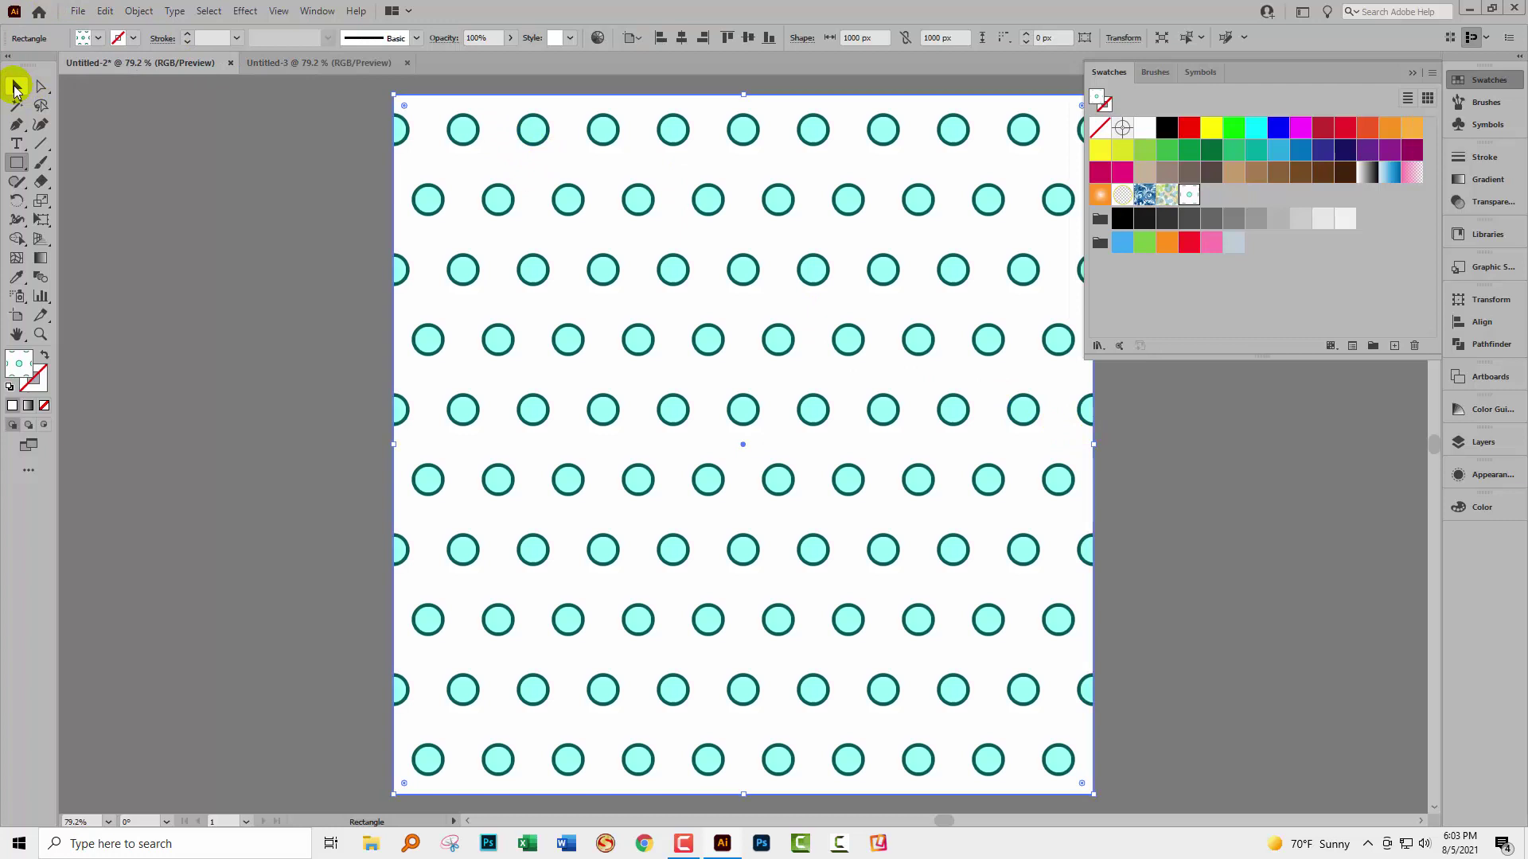
pyautogui.click(16, 87)
pyautogui.click(190, 151)
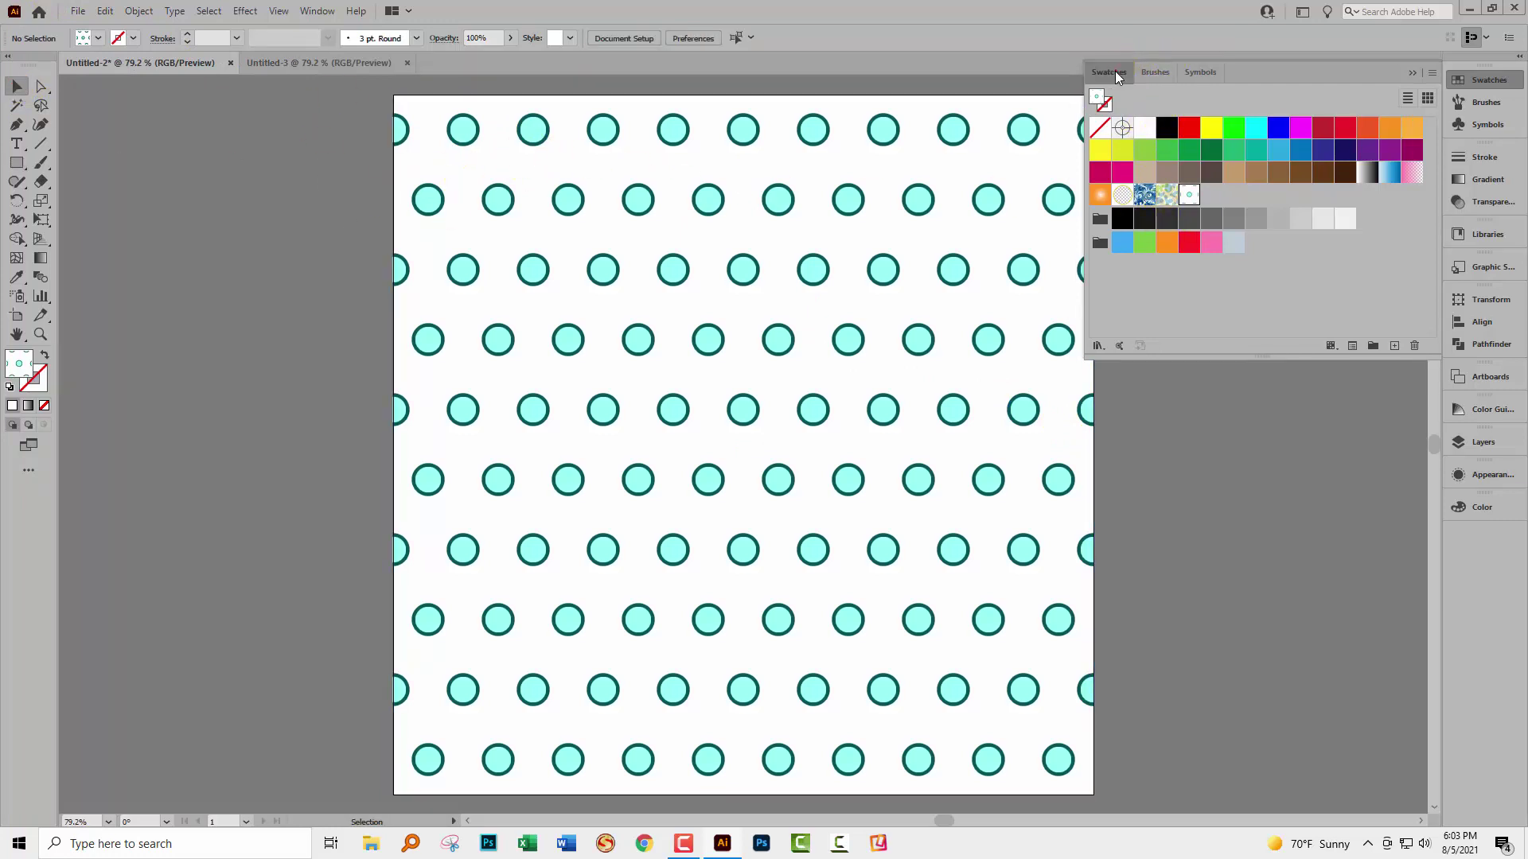
# Step: Float the Swatches panel on its own and delete the white, colour and pattern swatches
pyautogui.moveTo(1114, 70)
pyautogui.mouseDown()
pyautogui.moveTo(676, 159)
pyautogui.moveTo(378, 199)
pyautogui.moveTo(222, 274)
pyautogui.mouseUp()
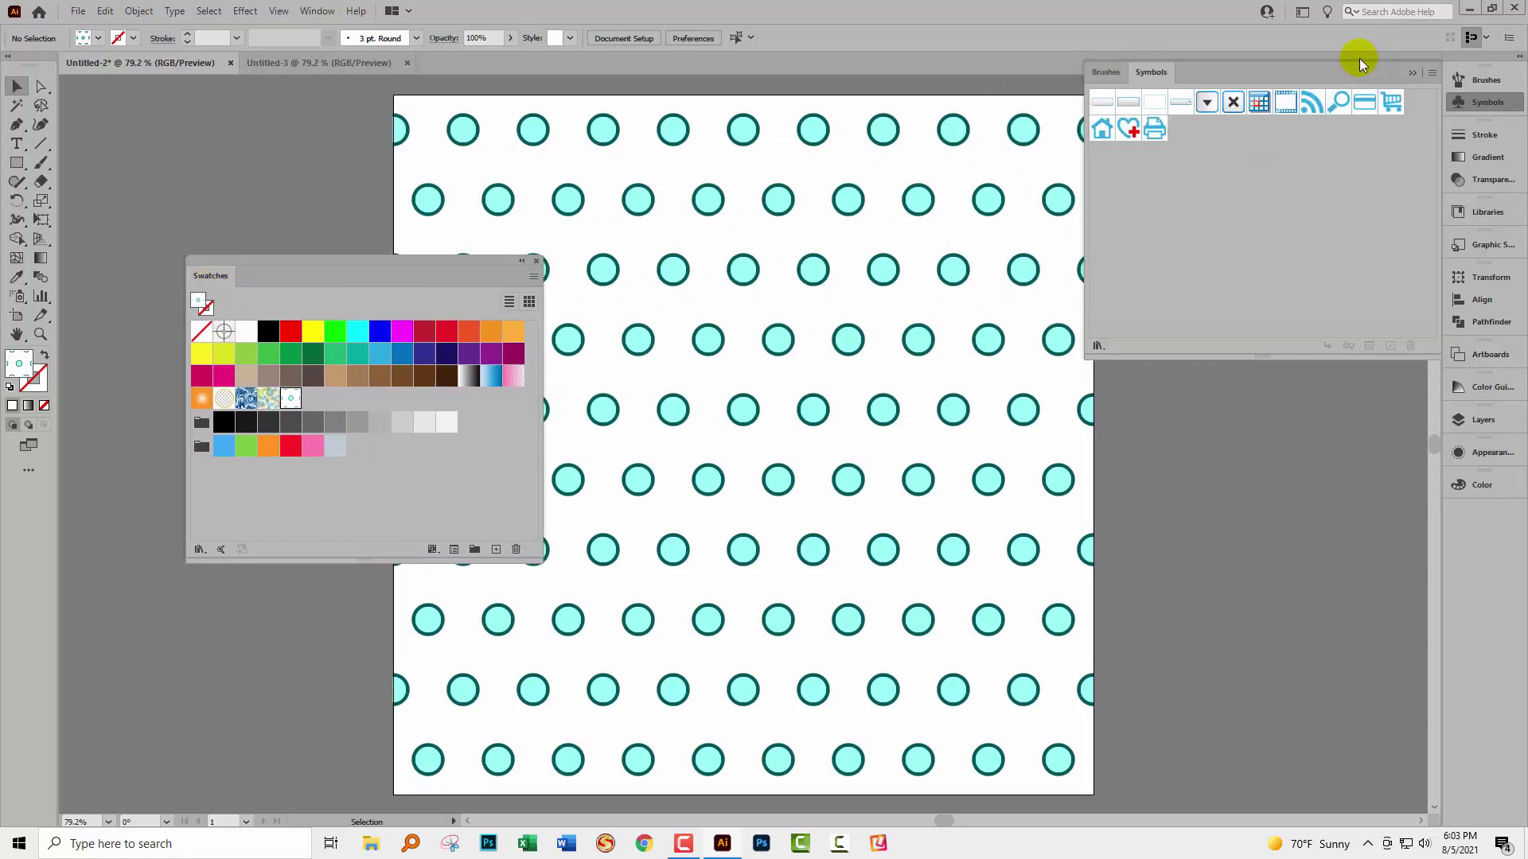
pyautogui.click(1411, 70)
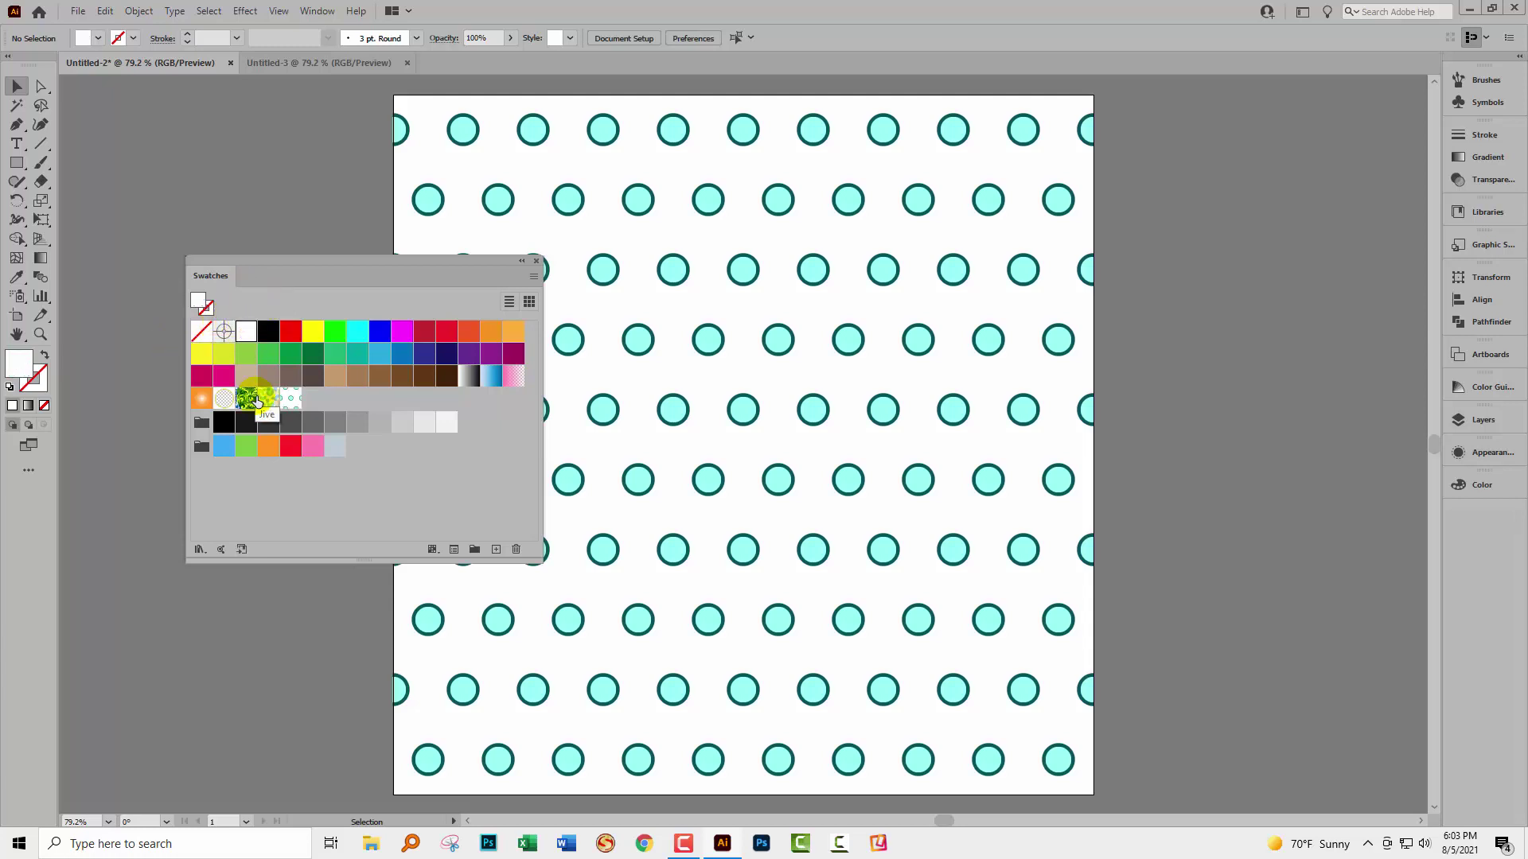
pyautogui.click(248, 334)
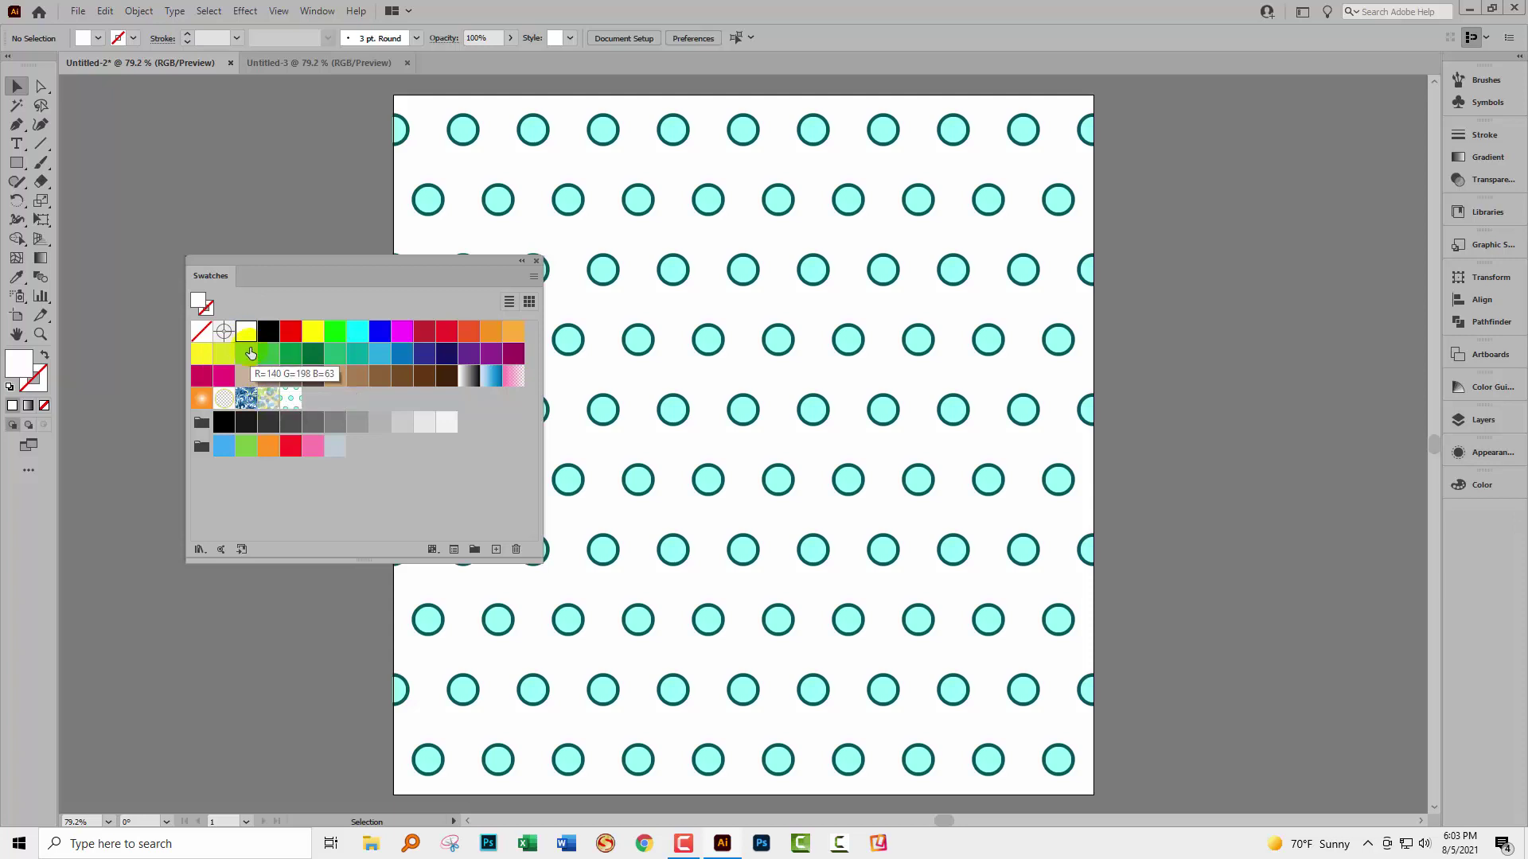
pyautogui.keyDown('shift'); pyautogui.click(271, 403); pyautogui.keyUp('shift')
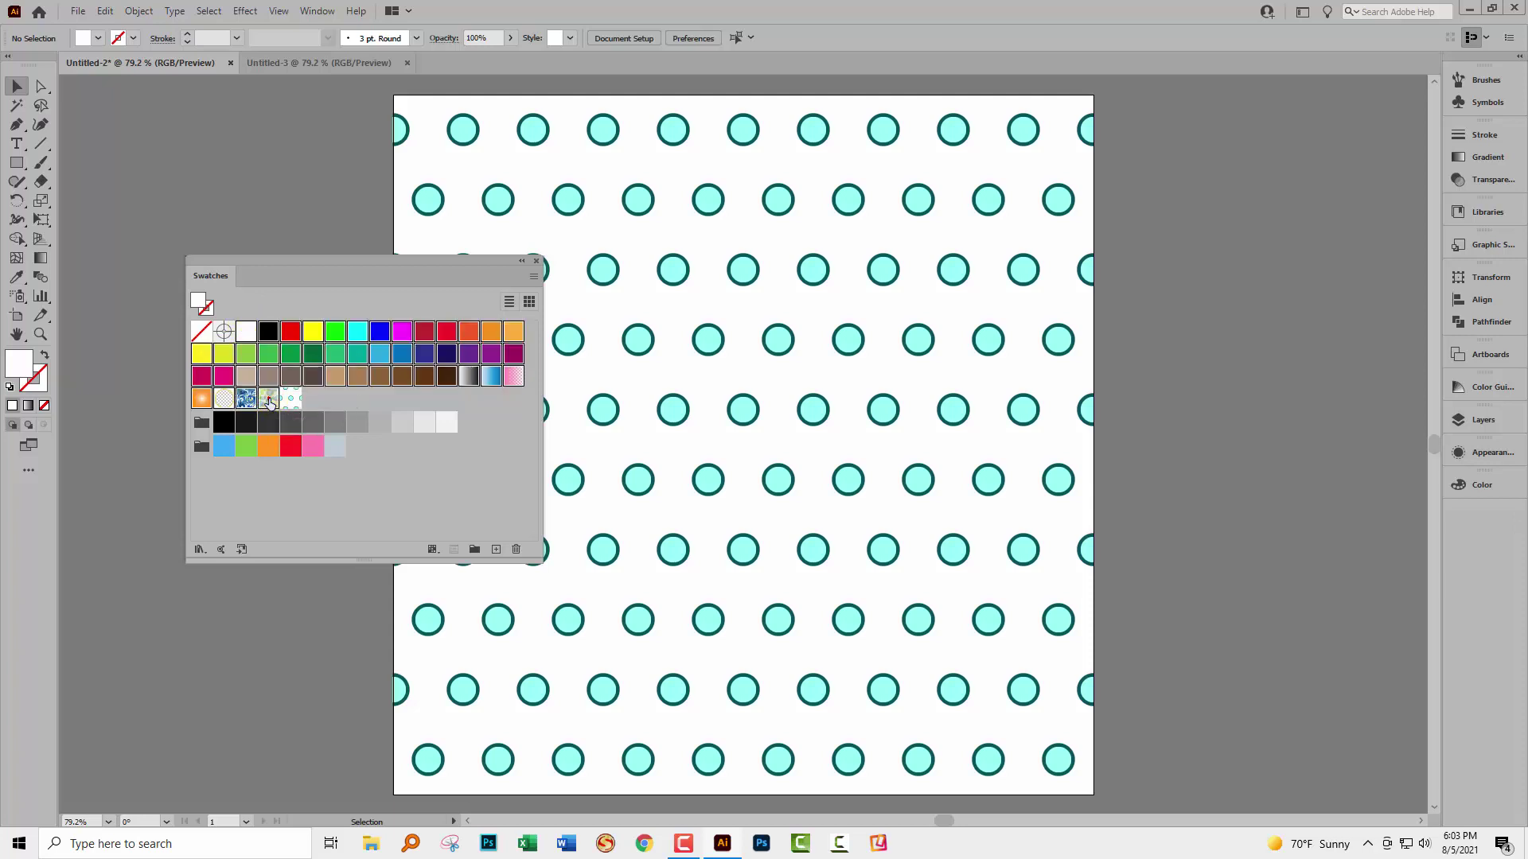
pyautogui.click(516, 549)
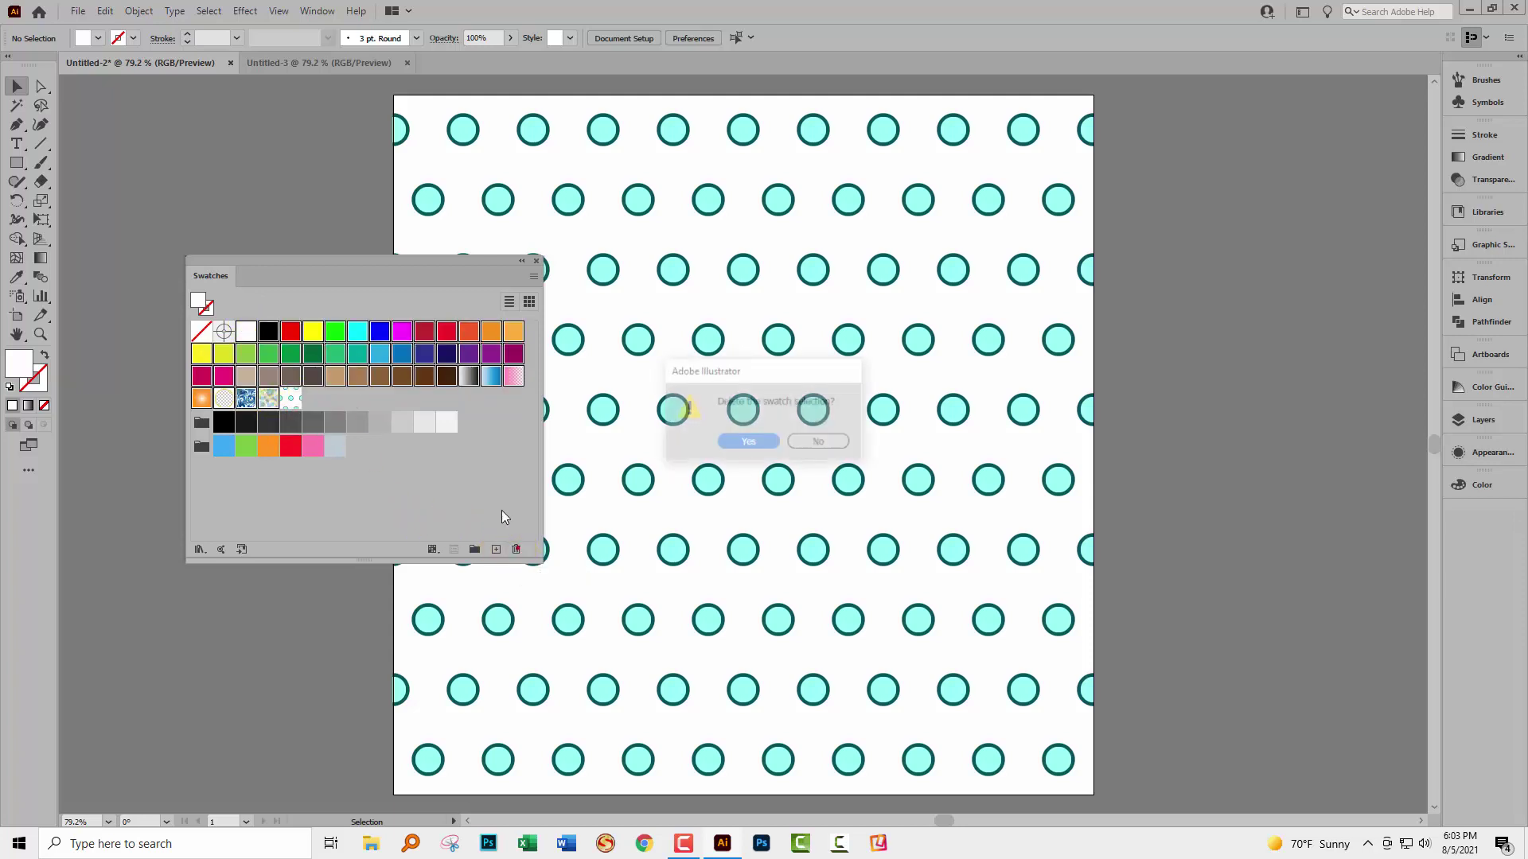
pyautogui.click(746, 442)
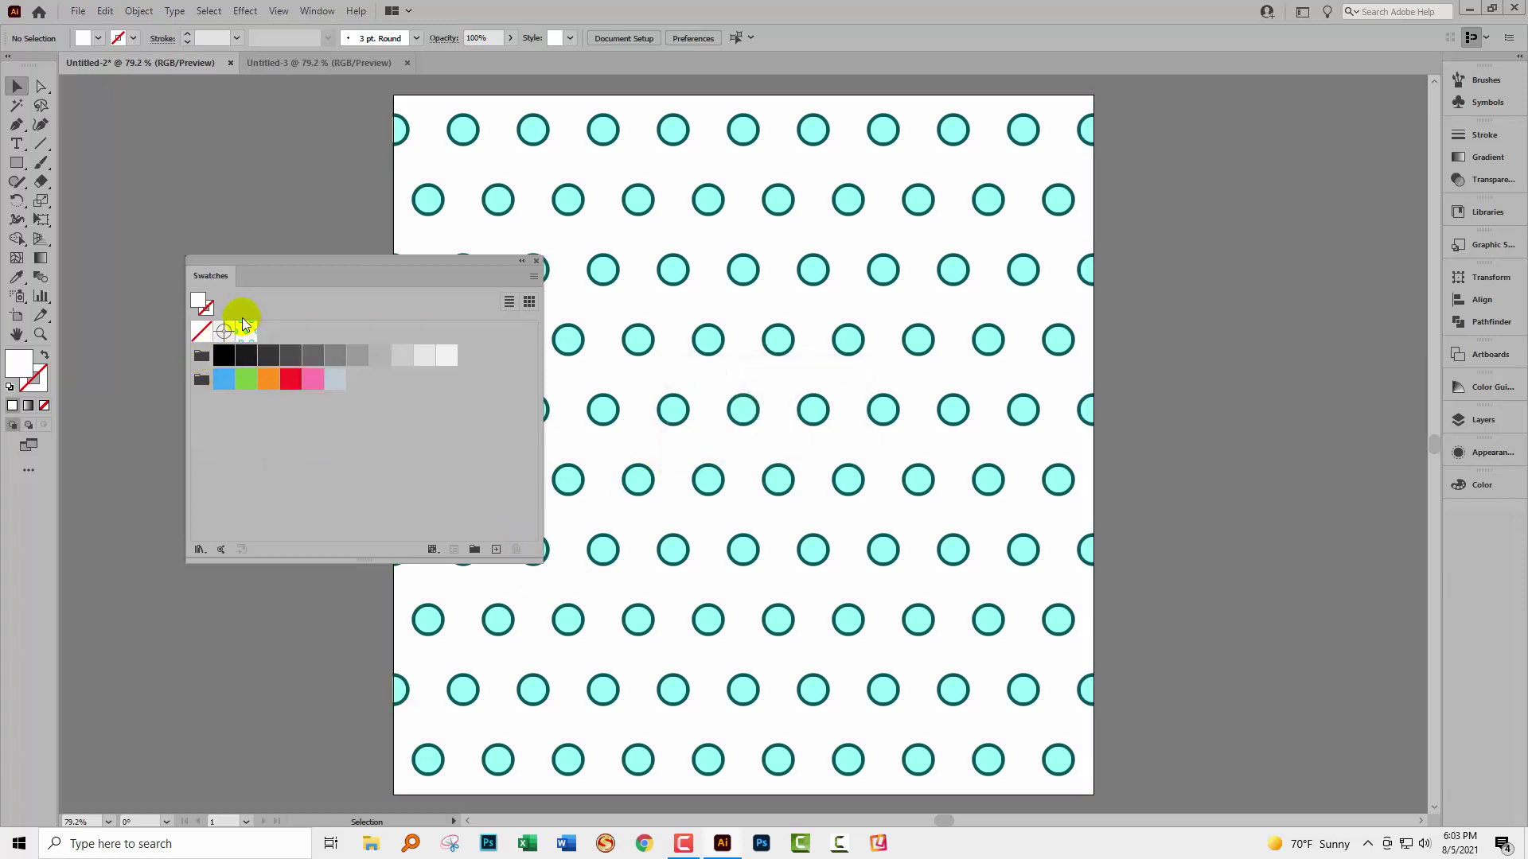
# Step: Delete the grey and colour swatch groups from the Swatches panel
pyautogui.click(201, 357)
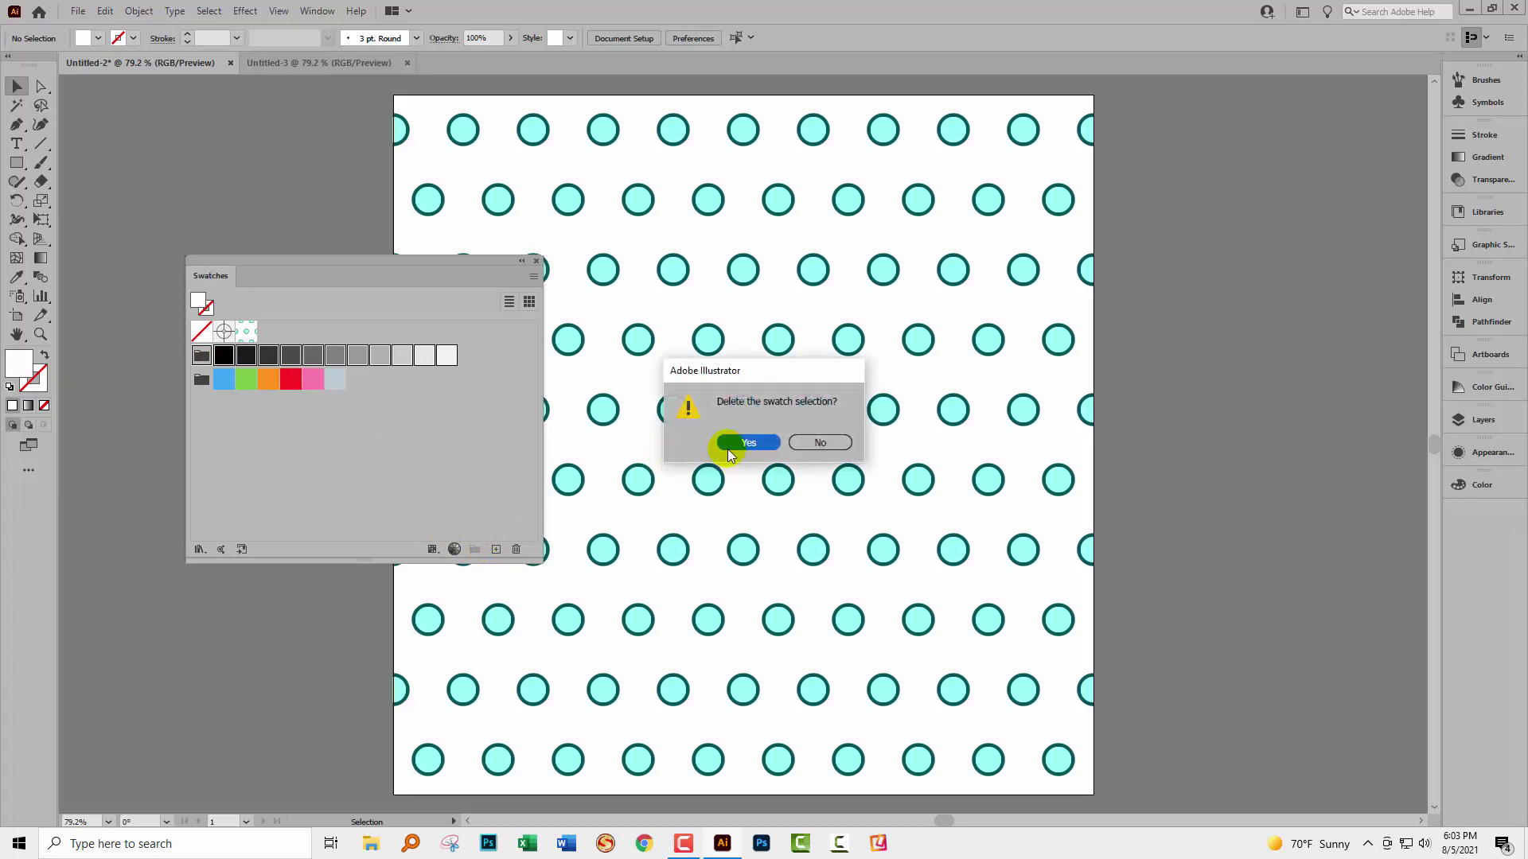
pyautogui.click(732, 443)
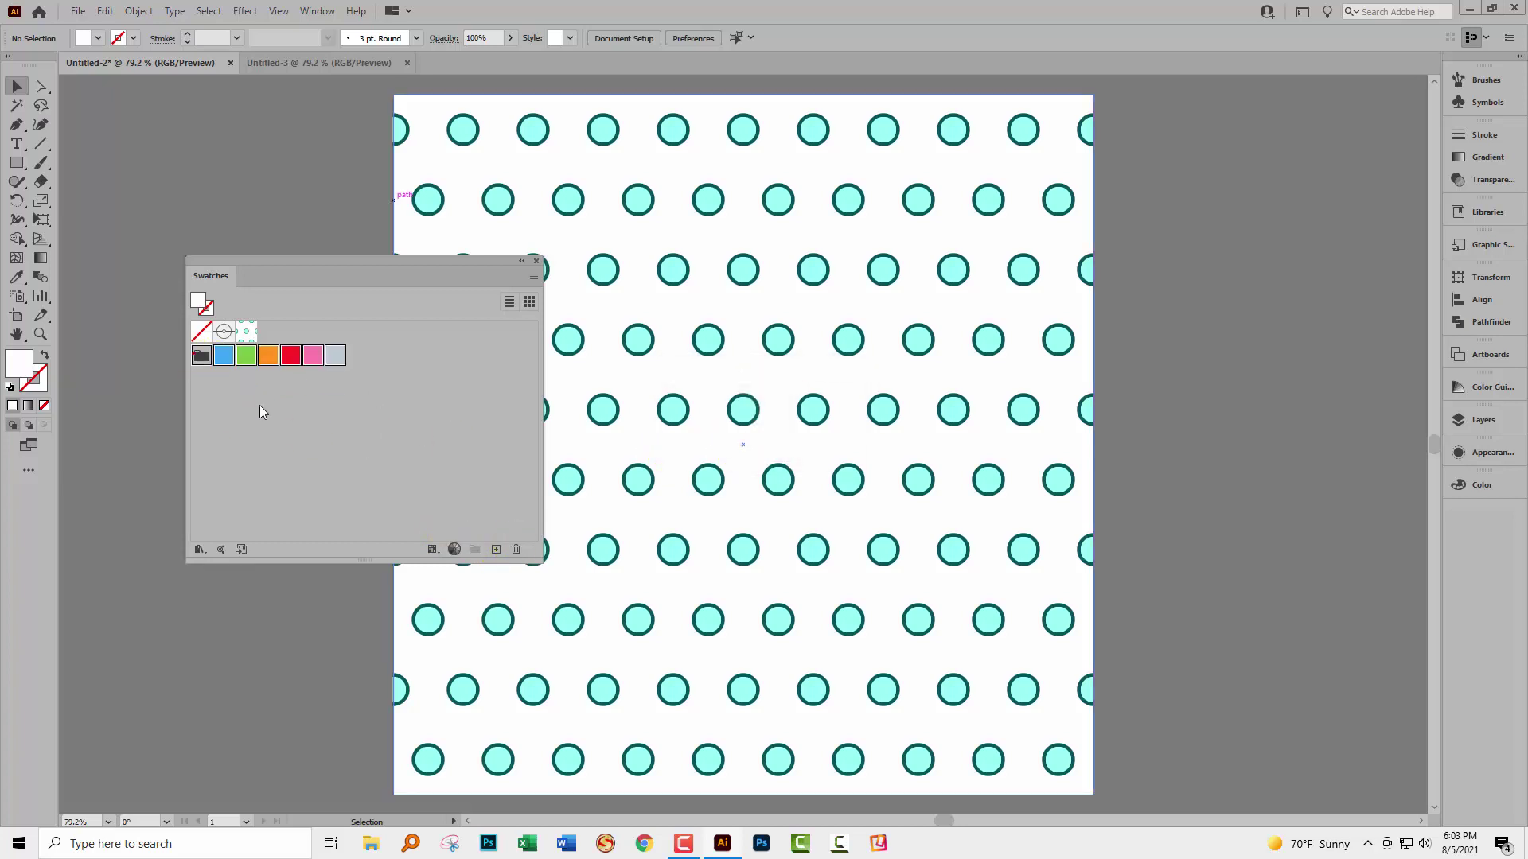
pyautogui.click(196, 355)
pyautogui.click(516, 549)
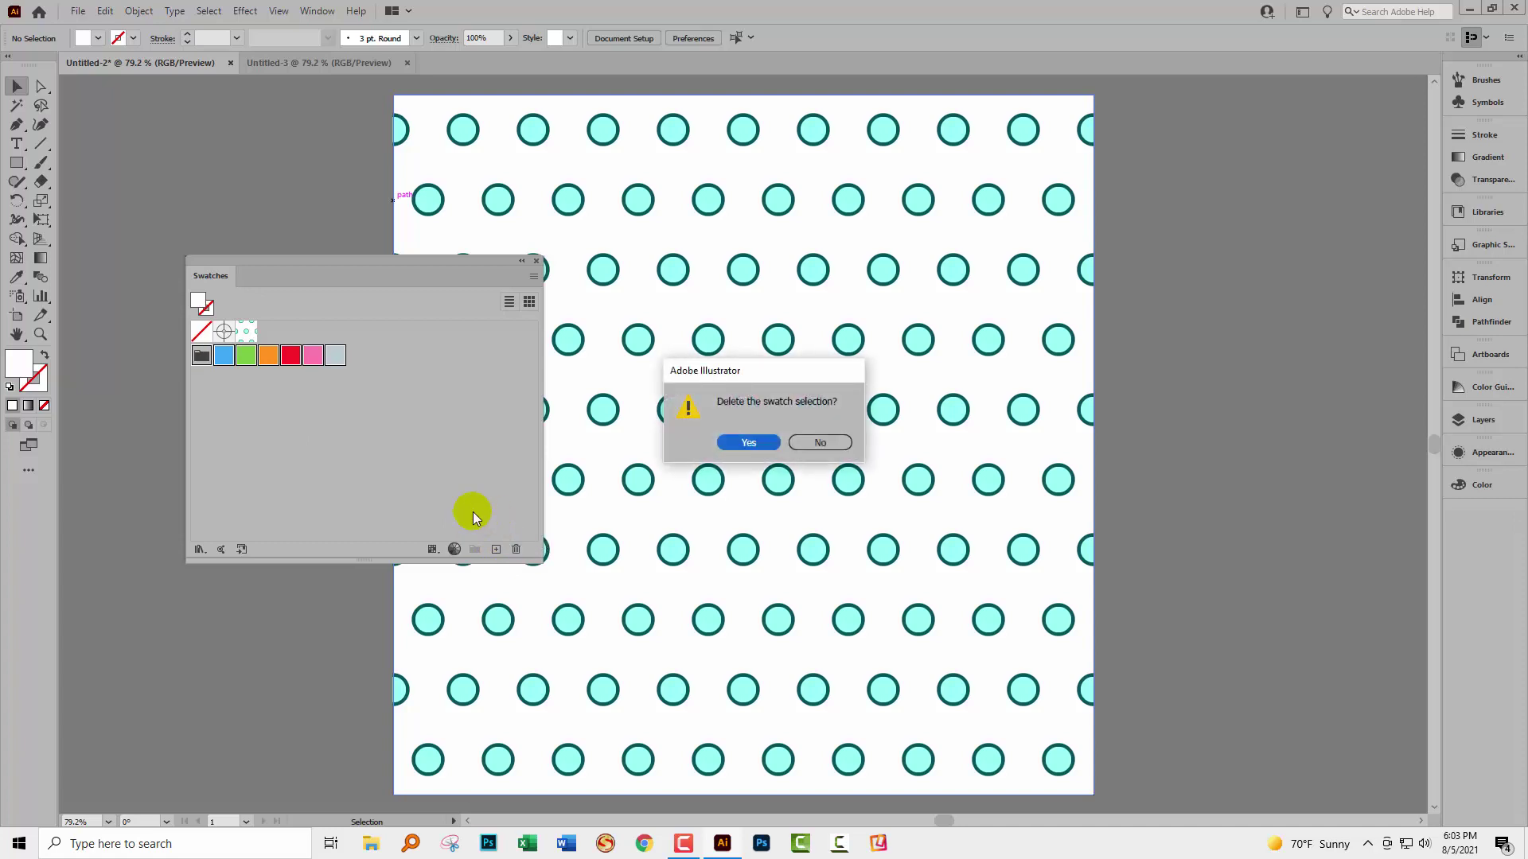
pyautogui.click(745, 441)
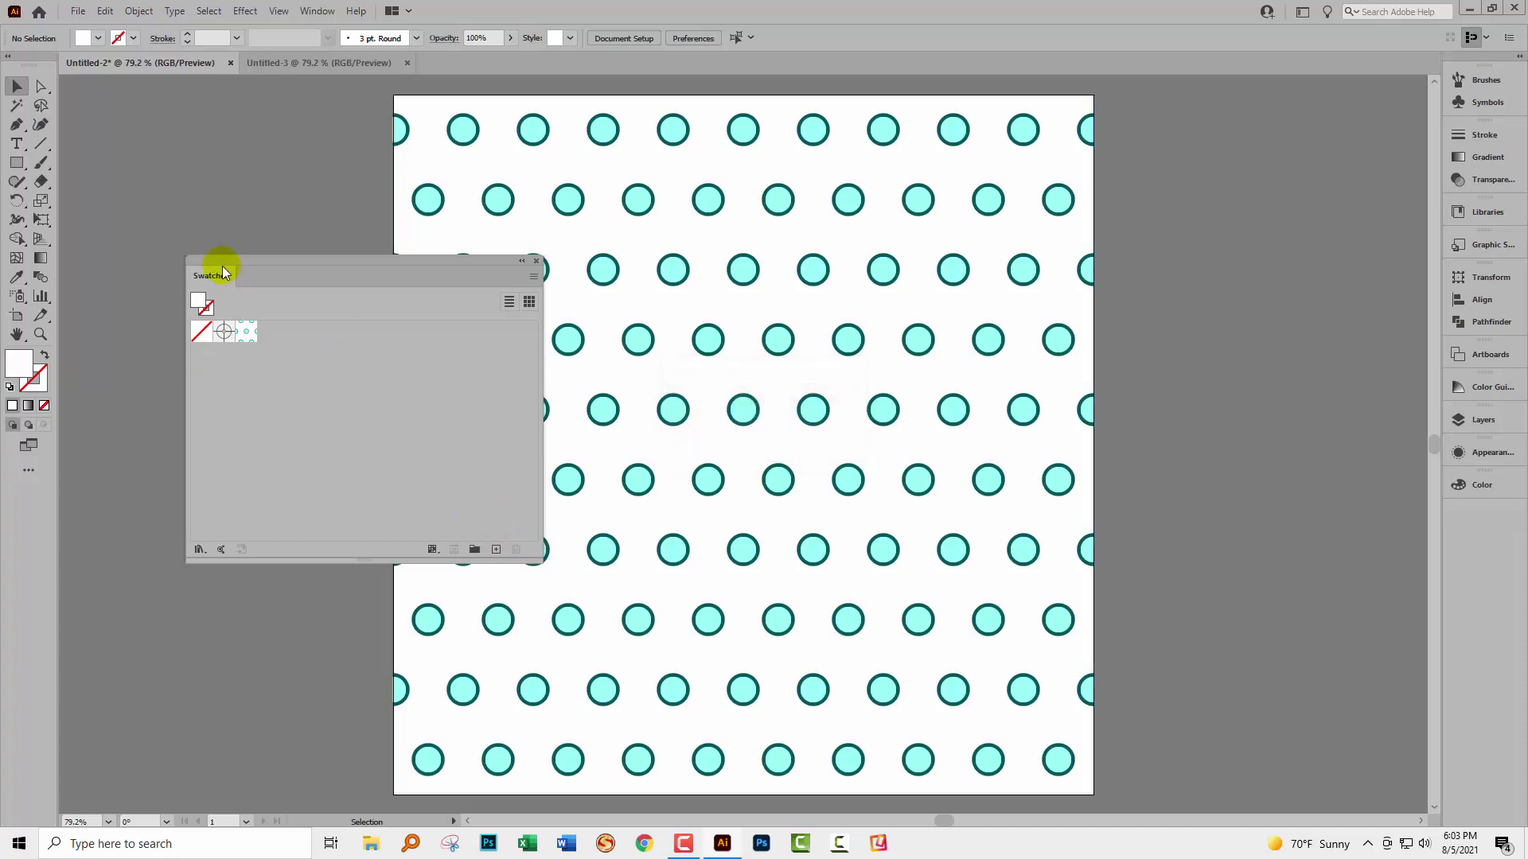
# Step: Move the Swatches panel lower and to the left, then narrow it
pyautogui.moveTo(222, 272); pyautogui.dragTo(185, 345)
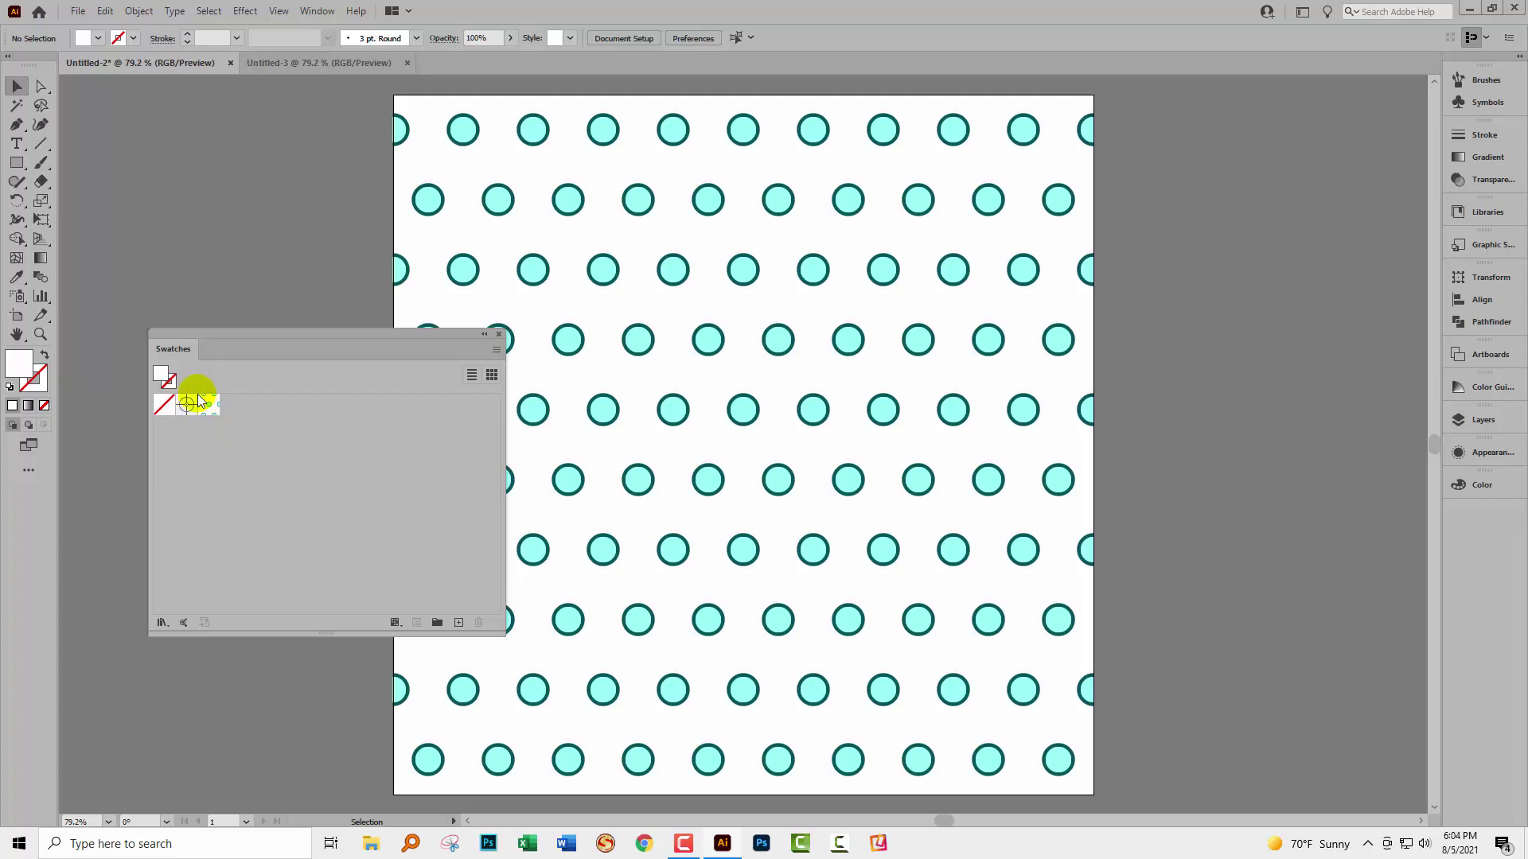
pyautogui.moveTo(213, 335); pyautogui.dragTo(160, 397)
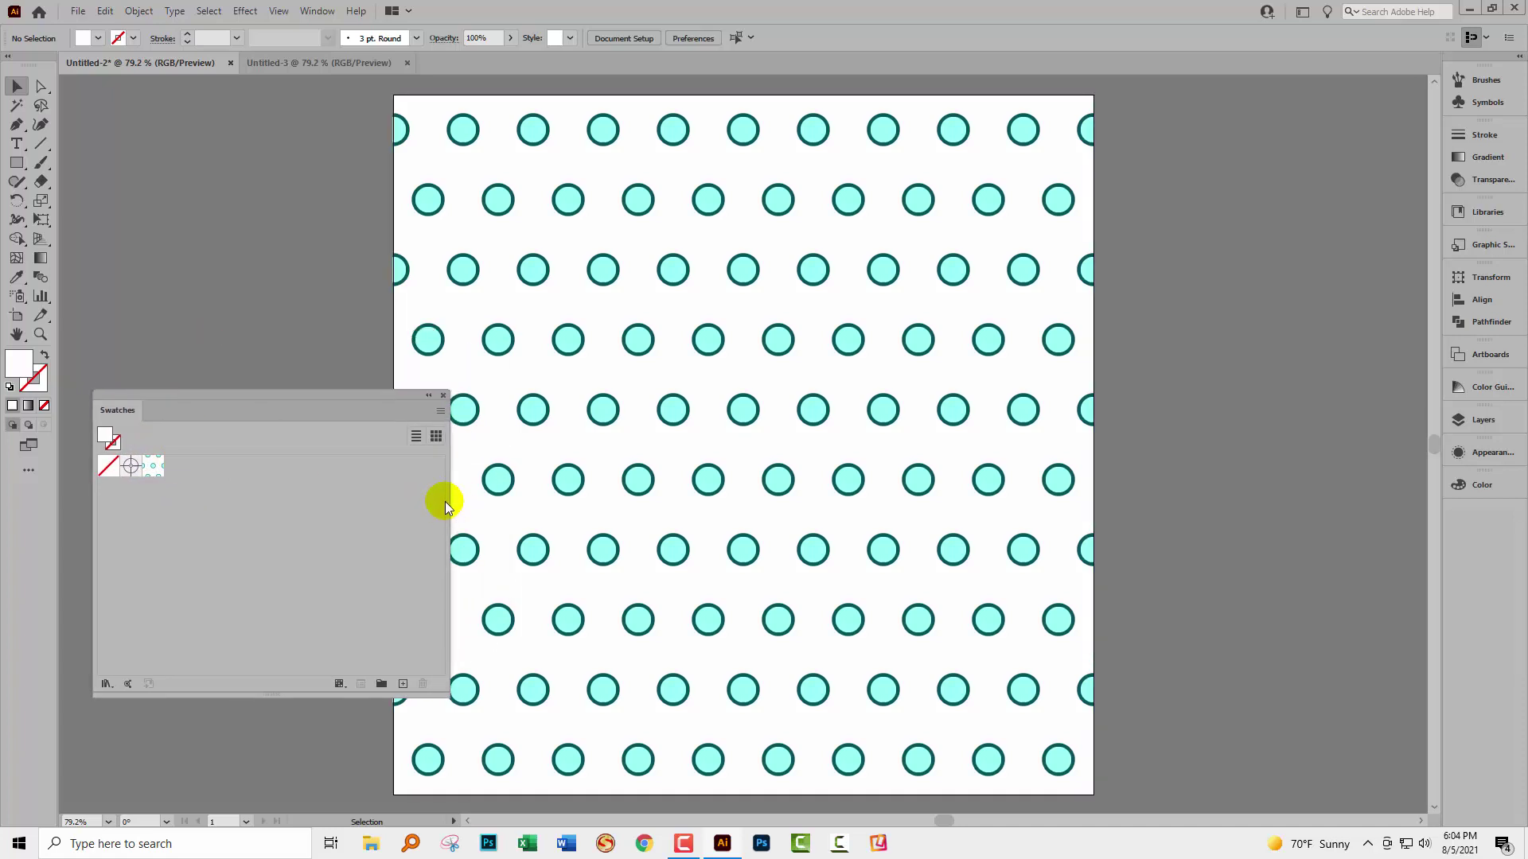
pyautogui.moveTo(446, 501); pyautogui.dragTo(362, 499)
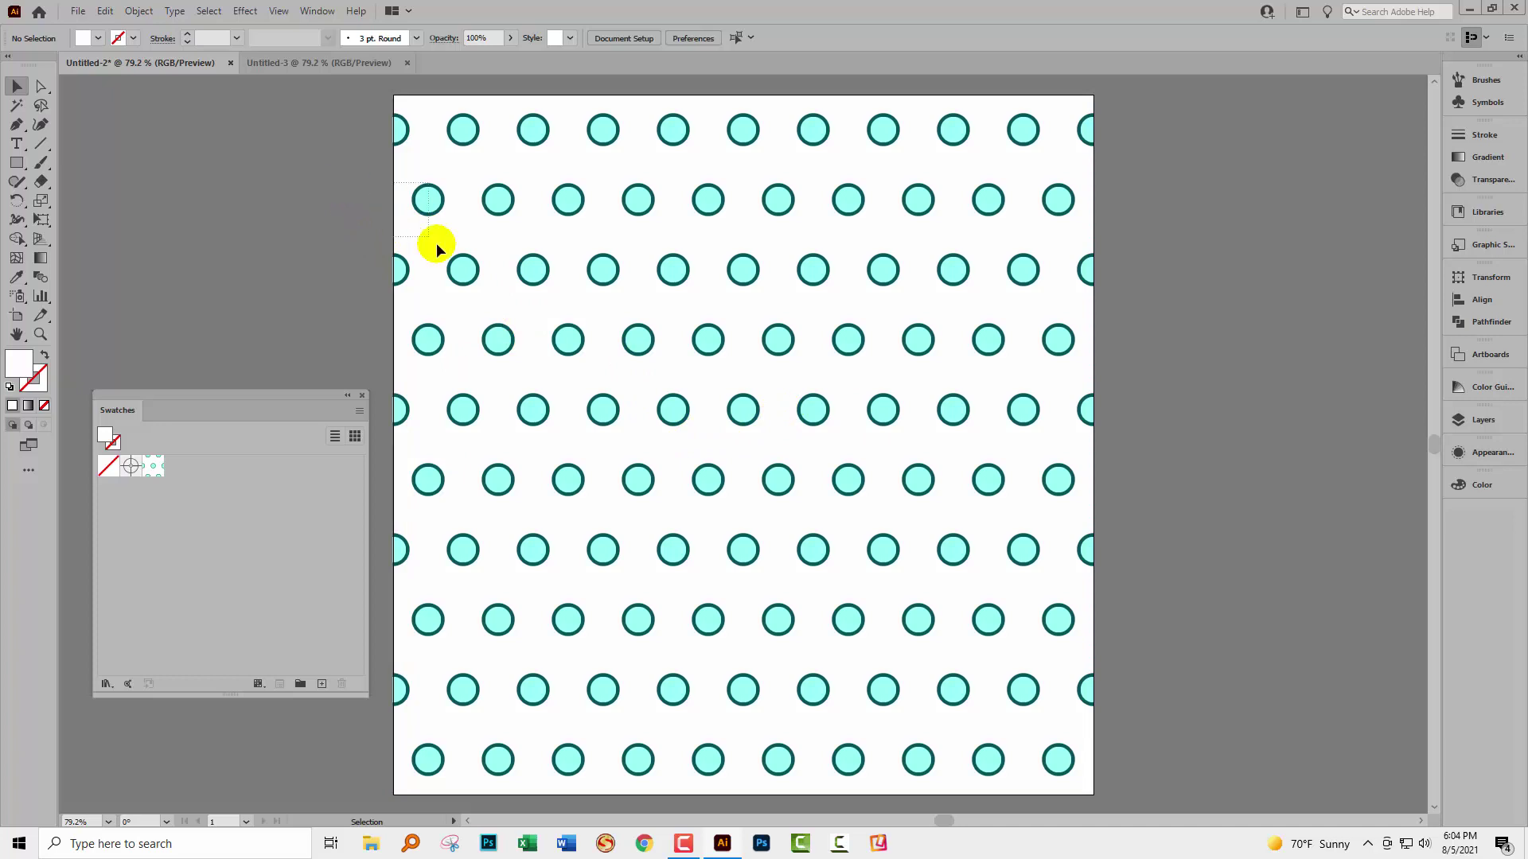
# Step: Bring up Recolor Artwork's advanced options for the pattern rectangle on the Edit tab
pyautogui.click(536, 313)
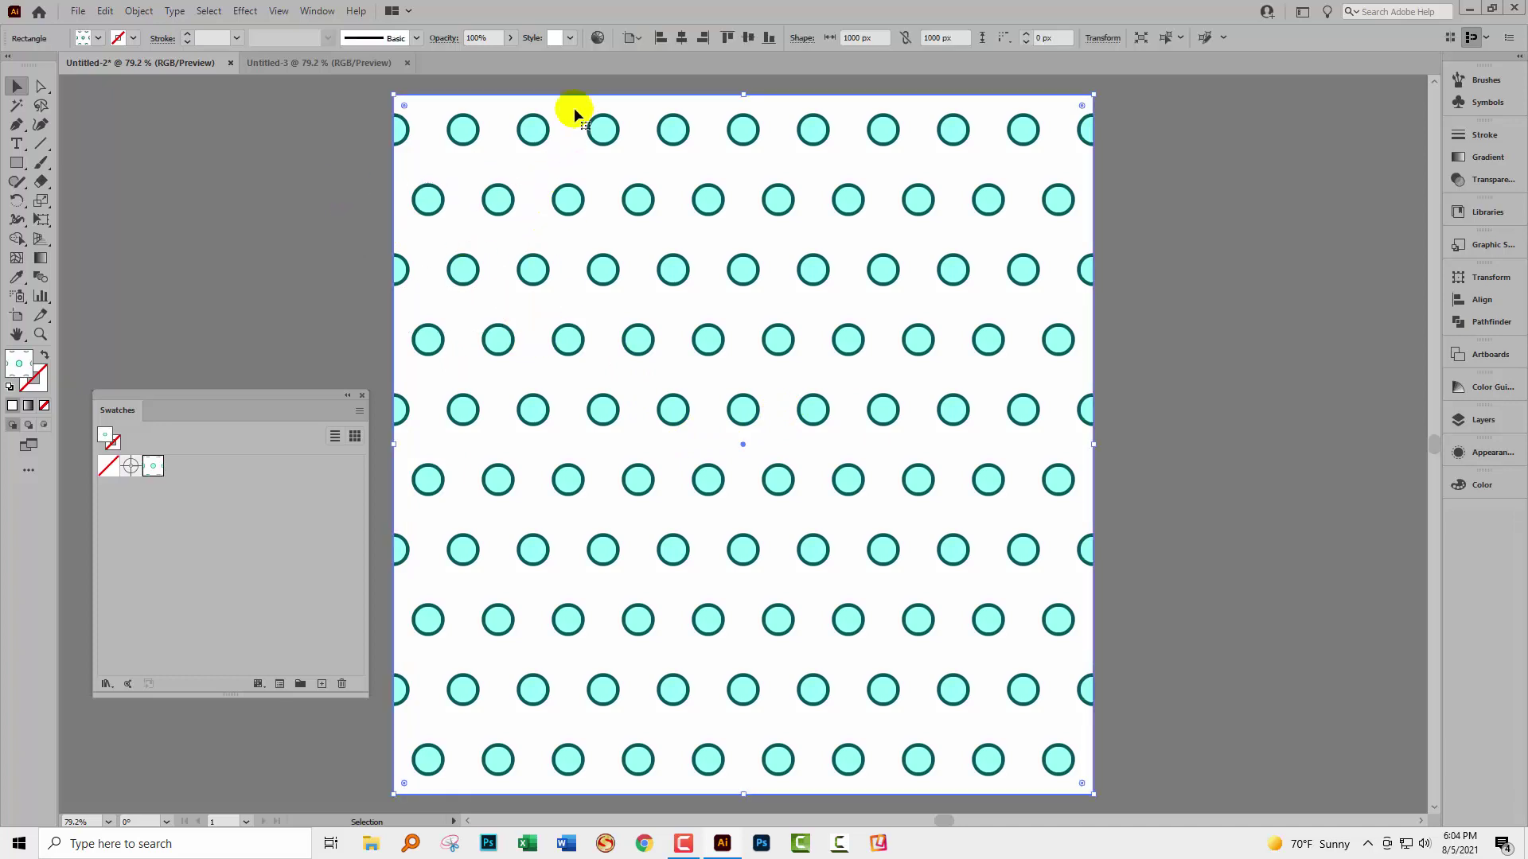
pyautogui.click(598, 38)
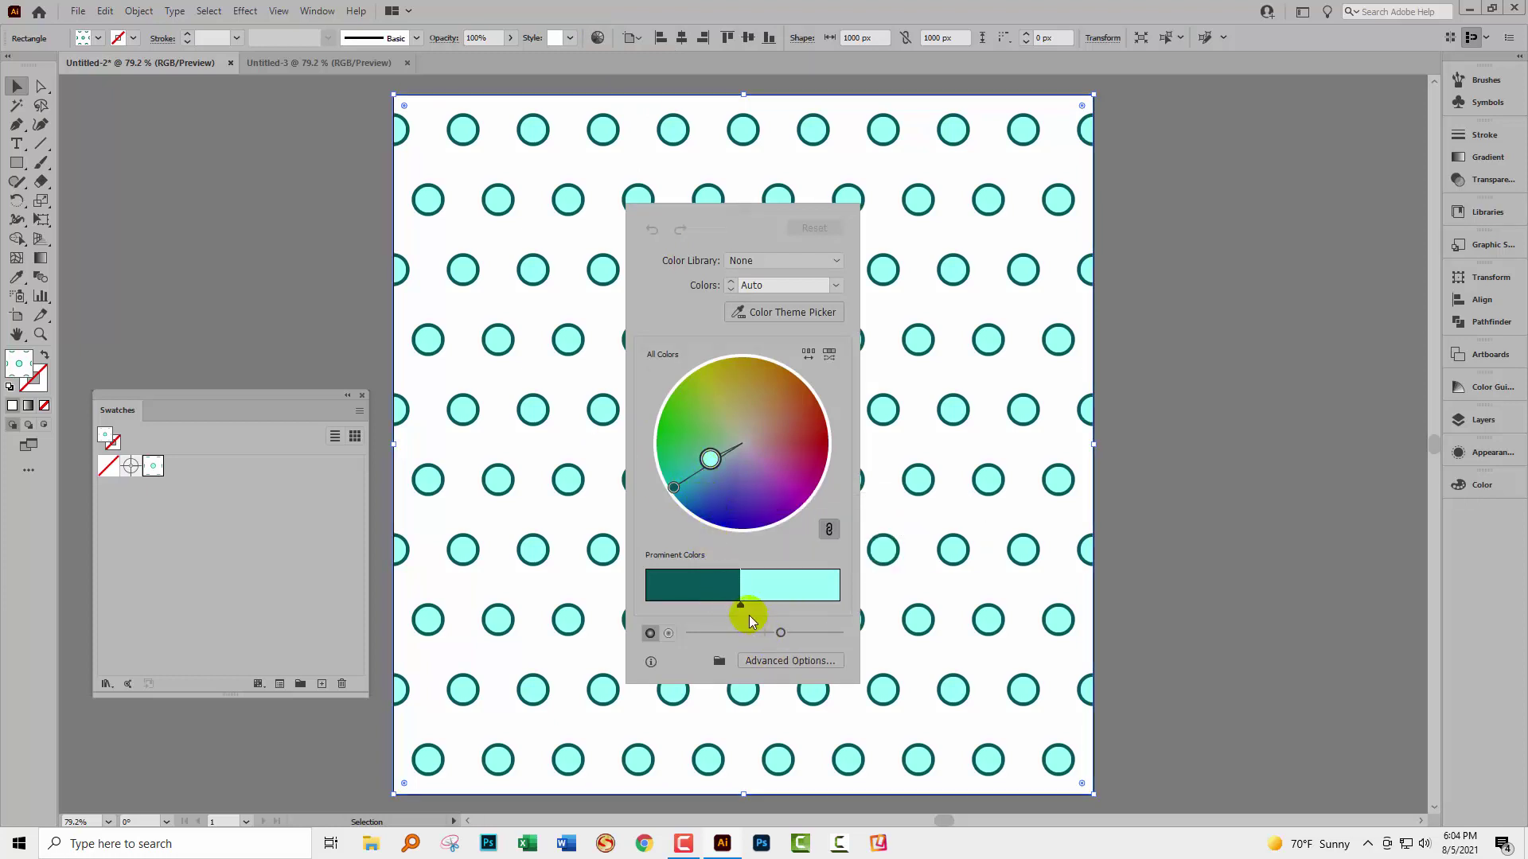
pyautogui.click(773, 660)
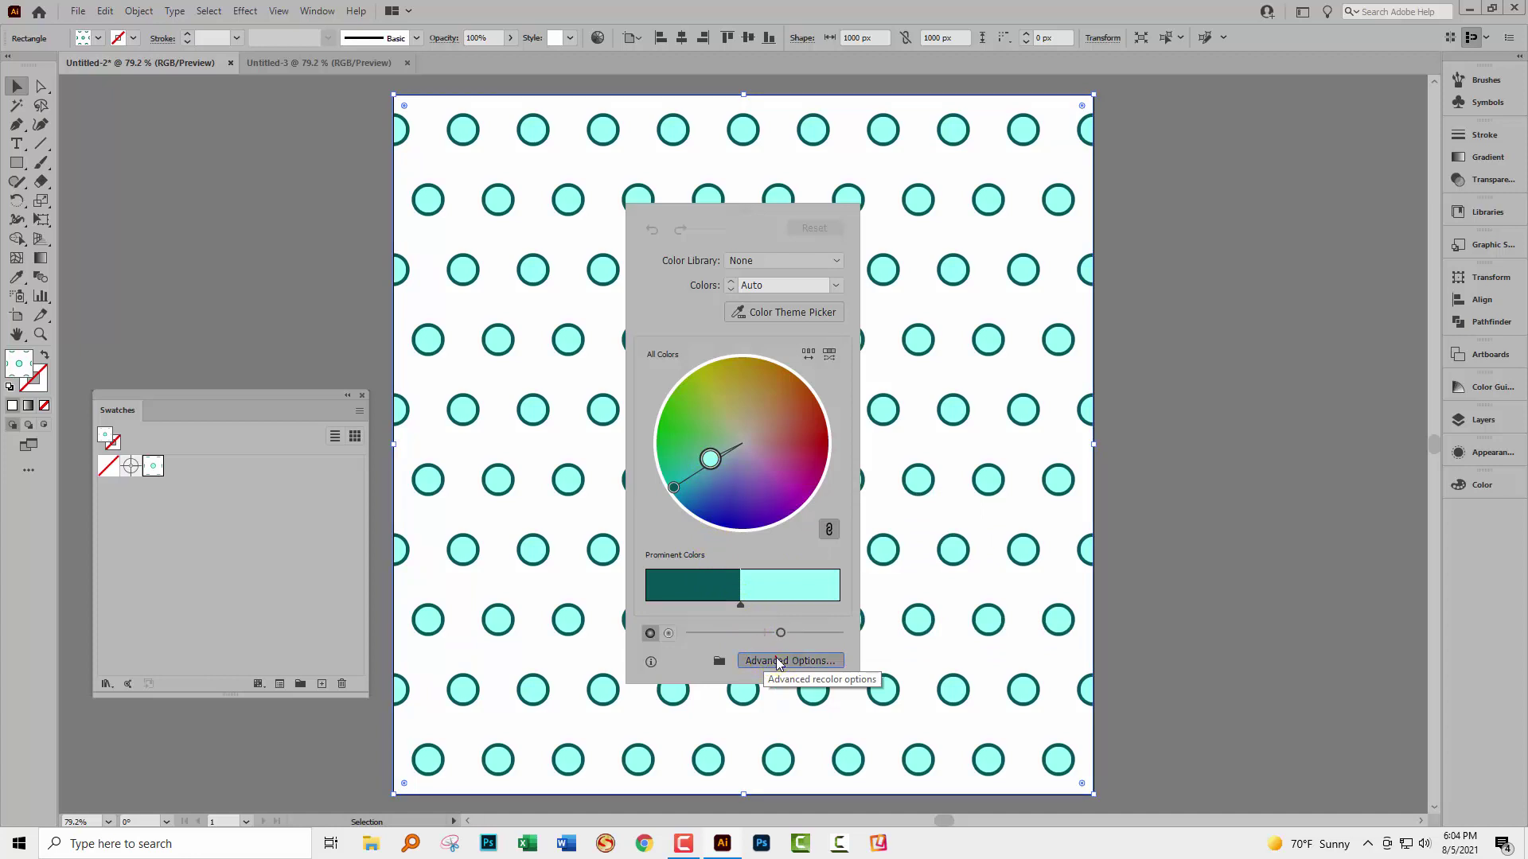
pyautogui.moveTo(1084, 307); pyautogui.dragTo(672, 301)
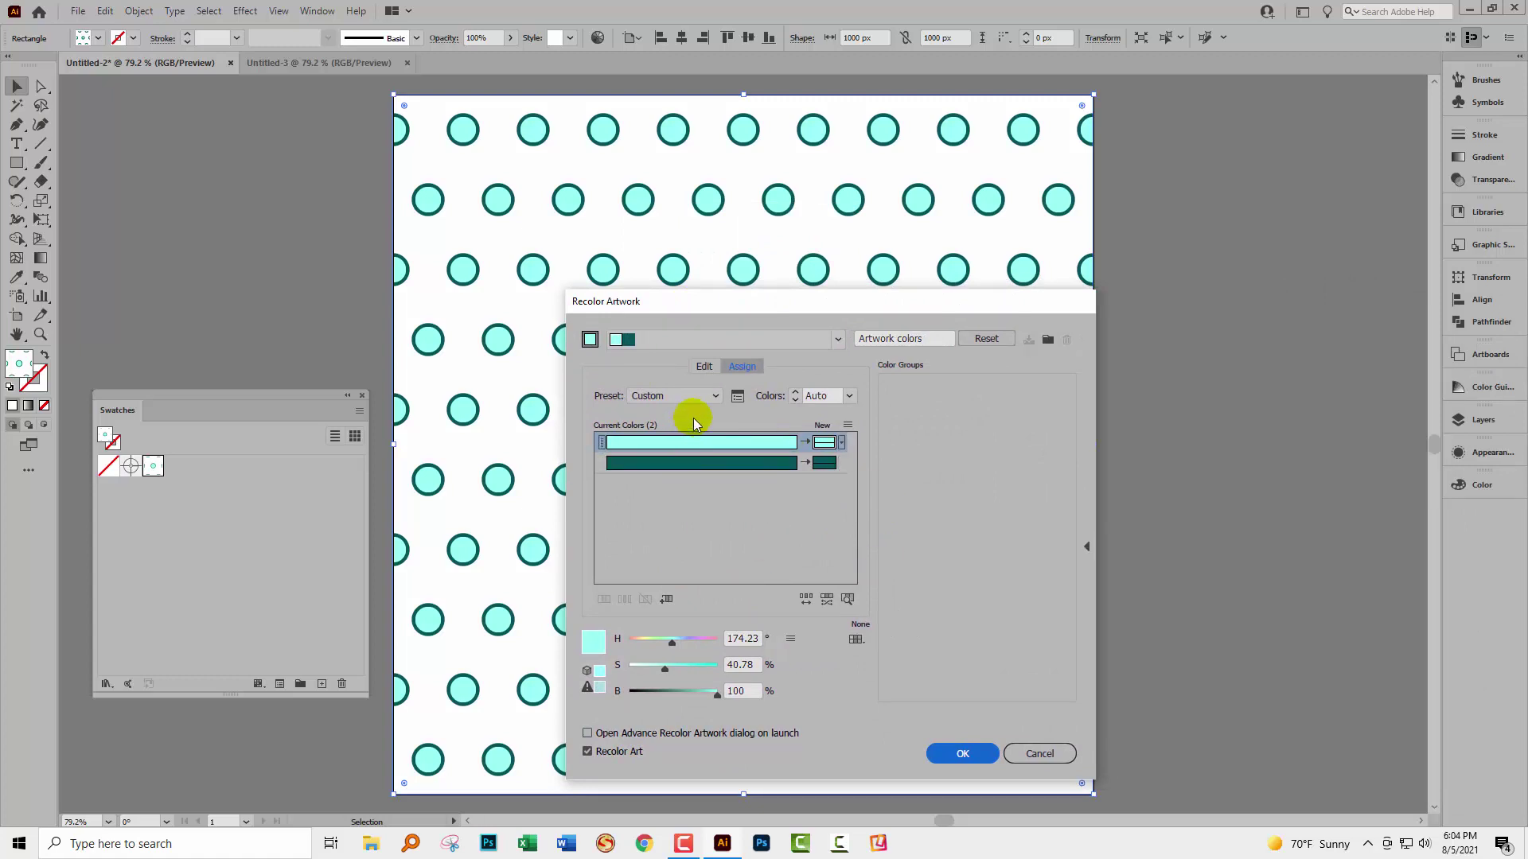
pyautogui.click(706, 367)
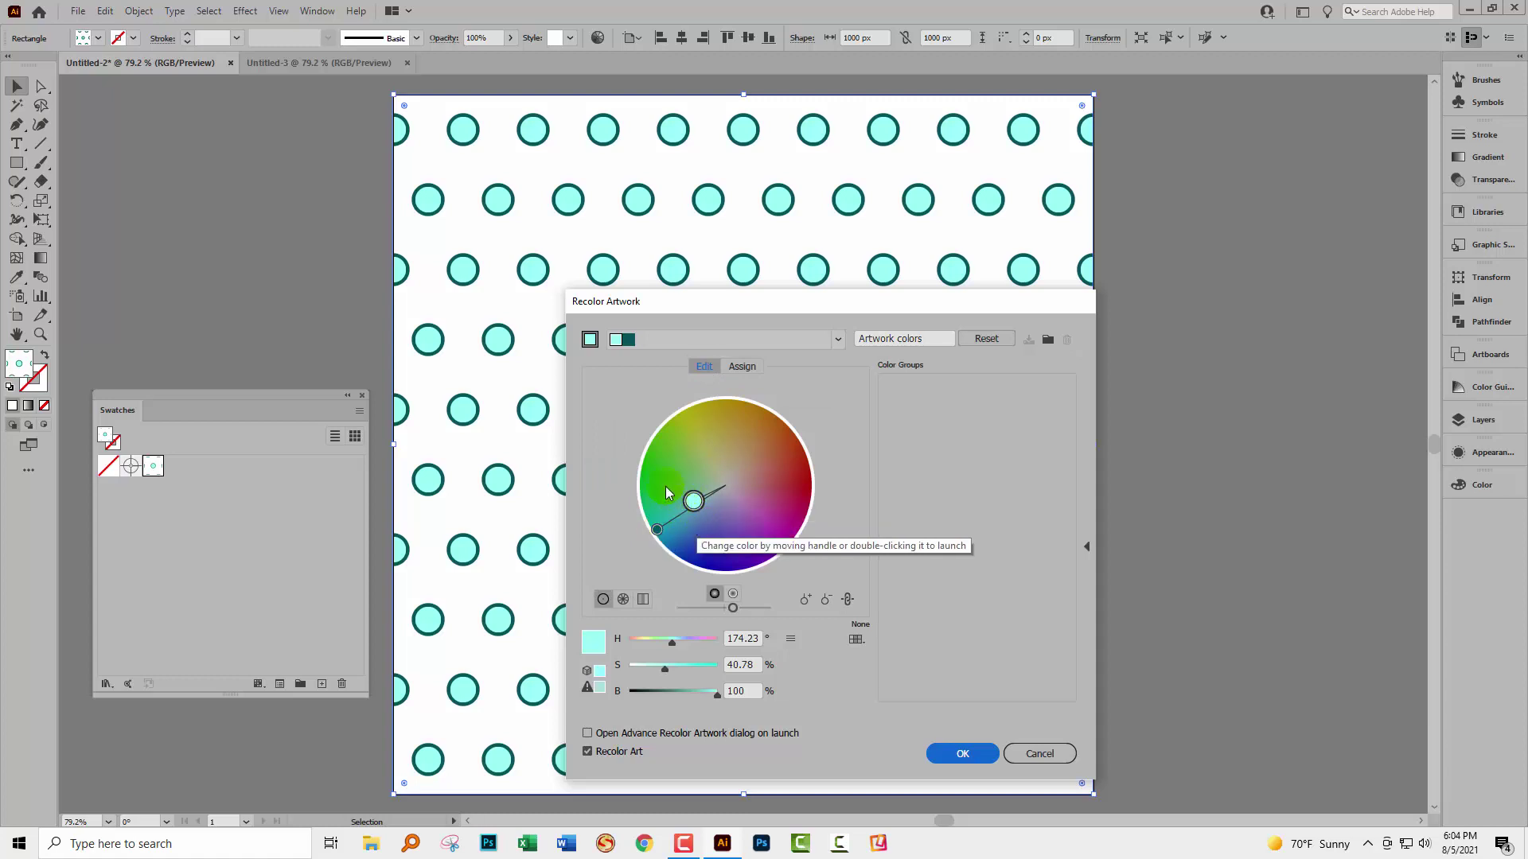
# Step: Turn the cyan dots pink and apply, adding the New Pattern 2 swatch
pyautogui.moveTo(693, 501); pyautogui.dragTo(745, 497)
pyautogui.moveTo(696, 307); pyautogui.dragTo(822, 312)
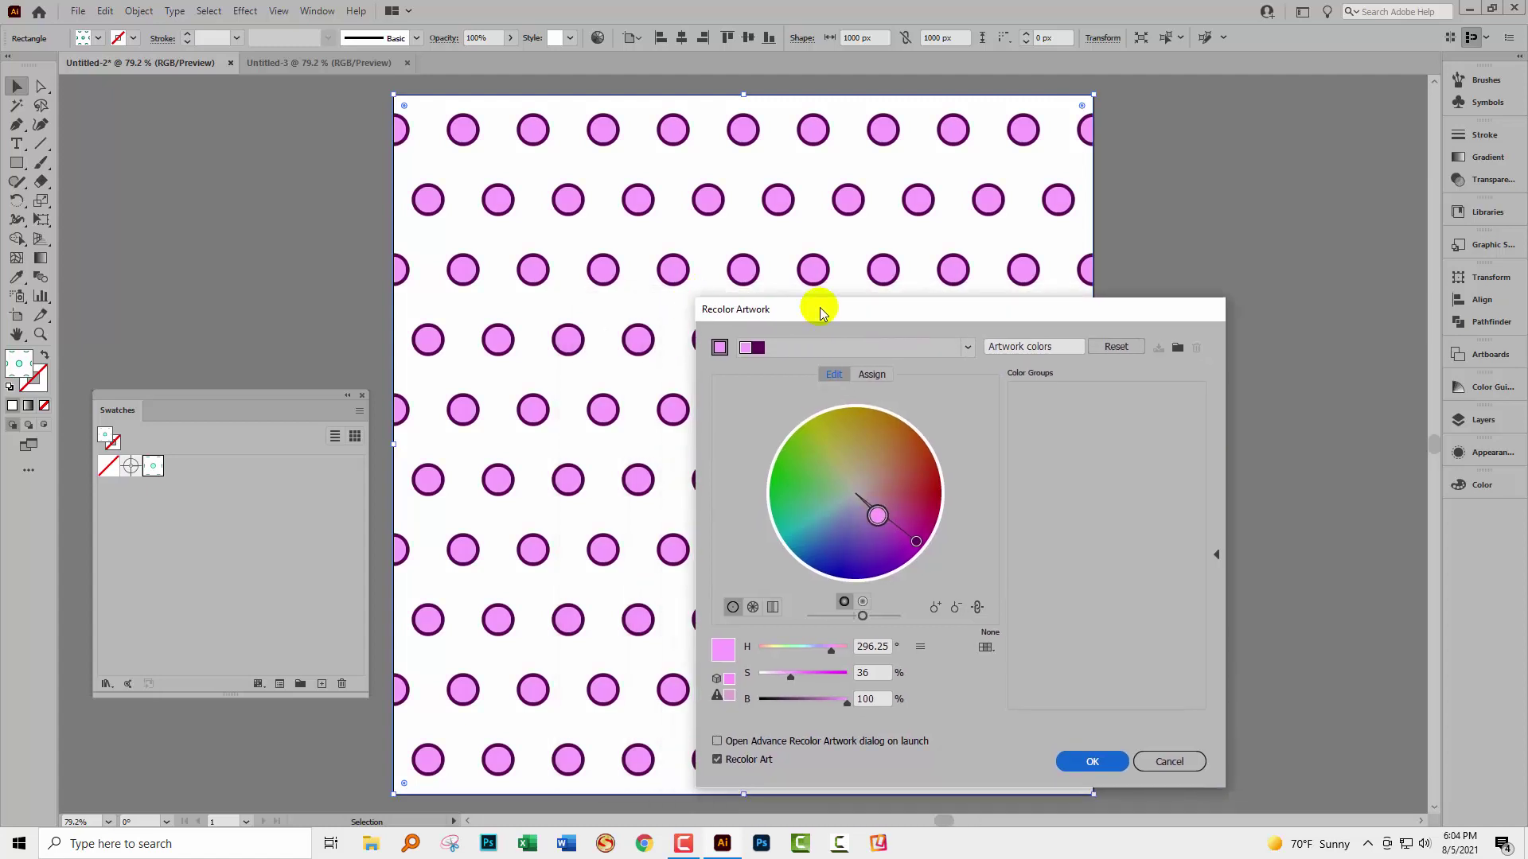
pyautogui.click(1066, 766)
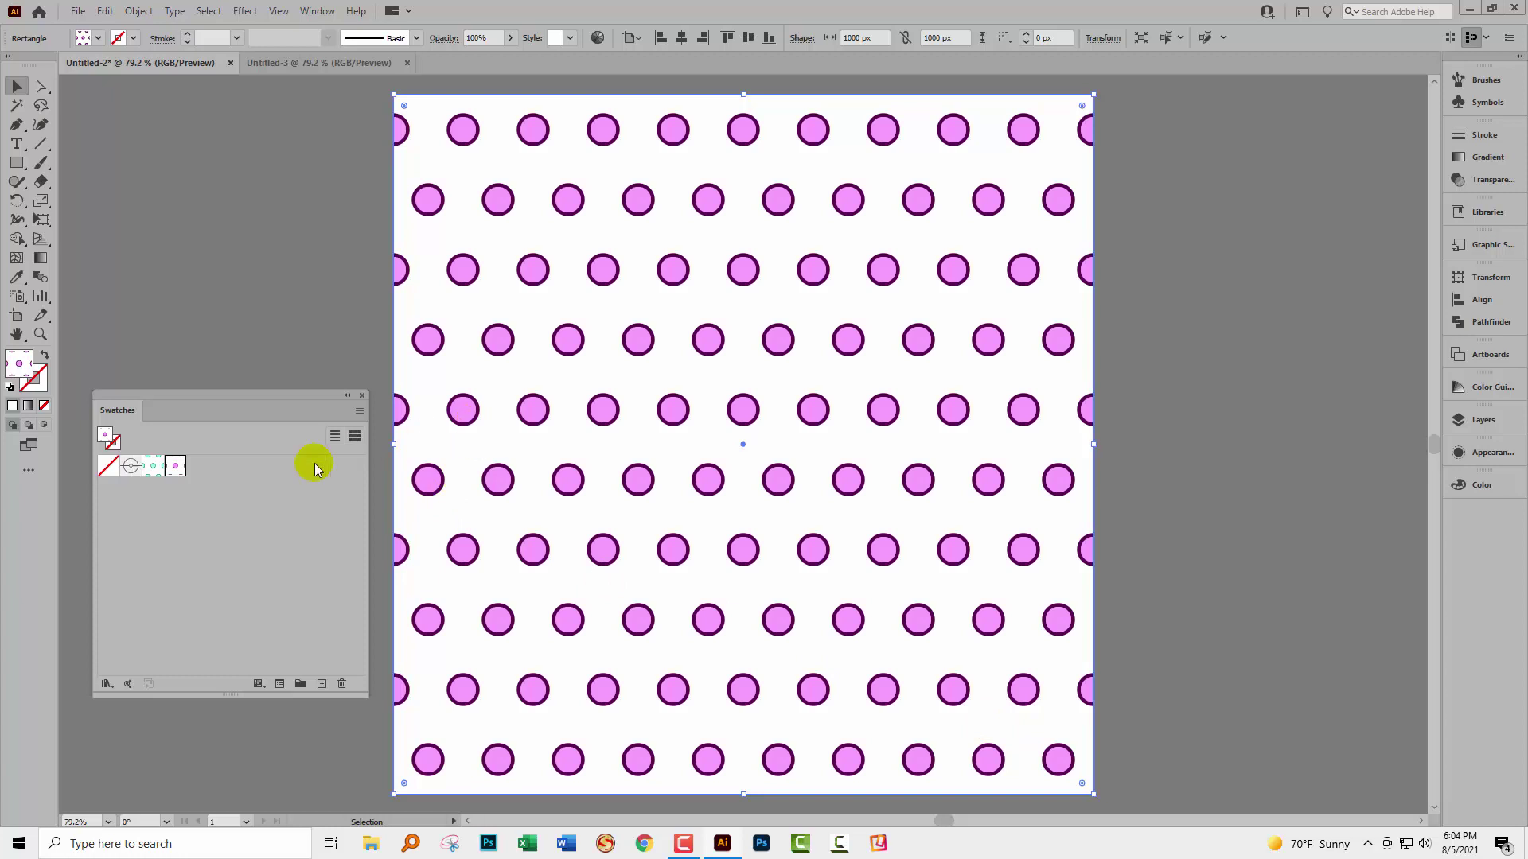
pyautogui.click(148, 468)
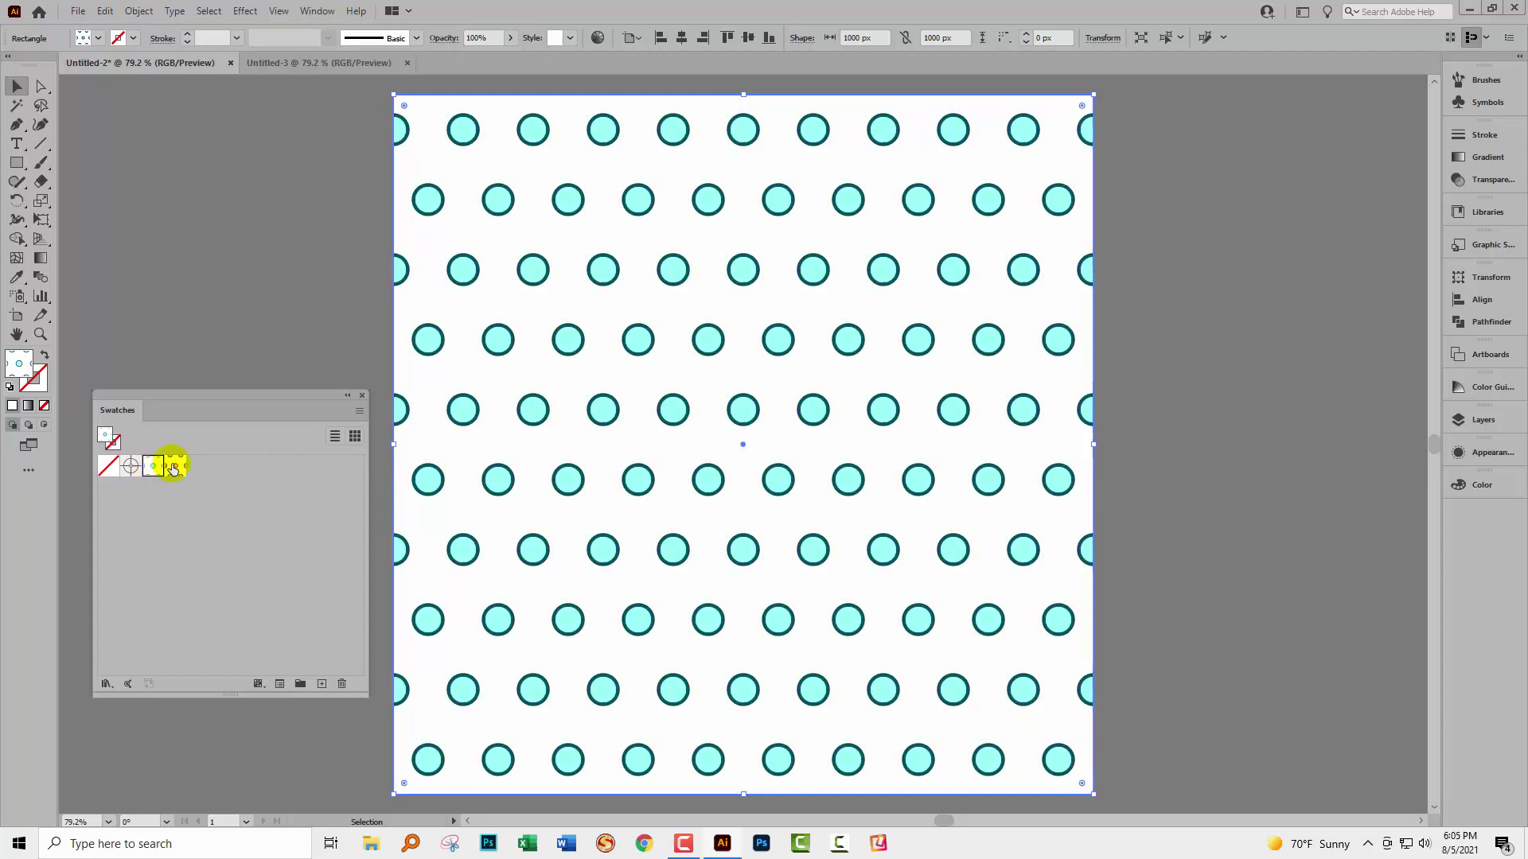
pyautogui.click(174, 466)
pyautogui.click(175, 467)
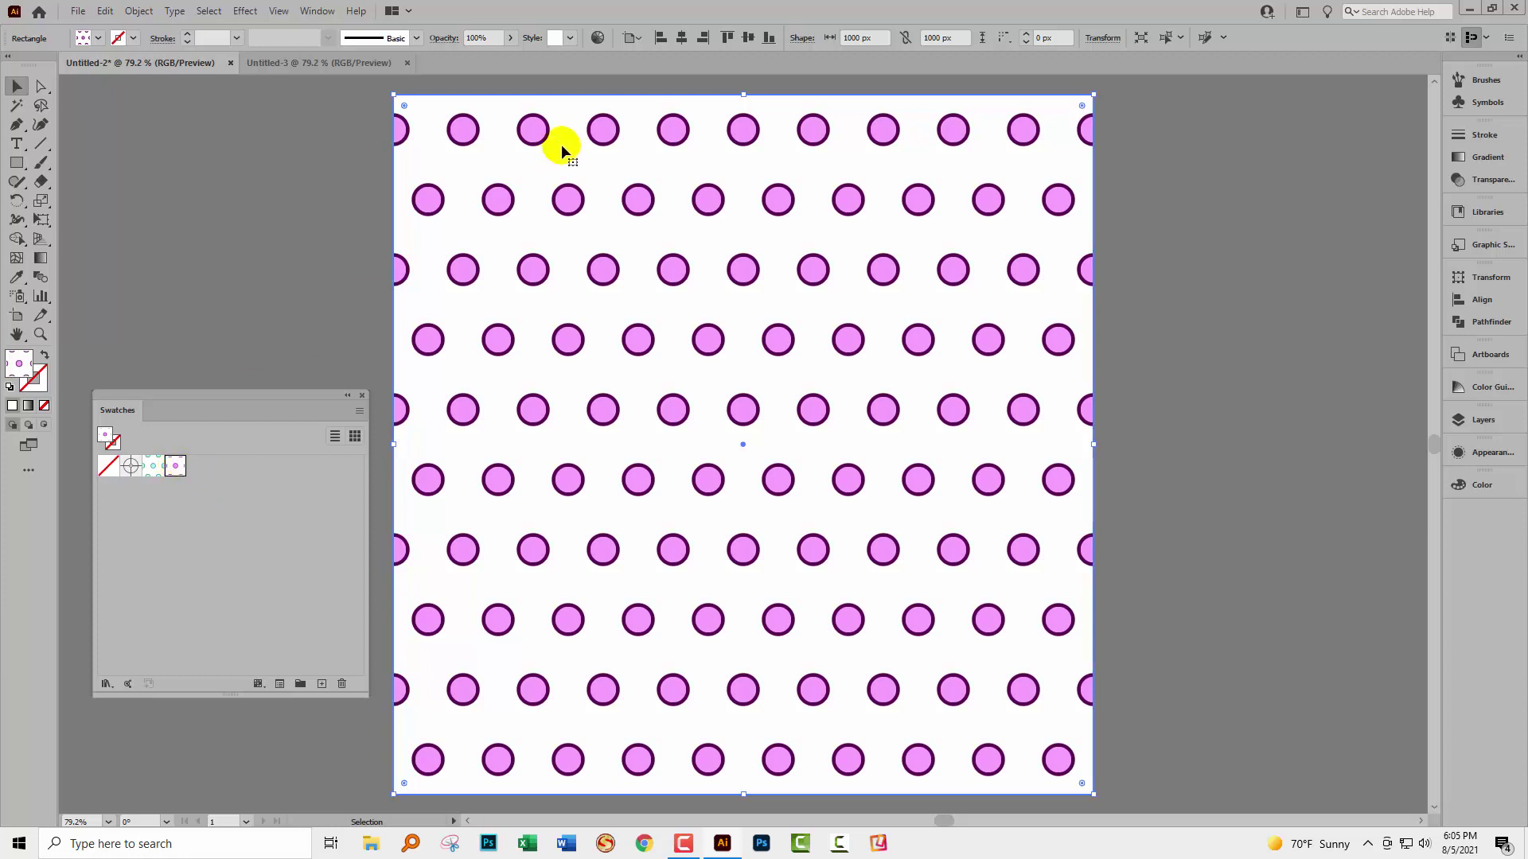
# Step: Bring up the pink pattern's advanced Recolor Artwork options and unlink the harmony colours
pyautogui.click(596, 39)
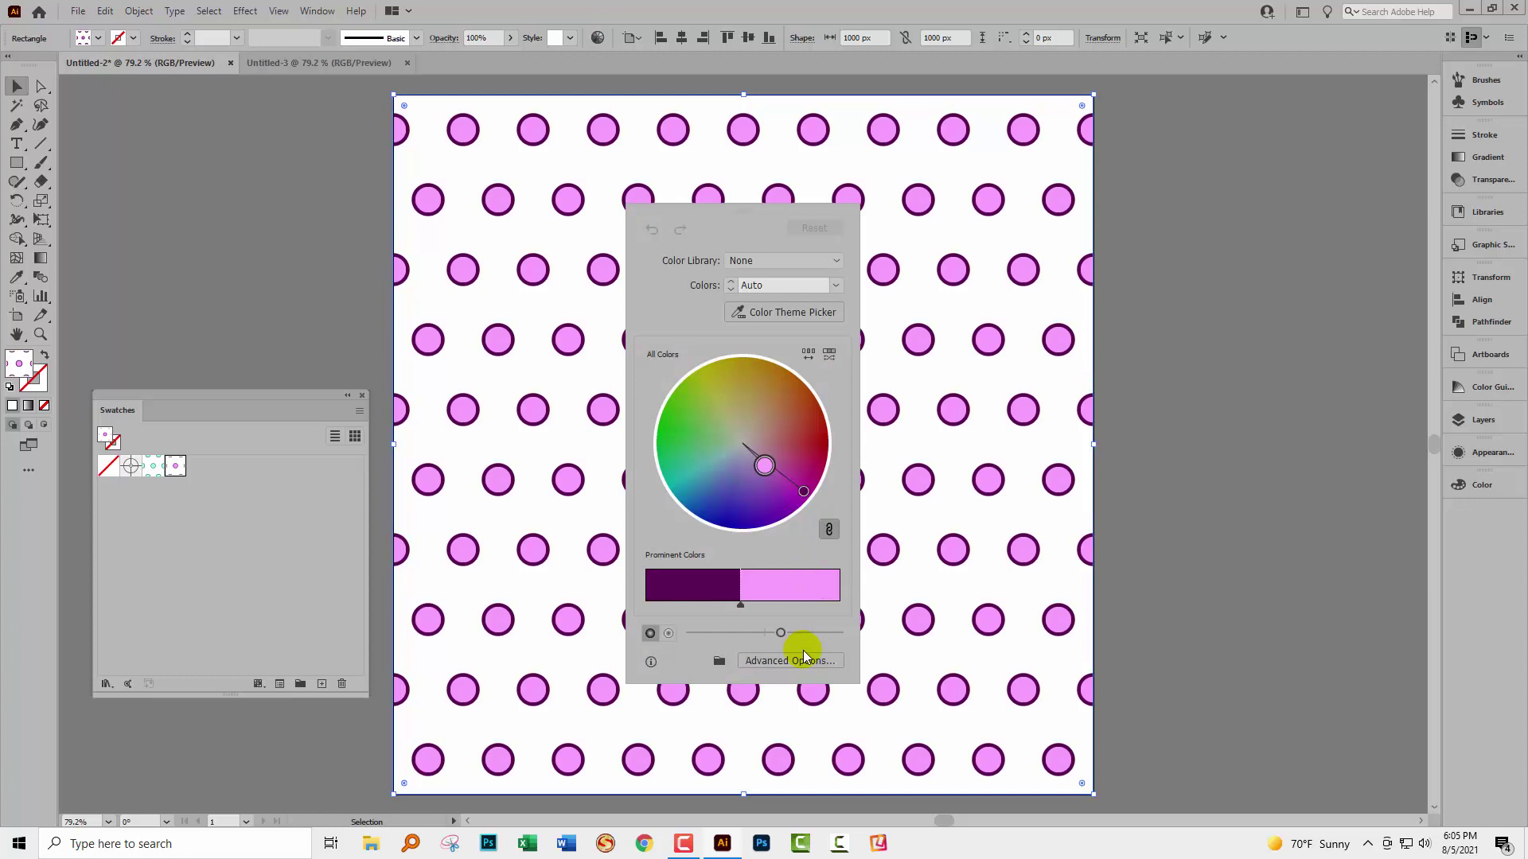
pyautogui.click(796, 661)
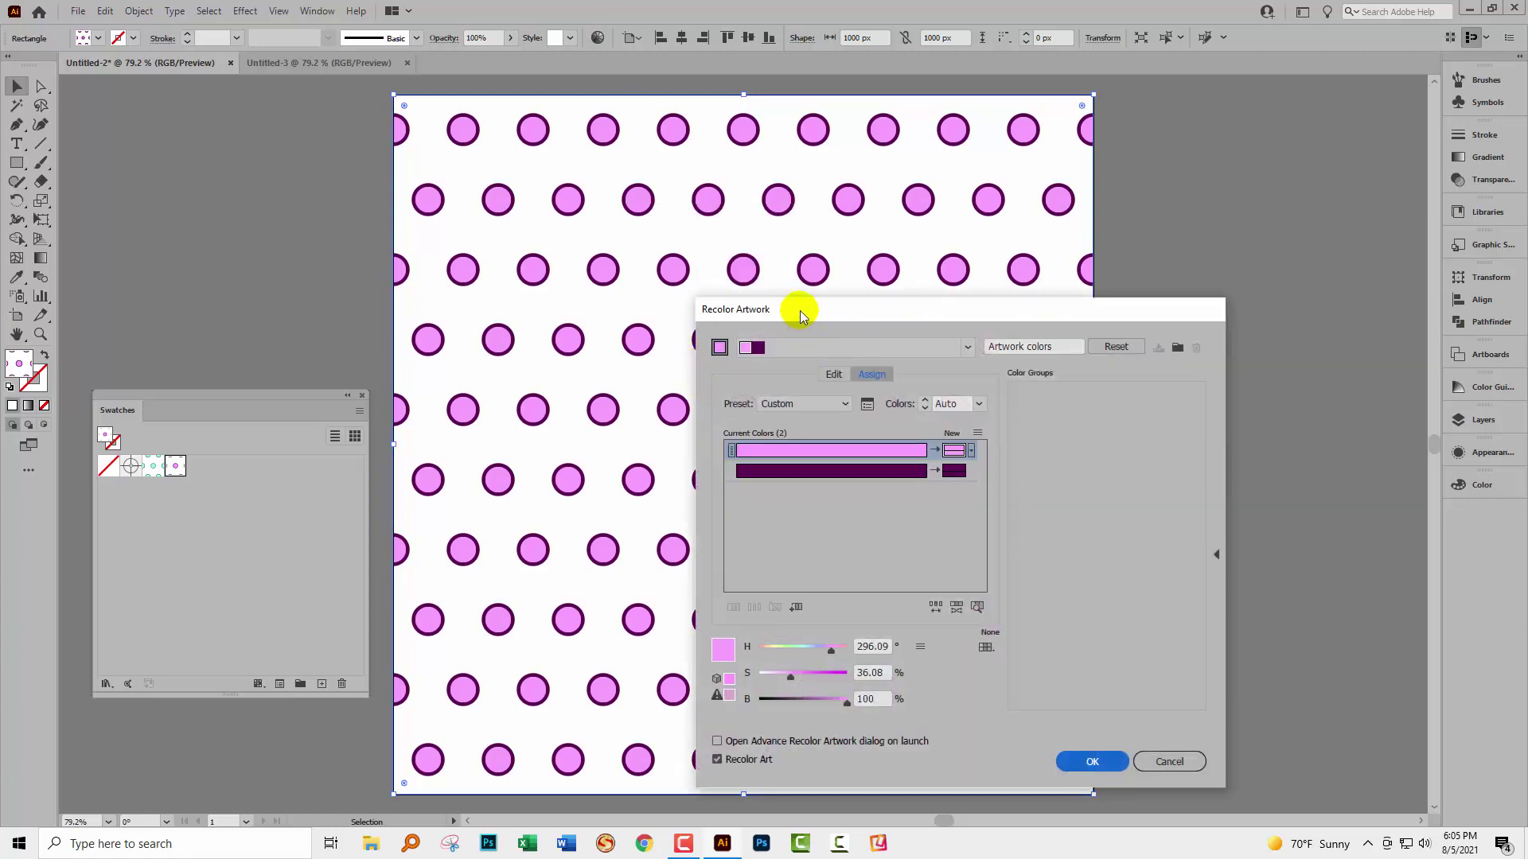
pyautogui.moveTo(800, 310); pyautogui.dragTo(923, 333)
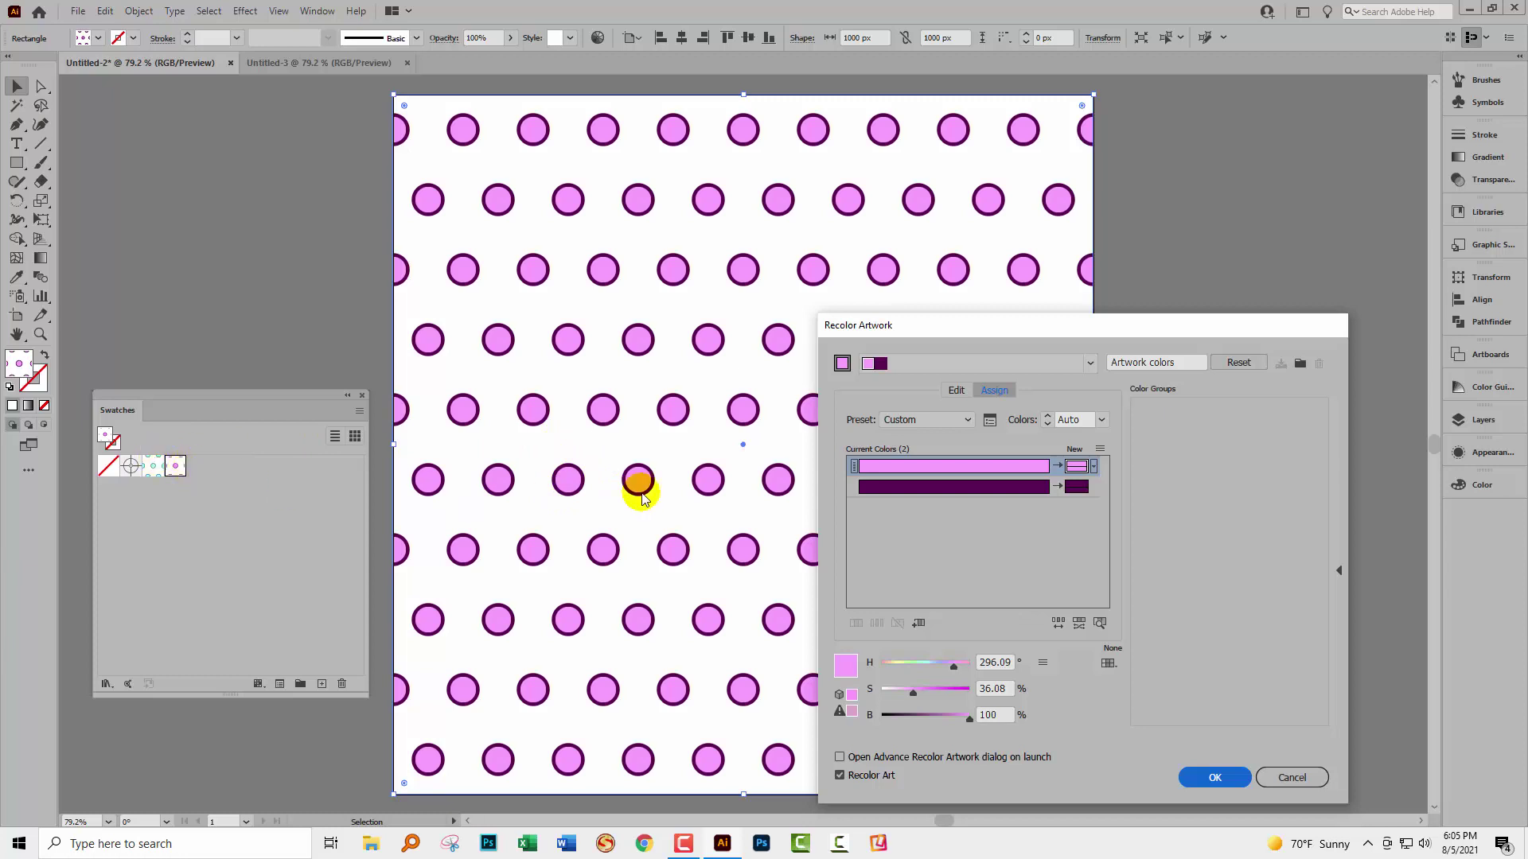
pyautogui.click(955, 391)
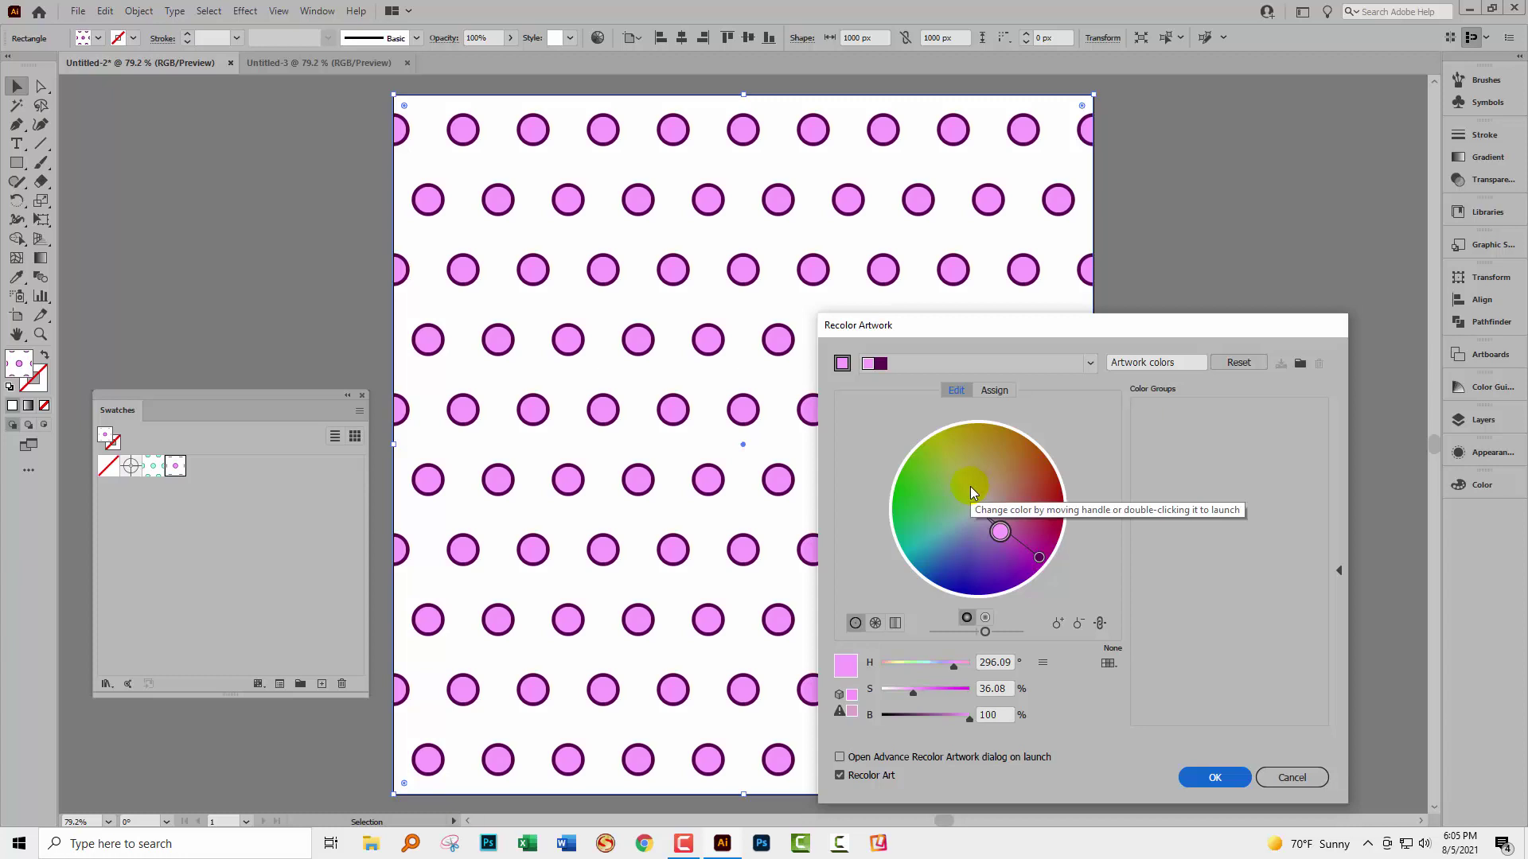
pyautogui.click(1100, 625)
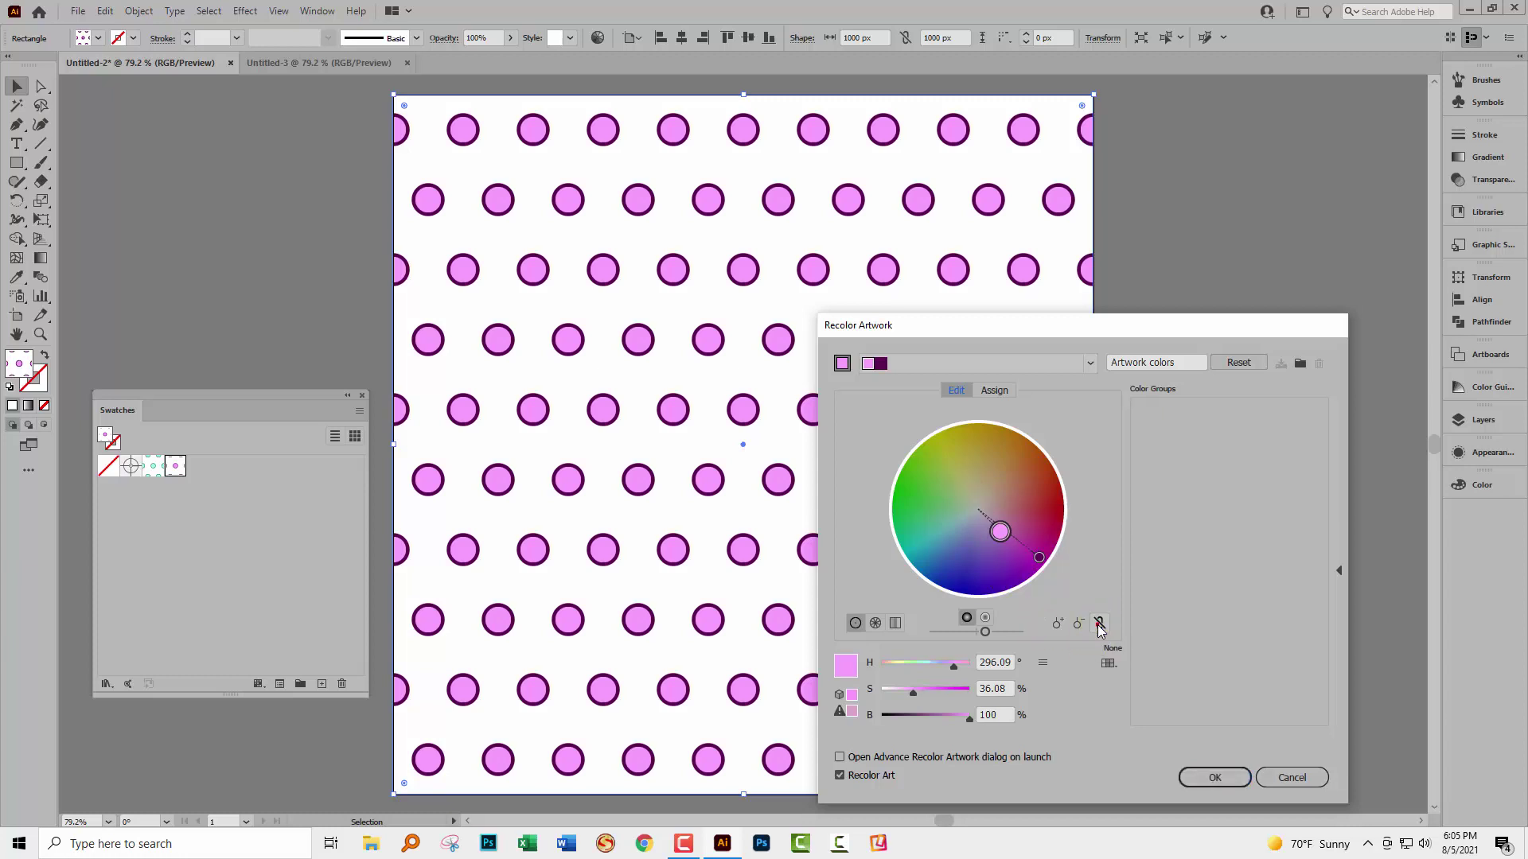
# Step: Make the dots light cyan and the outlines a brighter purple, then apply
pyautogui.moveTo(1000, 532); pyautogui.dragTo(953, 526)
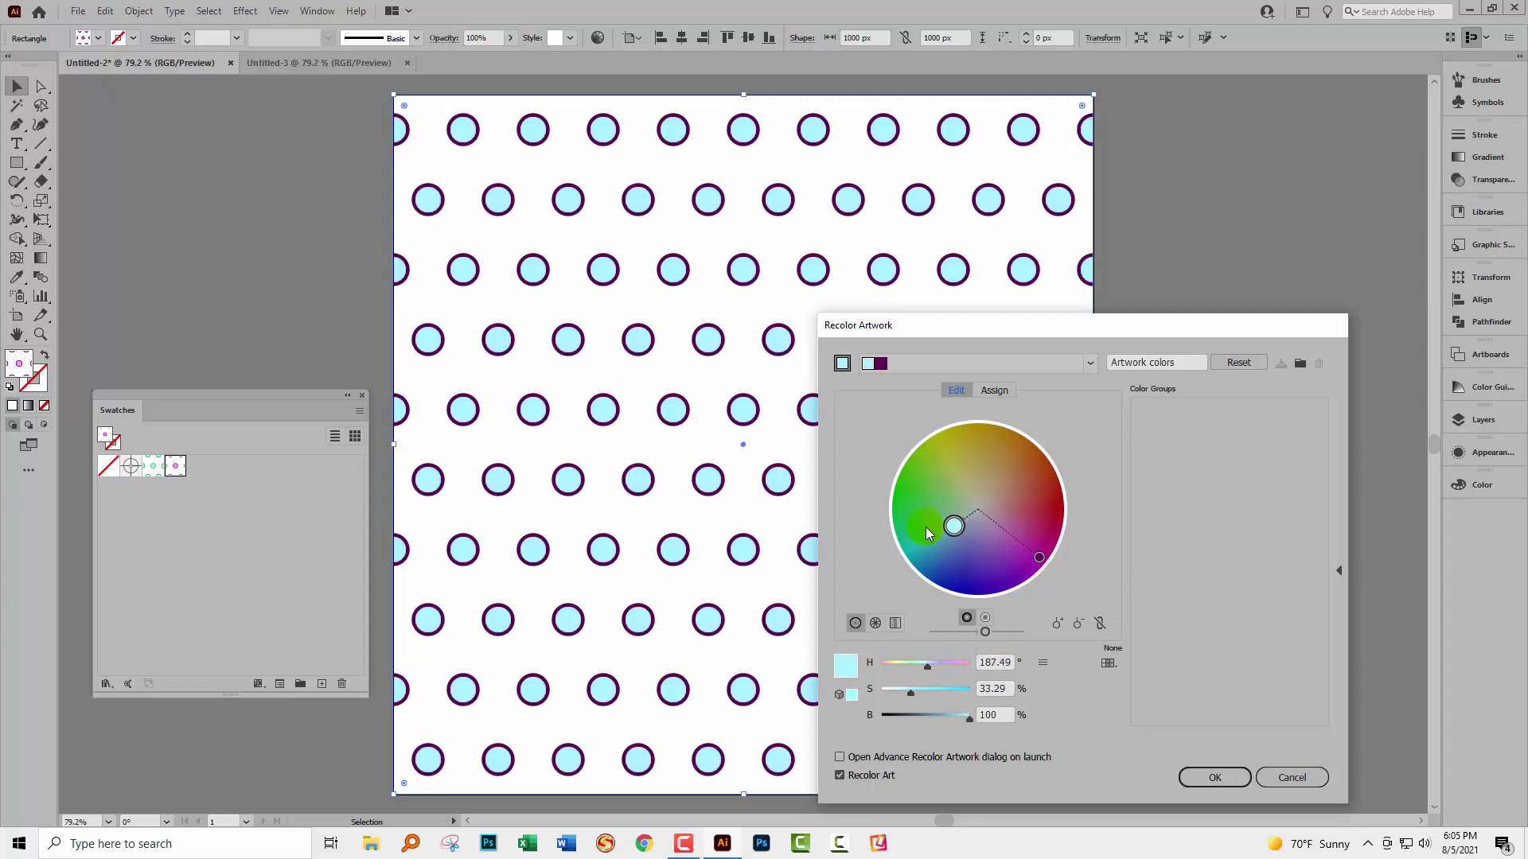
pyautogui.click(1036, 557)
pyautogui.moveTo(1036, 557)
pyautogui.mouseDown()
pyautogui.moveTo(992, 530)
pyautogui.moveTo(991, 548)
pyautogui.mouseUp()
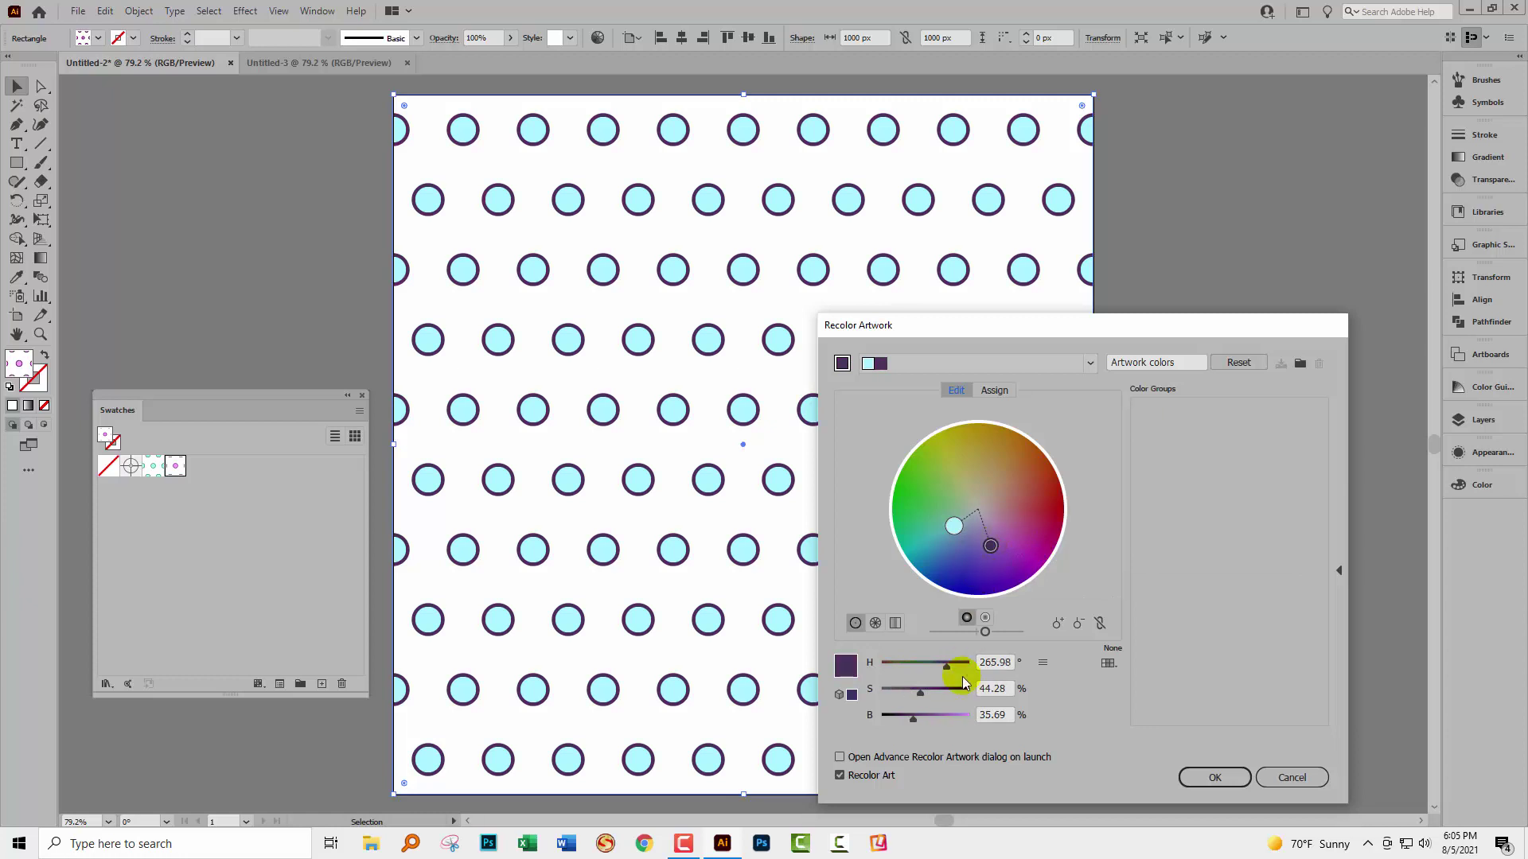
pyautogui.moveTo(914, 722)
pyautogui.mouseDown()
pyautogui.moveTo(944, 716)
pyautogui.moveTo(933, 695)
pyautogui.mouseUp()
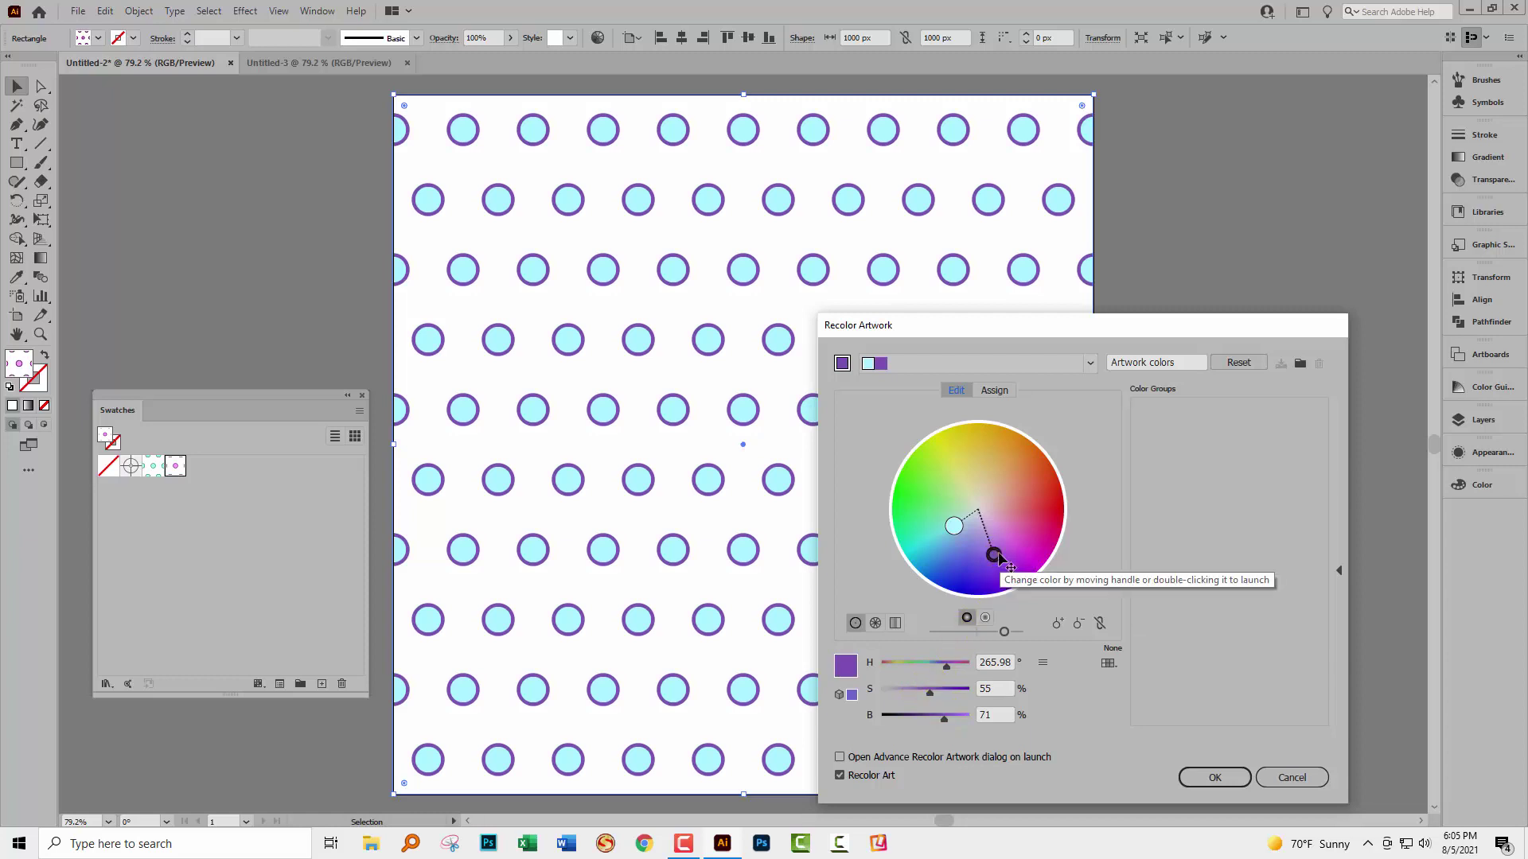
pyautogui.moveTo(993, 554); pyautogui.dragTo(1008, 549)
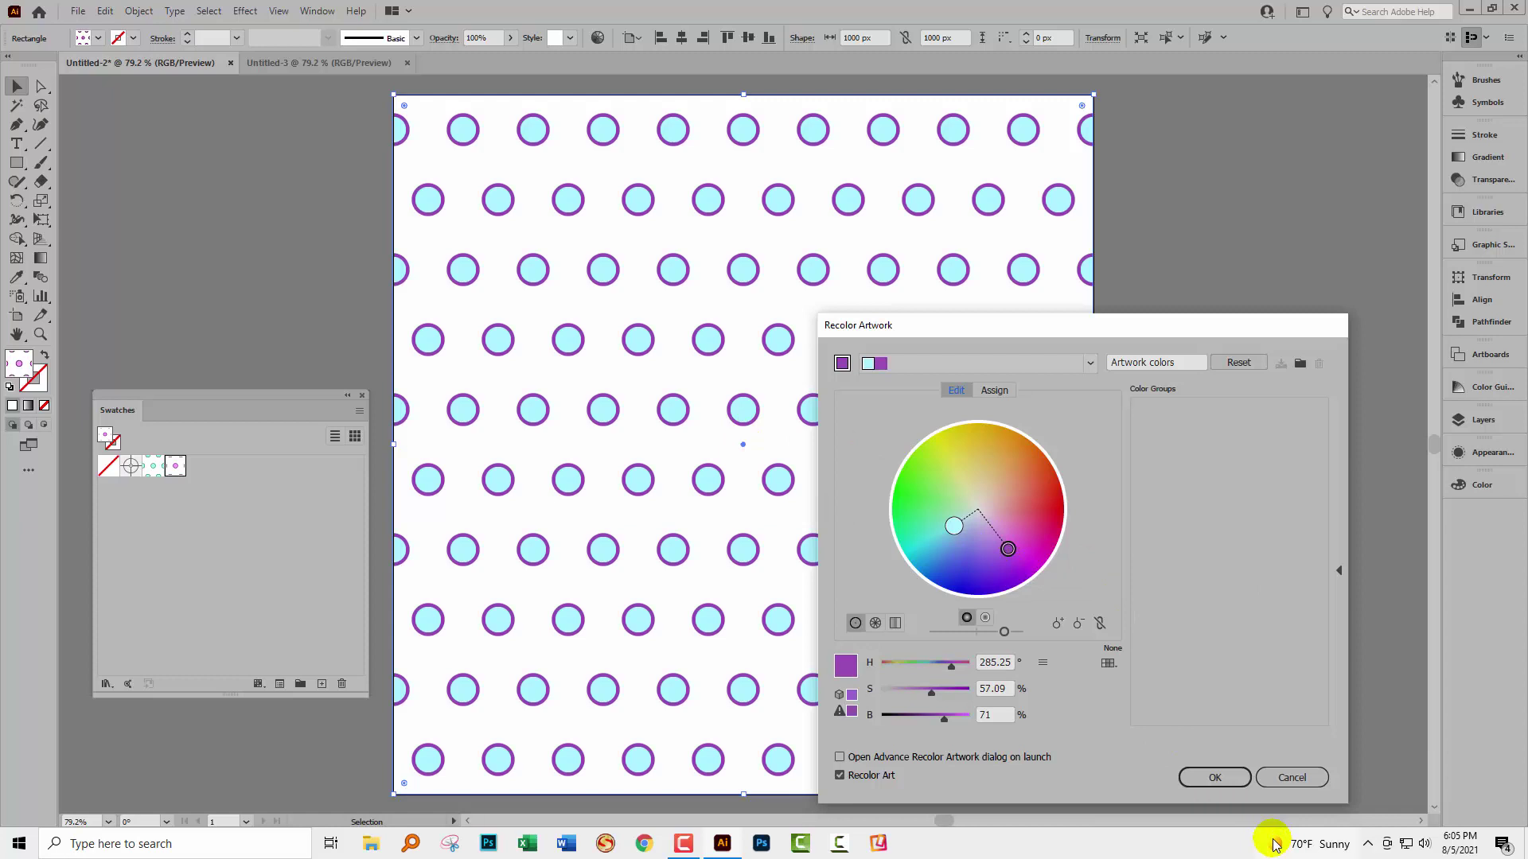
pyautogui.click(1225, 778)
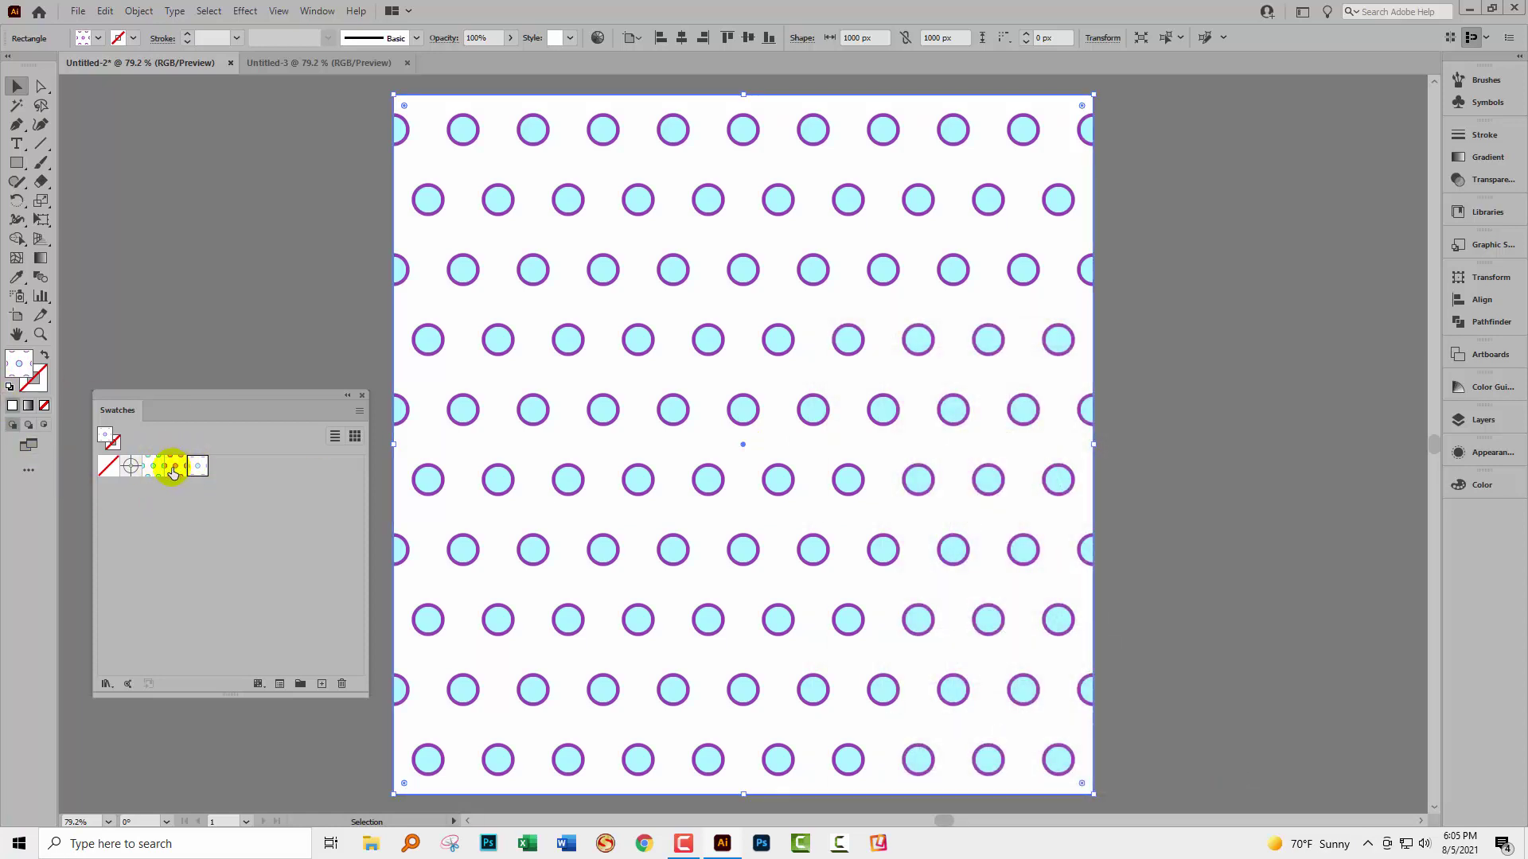
pyautogui.click(173, 469)
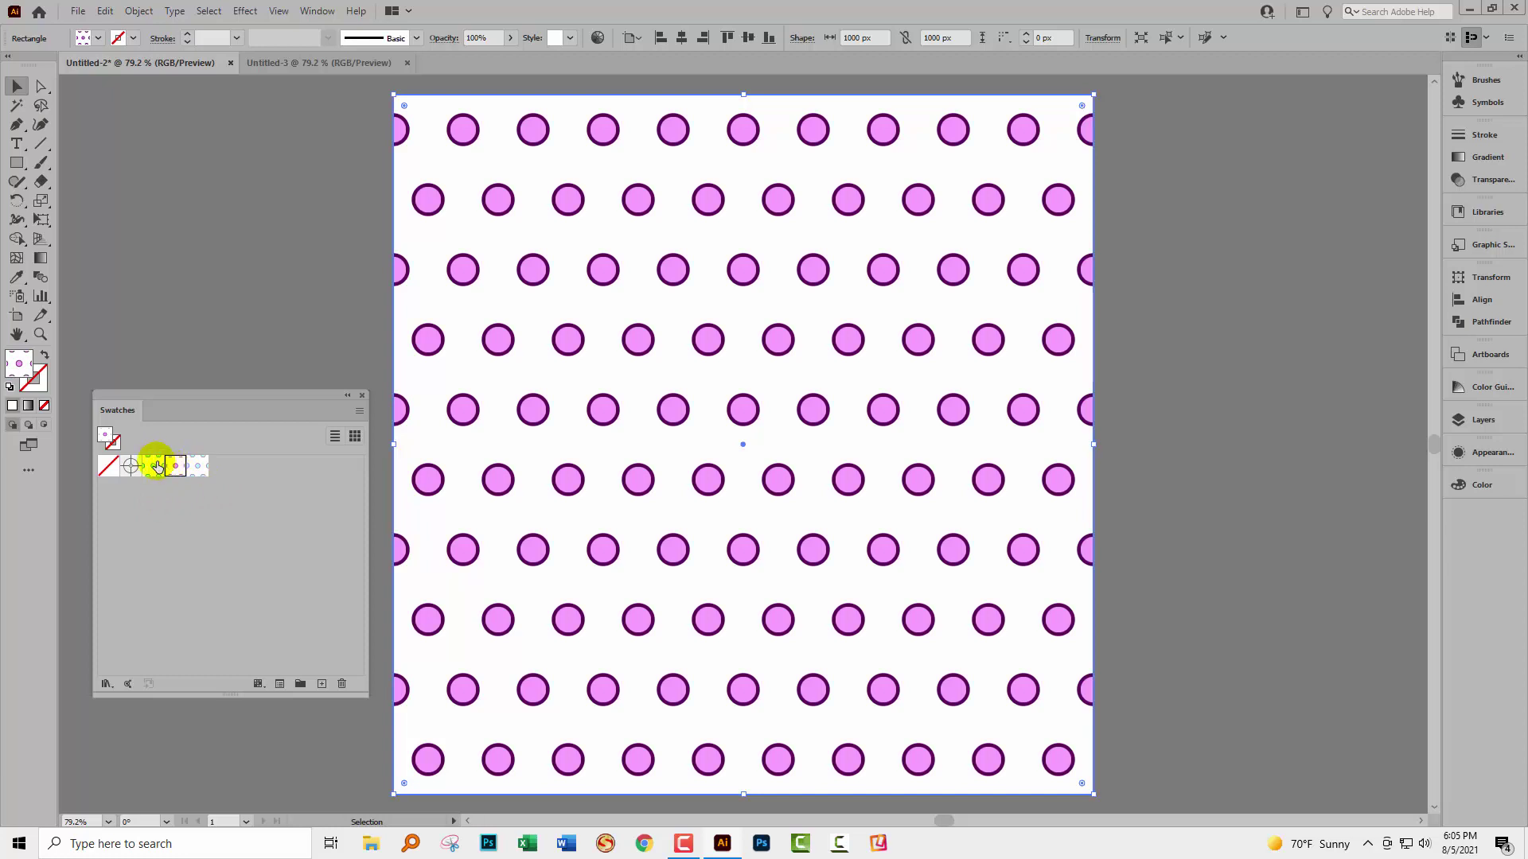
pyautogui.click(156, 468)
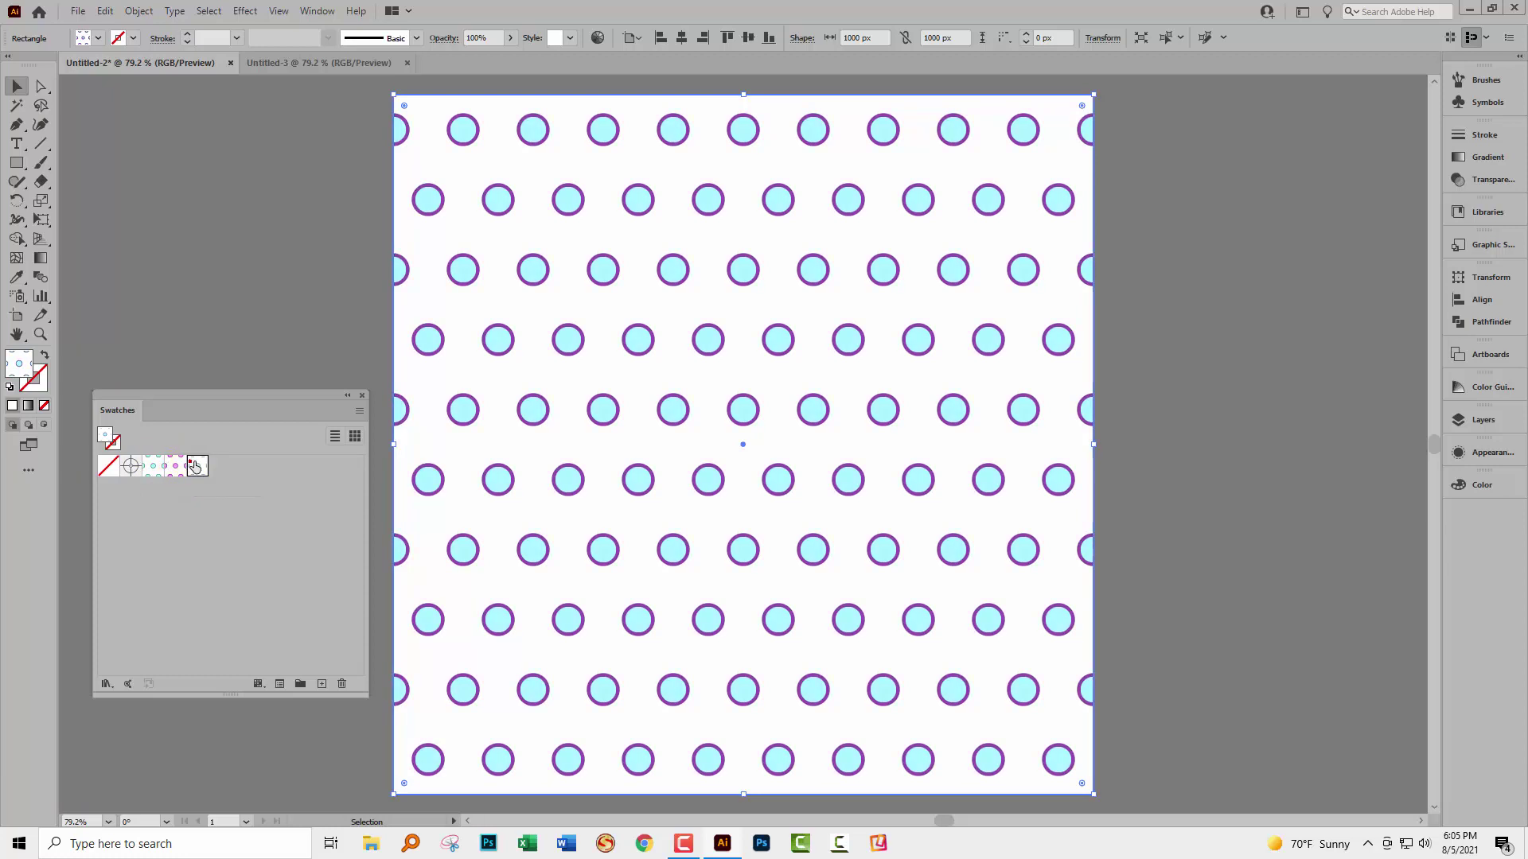
pyautogui.moveTo(194, 467); pyautogui.dragTo(442, 498)
# Step: Move the Swatches panel higher and choose Save Swatch Library as AI from its menu
pyautogui.click(358, 411)
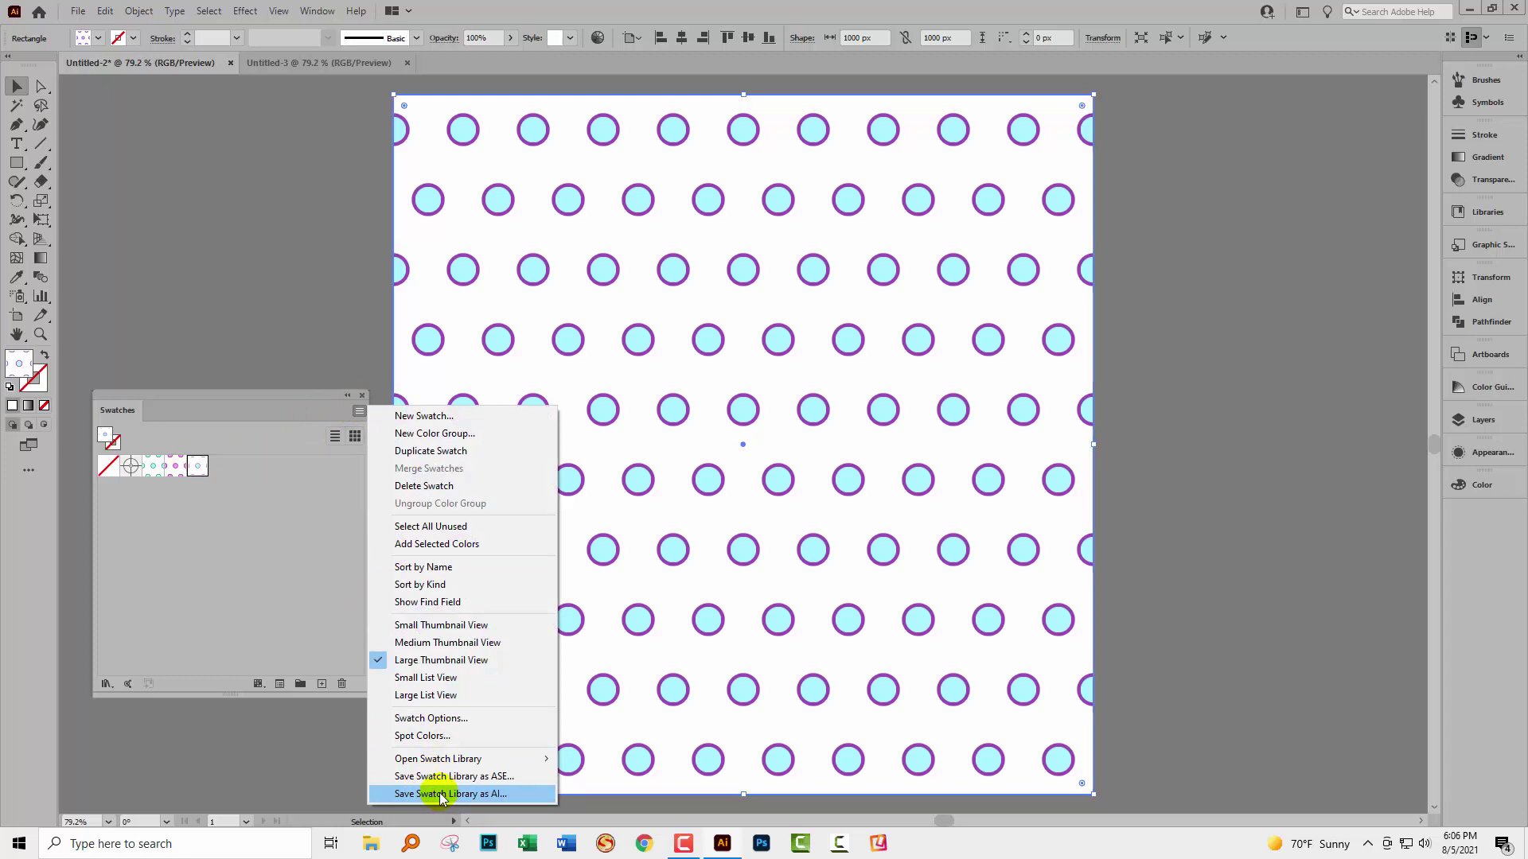
pyautogui.click(250, 388)
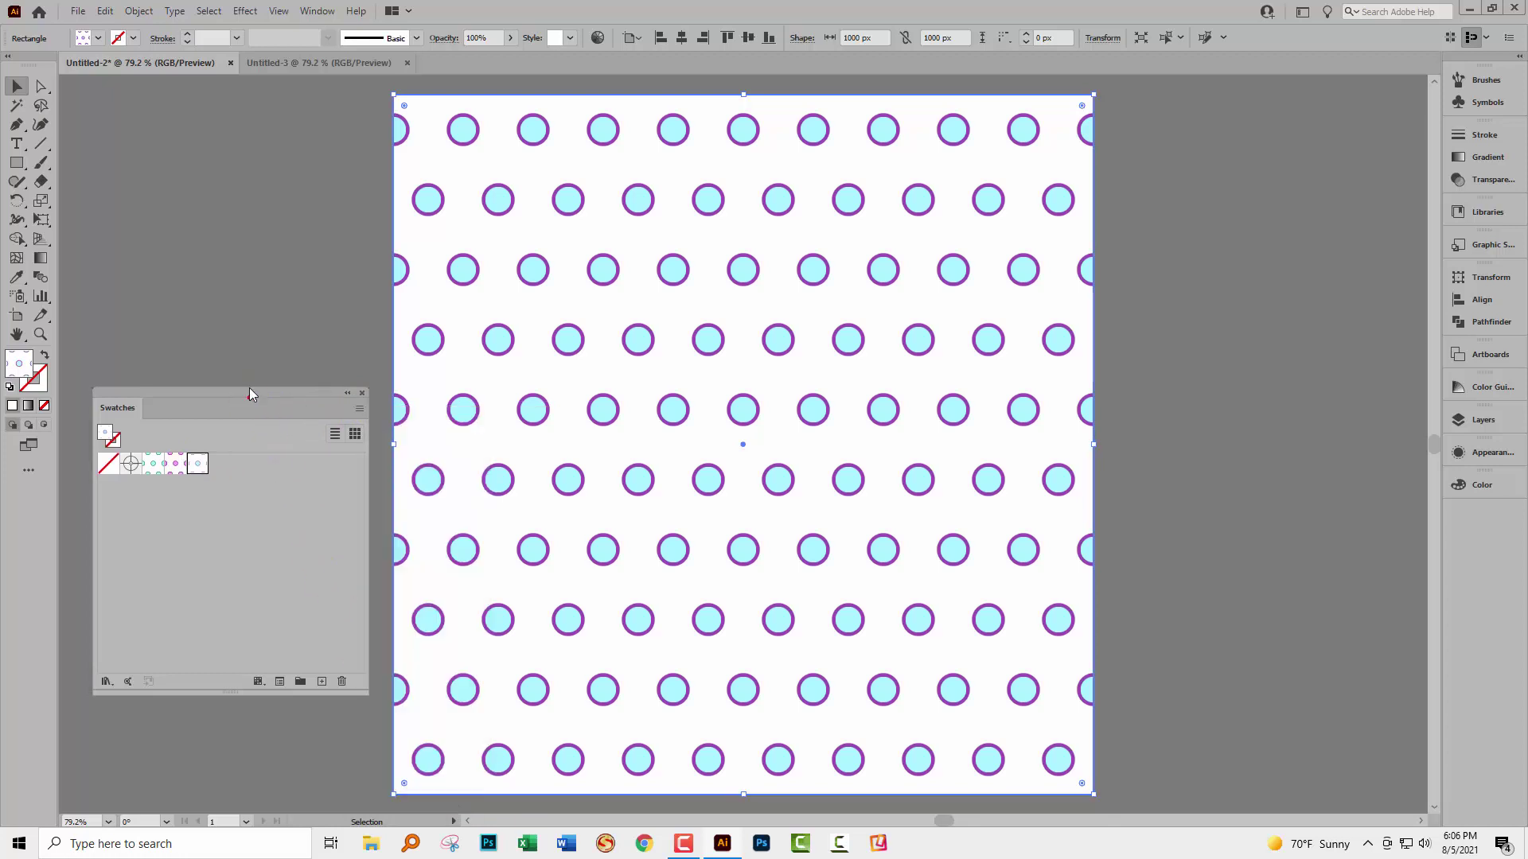
pyautogui.moveTo(250, 390); pyautogui.dragTo(320, 189)
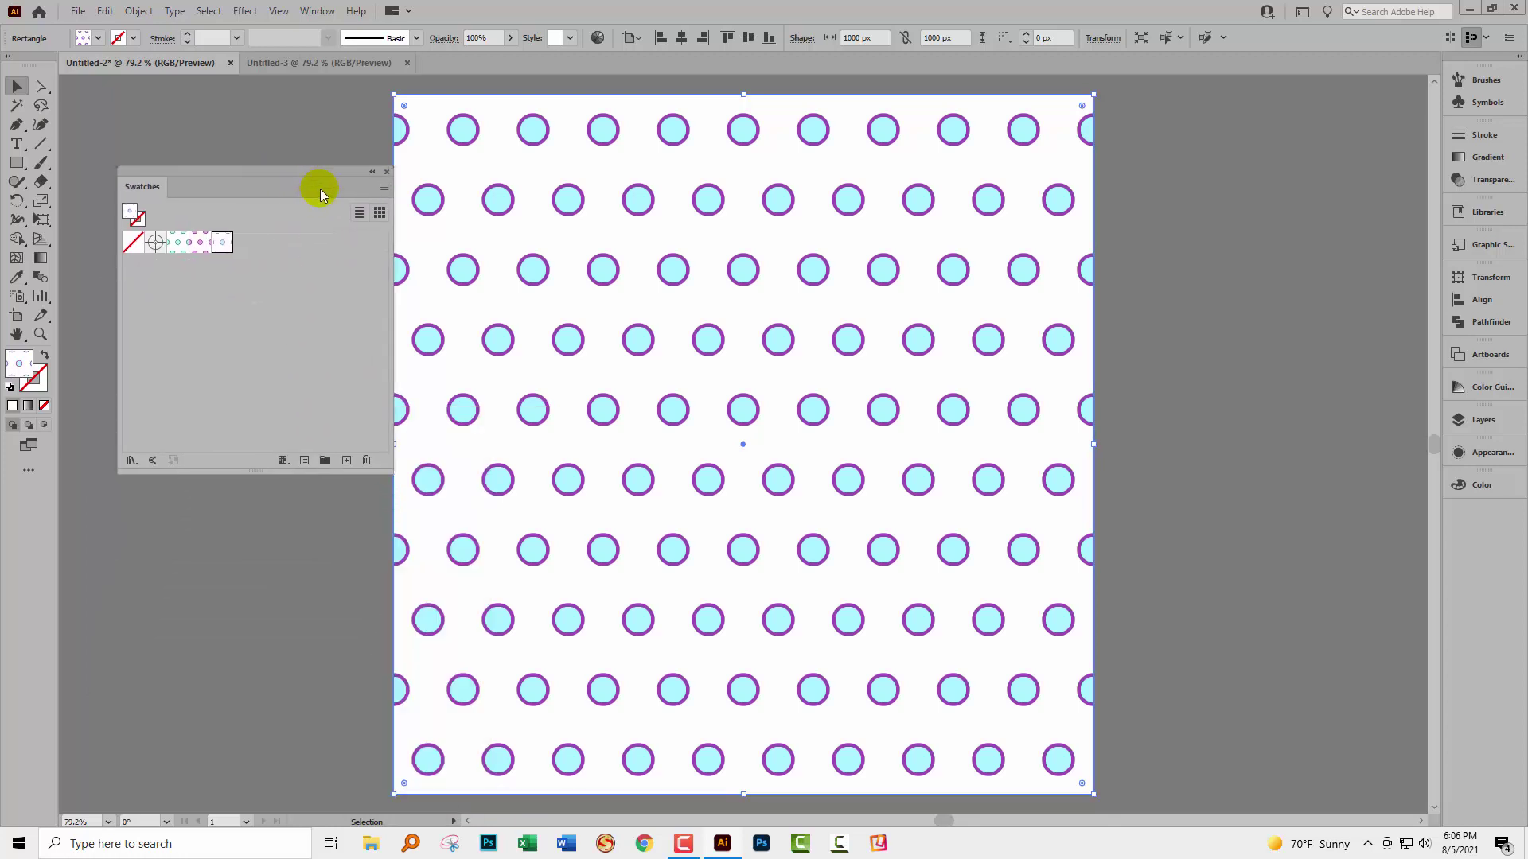
pyautogui.click(385, 188)
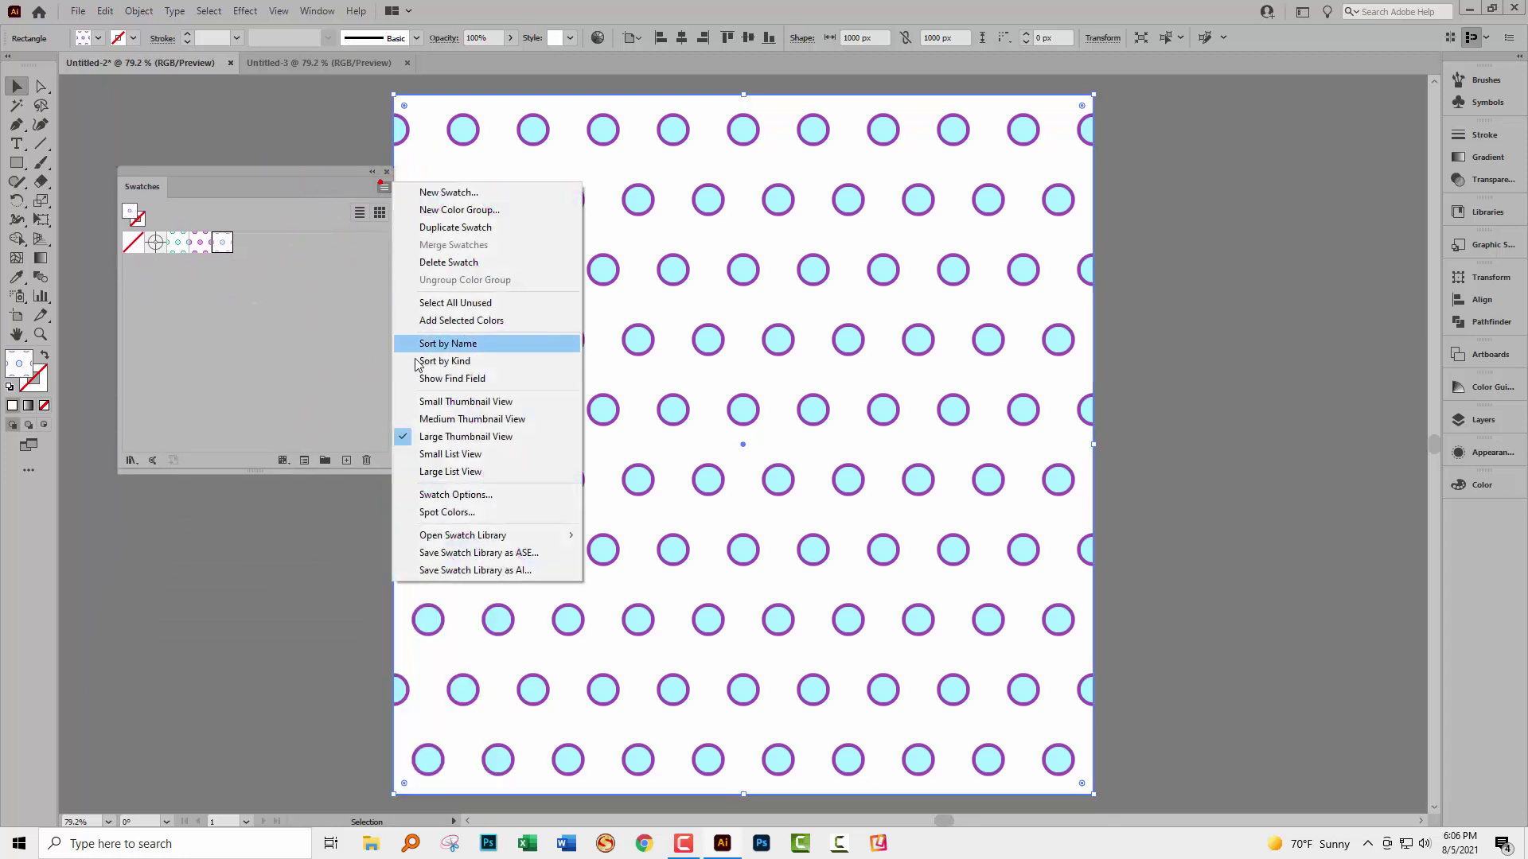
pyautogui.click(498, 571)
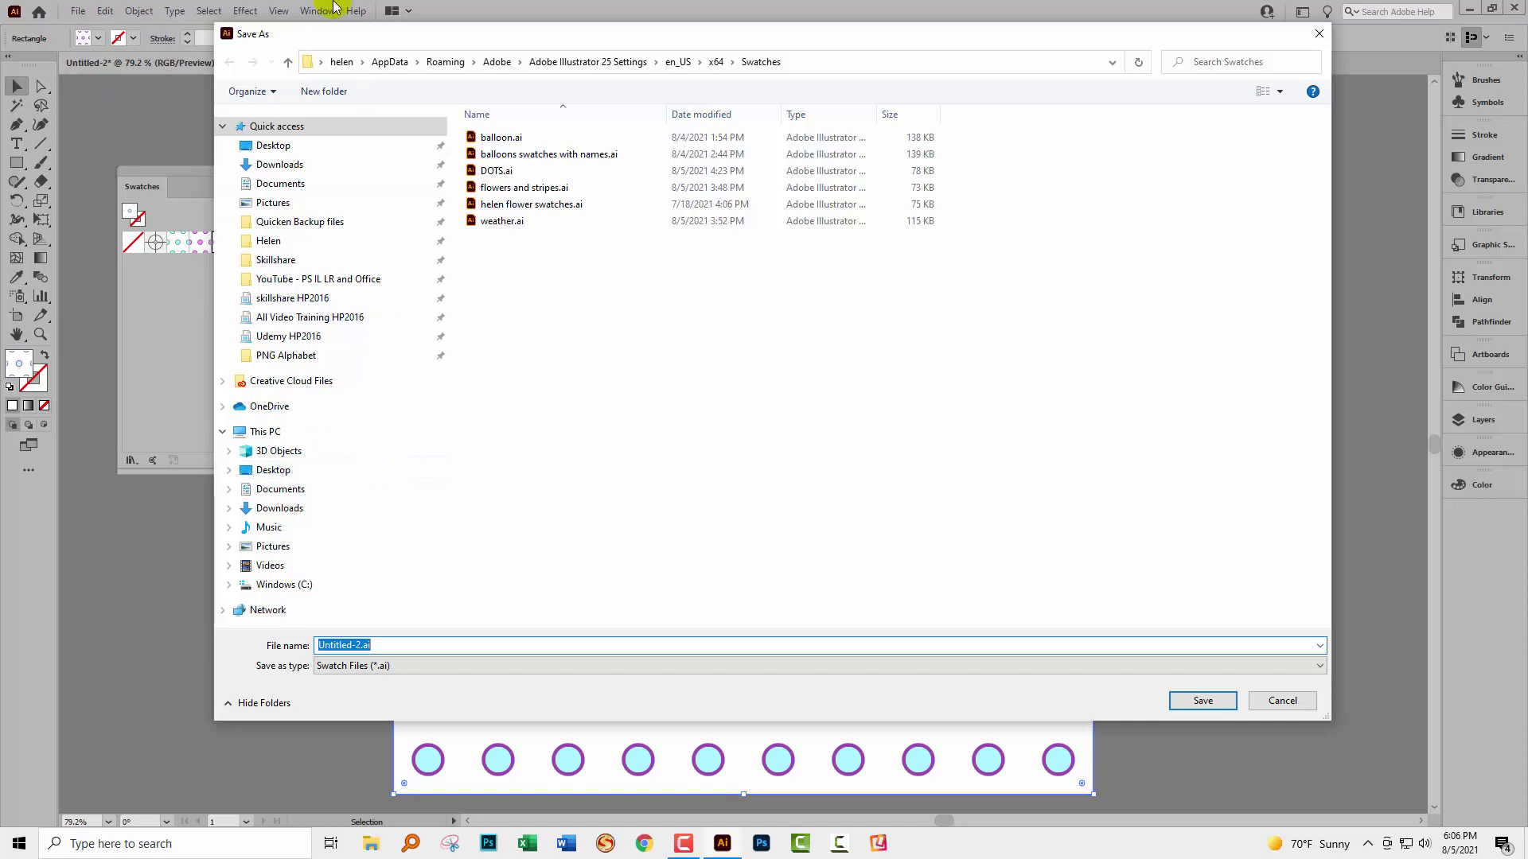
# Step: Name the swatch library THREE DOTS and save it in the Swatches folder
pyautogui.moveTo(323, 41); pyautogui.dragTo(249, 111)
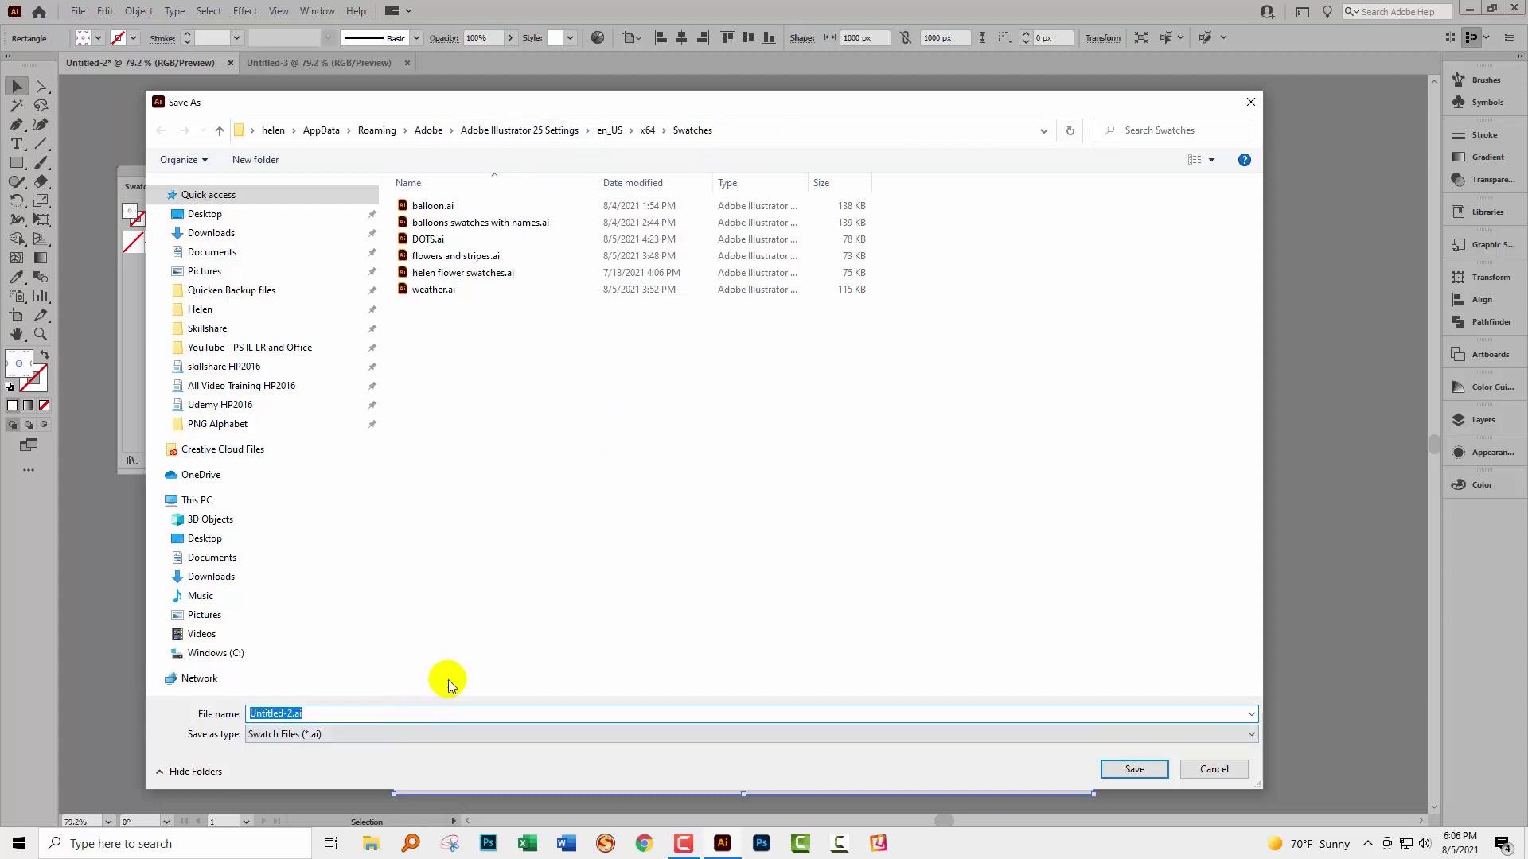
pyautogui.write('THREE DOTS')
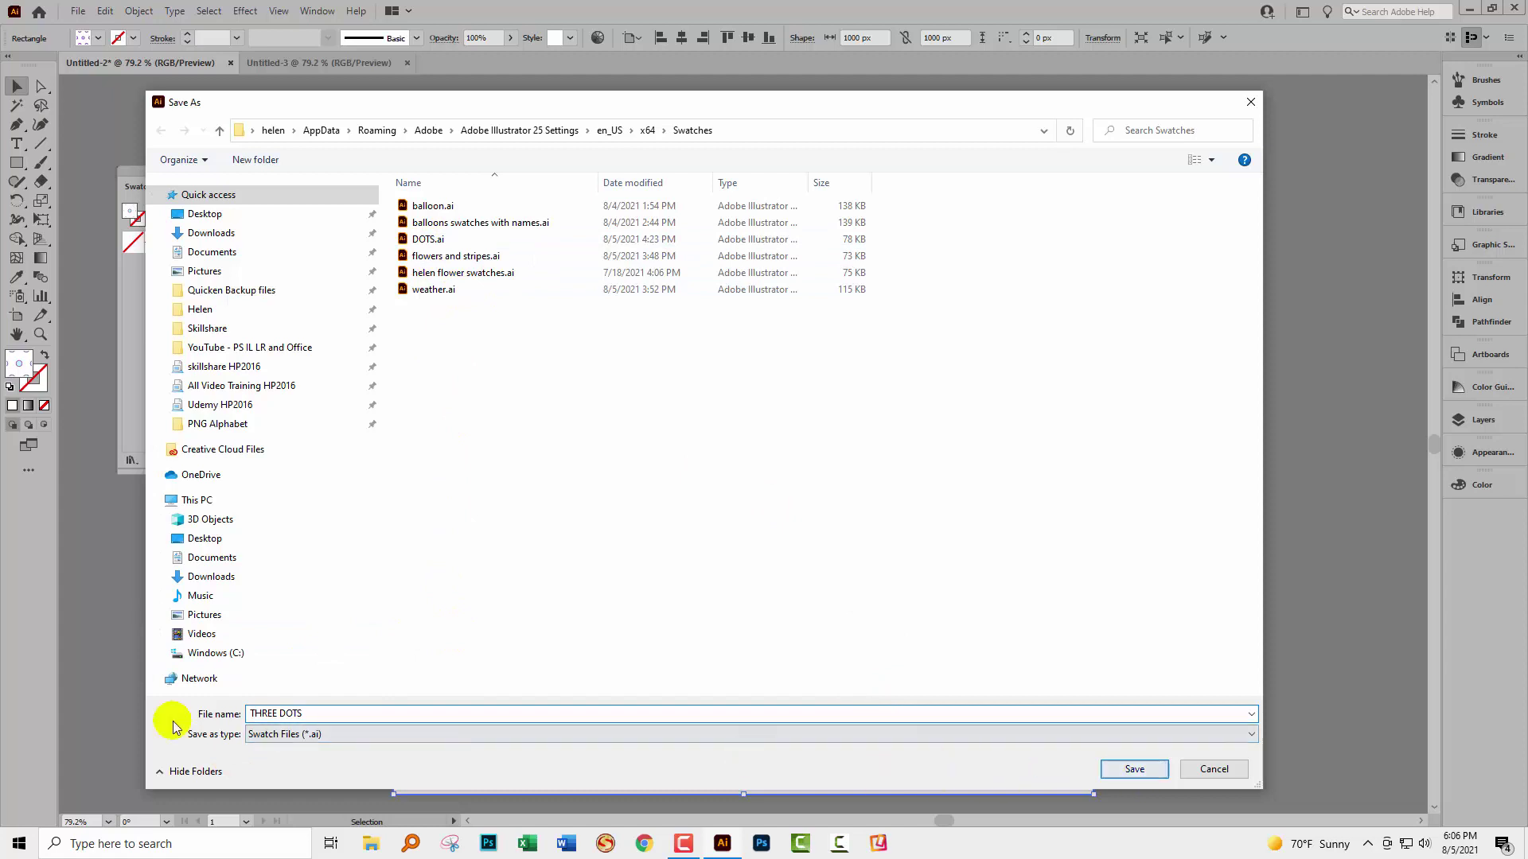
pyautogui.click(1135, 768)
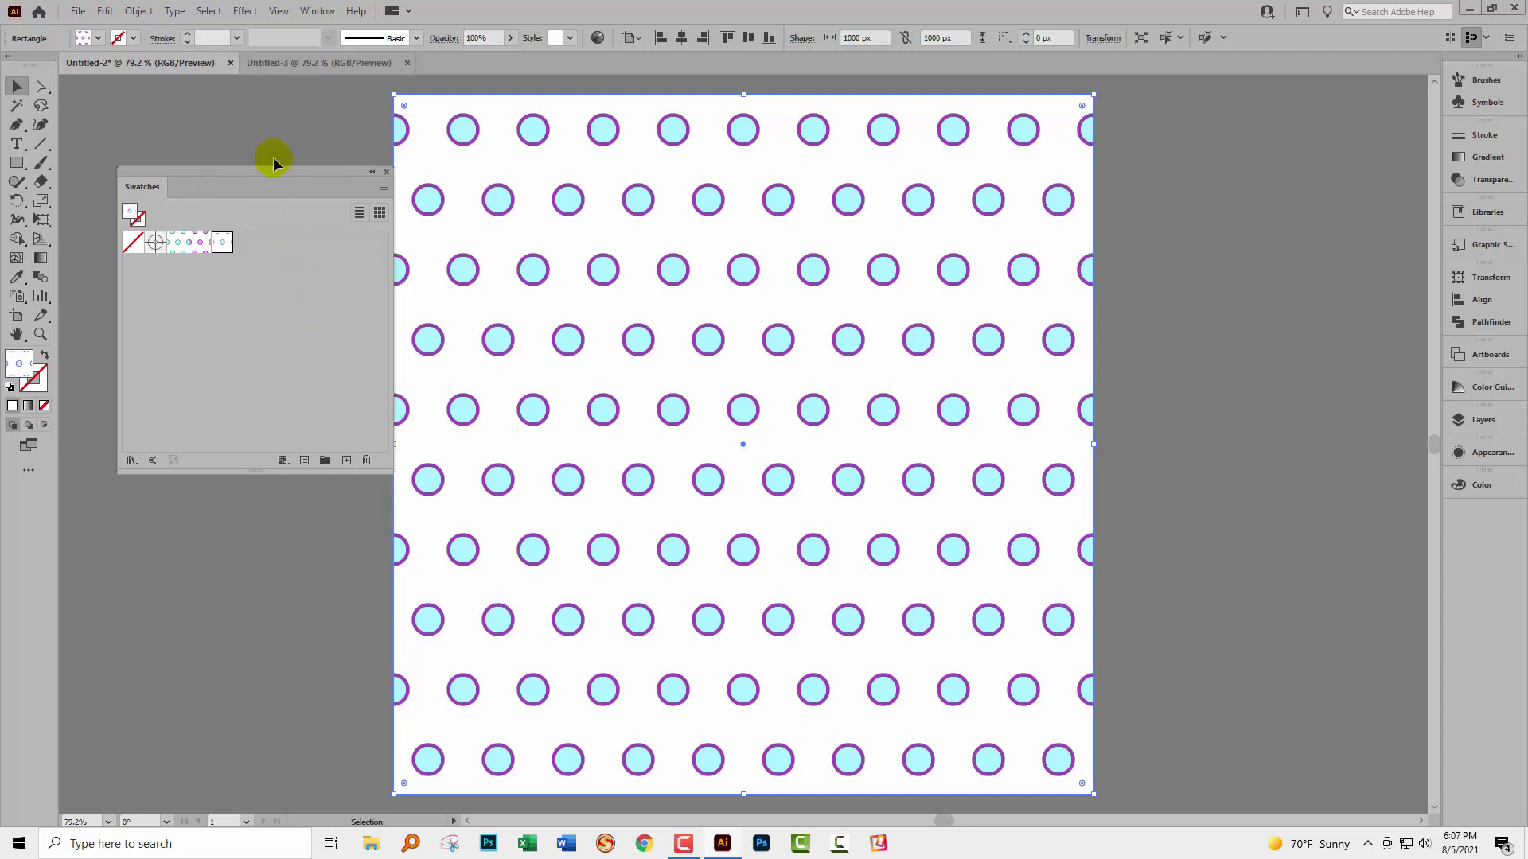
# Step: Drag the Swatches panel out over the dot-pattern canvas
pyautogui.moveTo(257, 173); pyautogui.dragTo(414, 214)
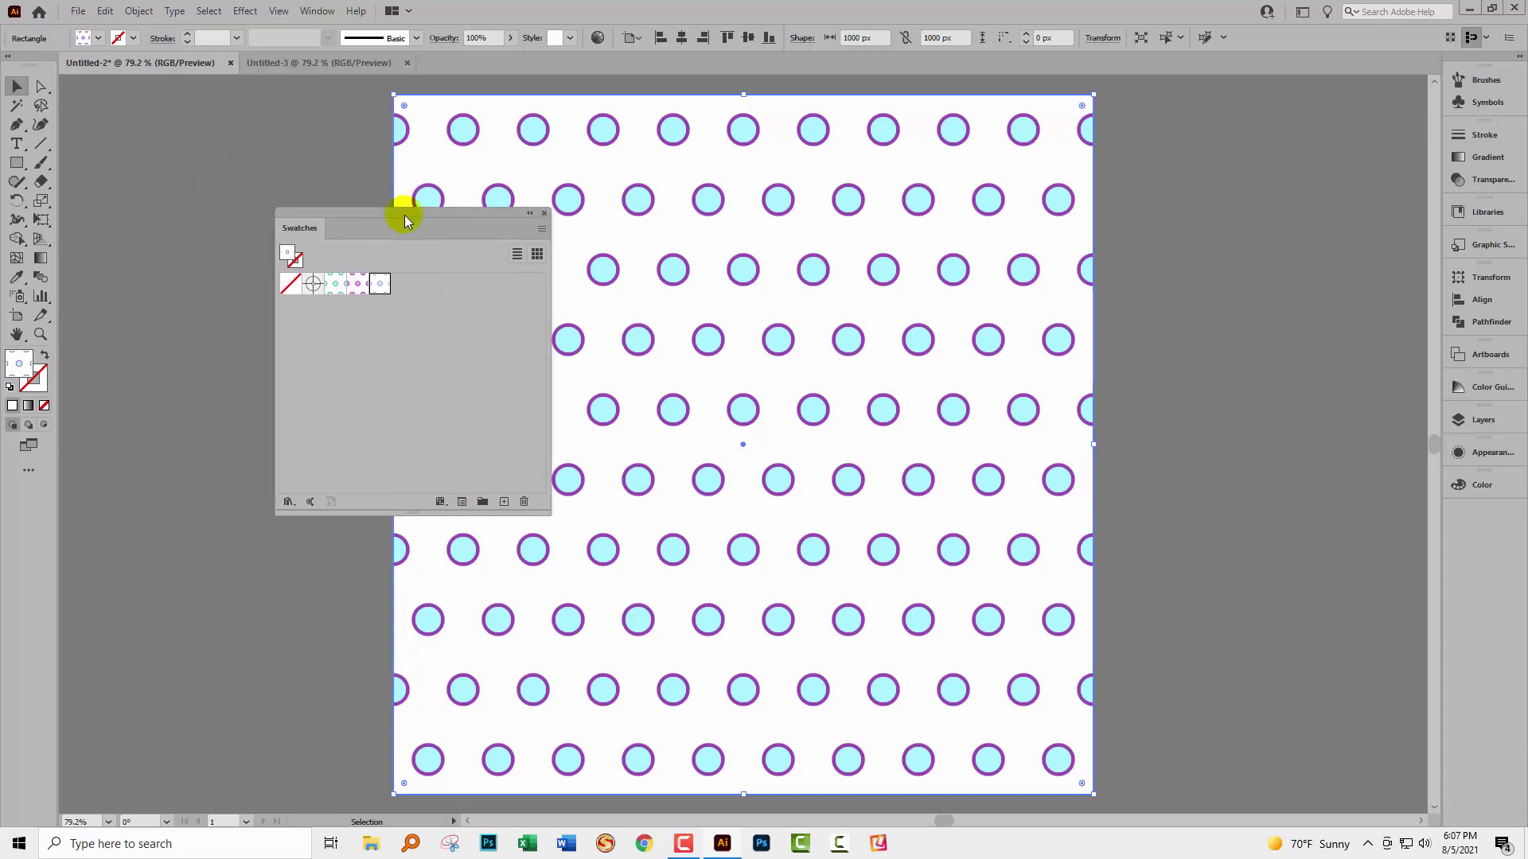
# Step: Save the swatches as an AI swatch library named THREE DOTS on the Desktop
pyautogui.click(542, 230)
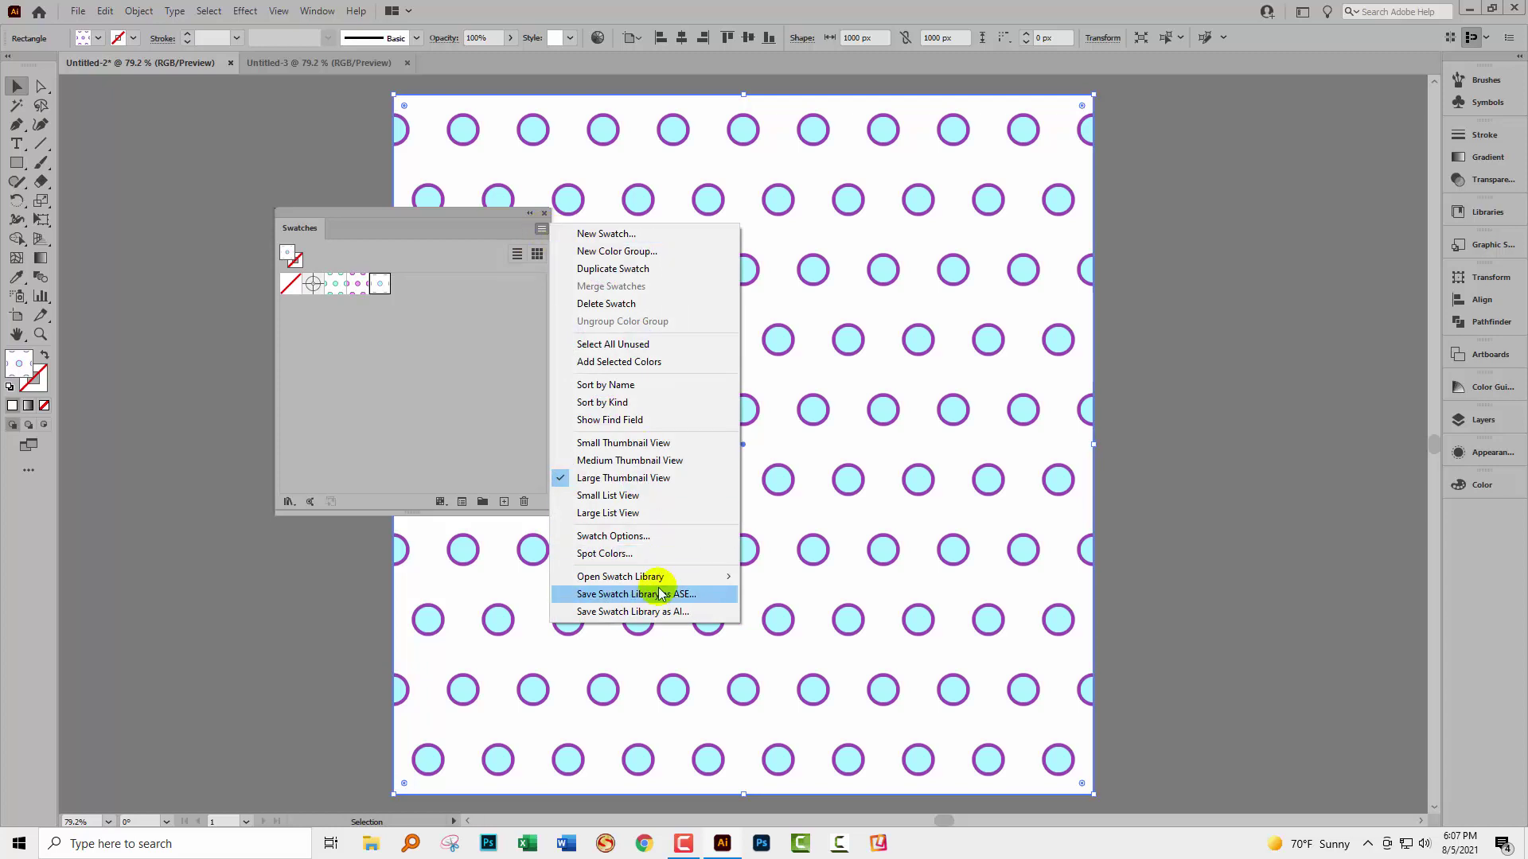
pyautogui.click(651, 612)
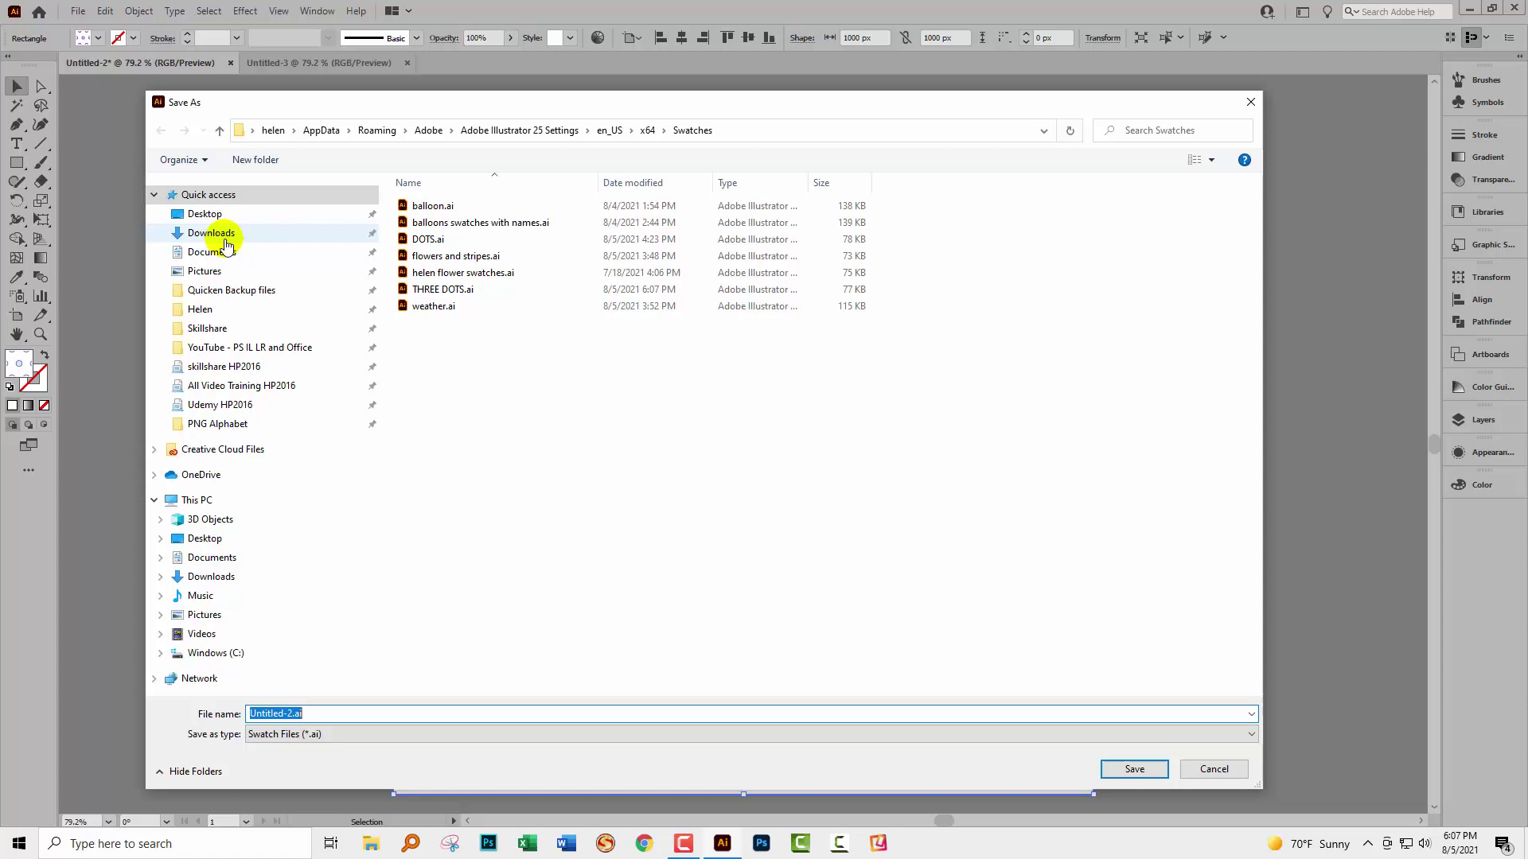
pyautogui.click(205, 214)
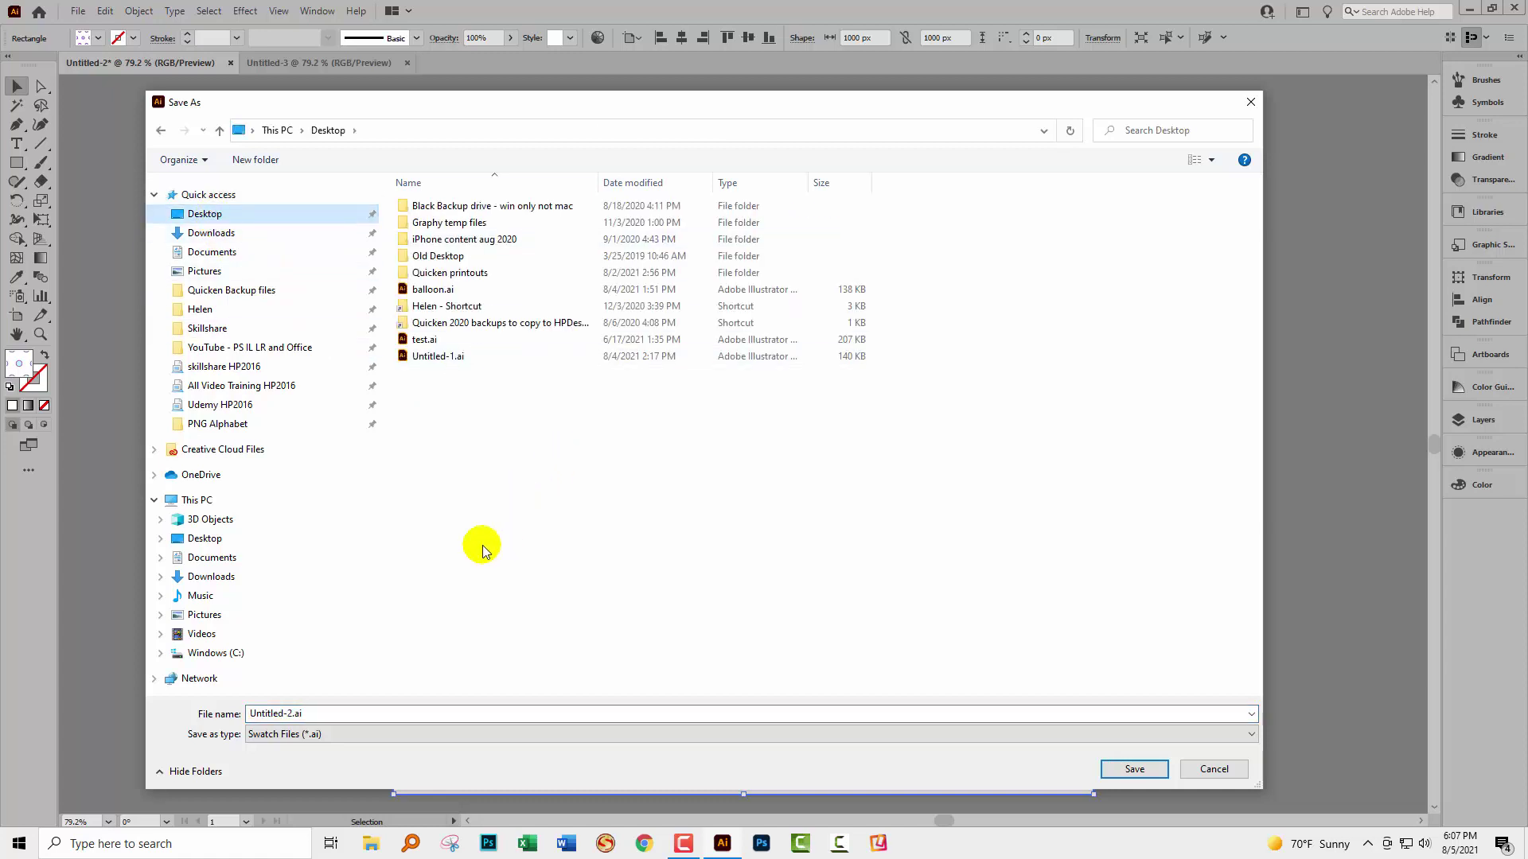
pyautogui.click(343, 712)
pyautogui.doubleClick(343, 712)
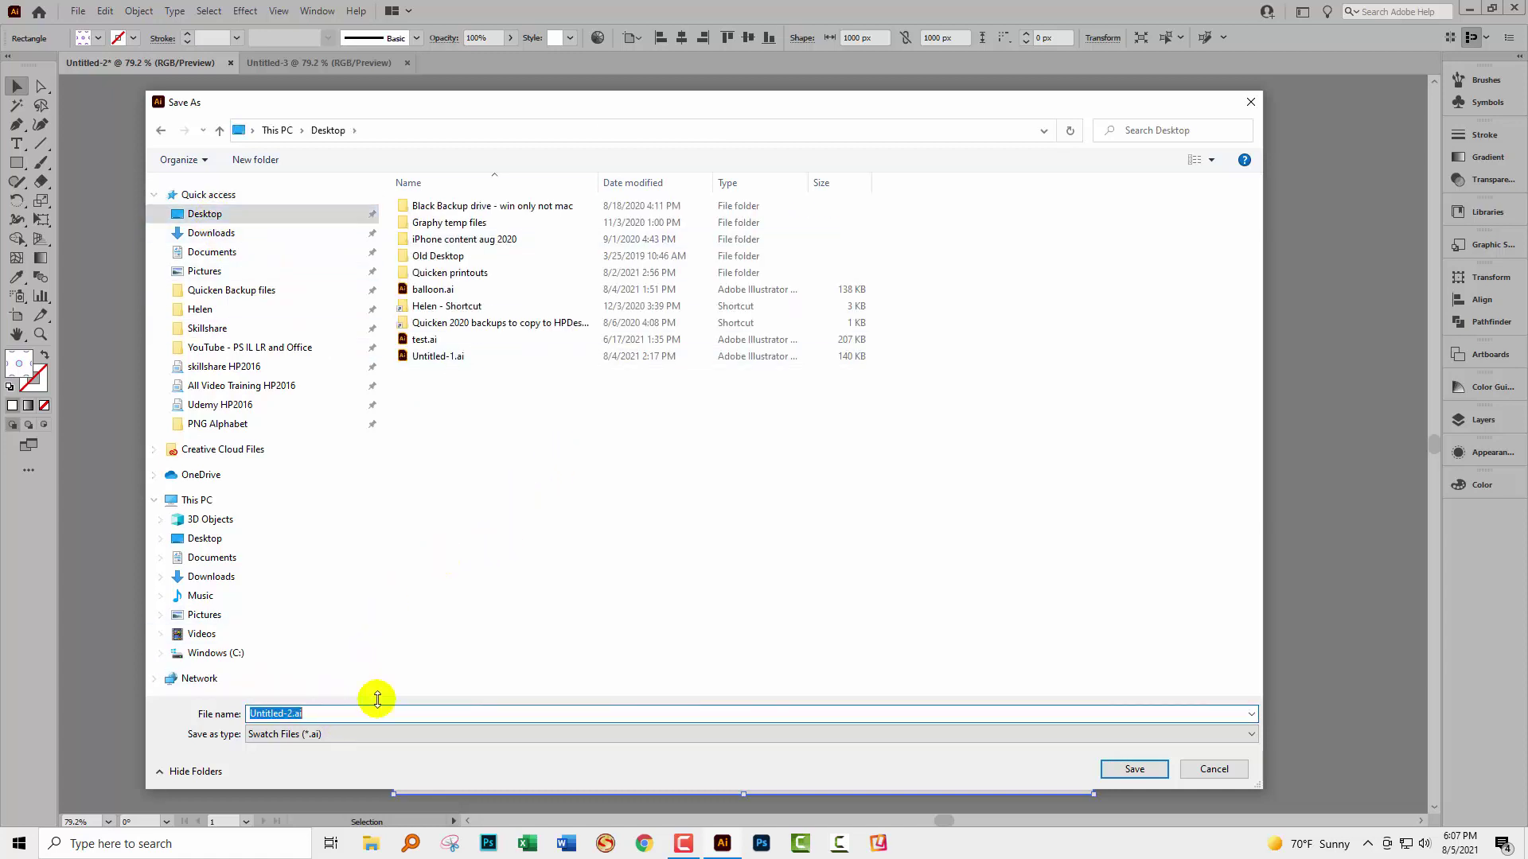
pyautogui.write('THREE ')
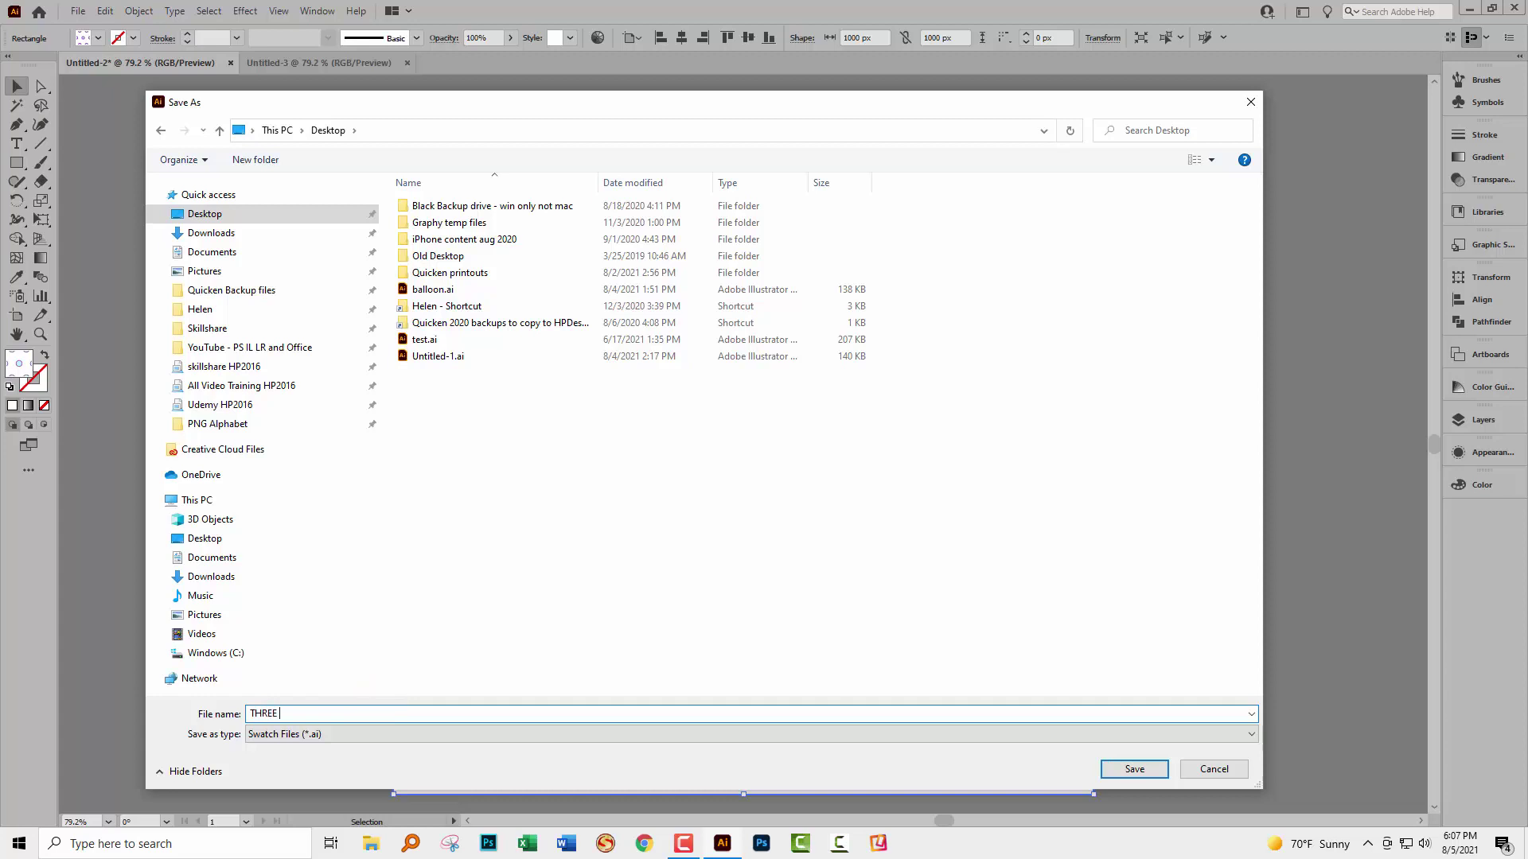
pyautogui.write('DOTS')
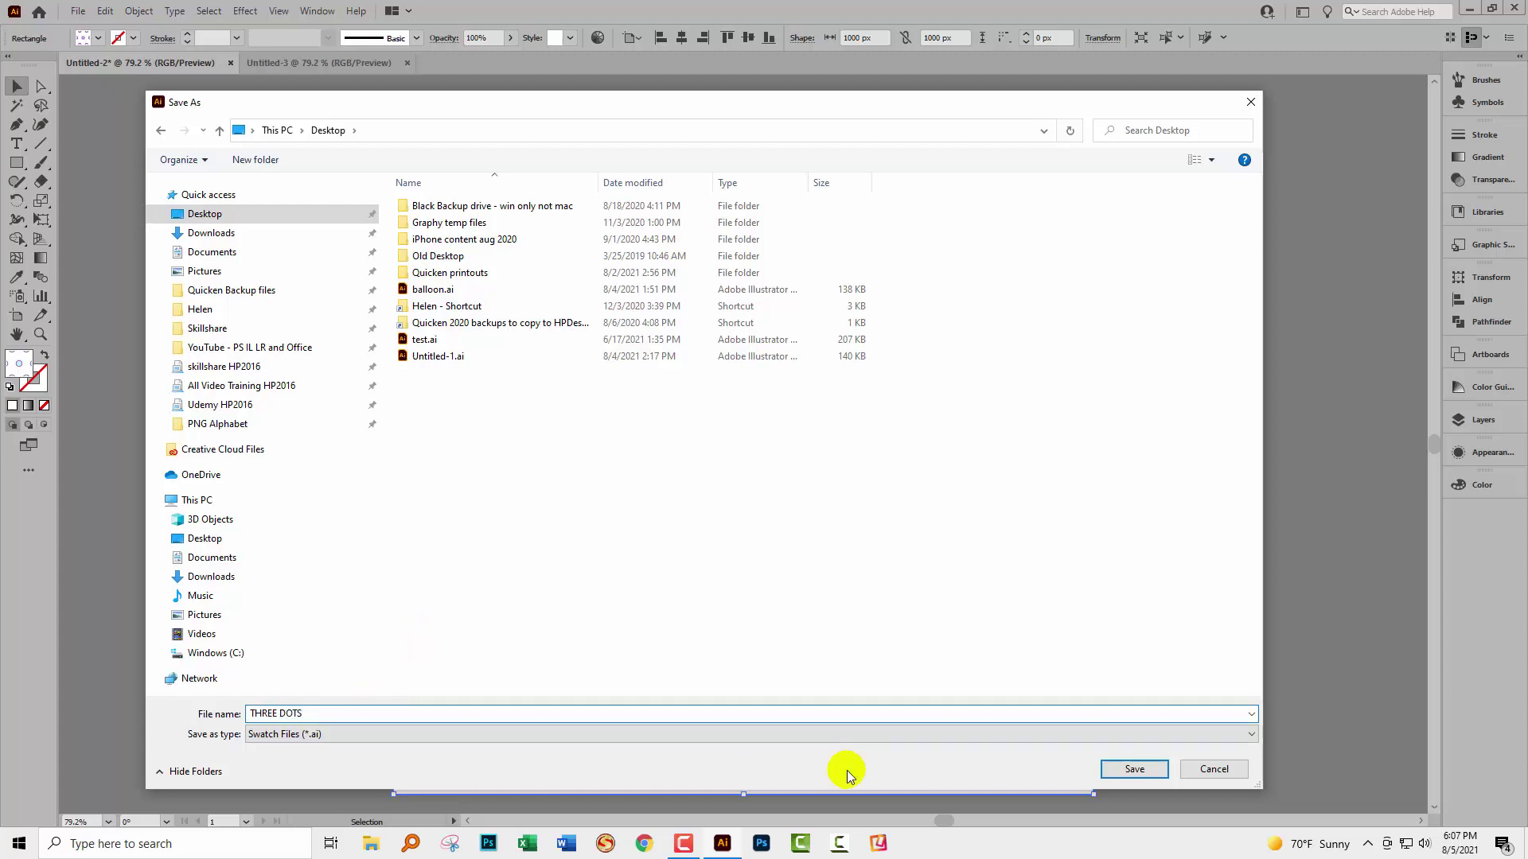
pyautogui.click(1134, 769)
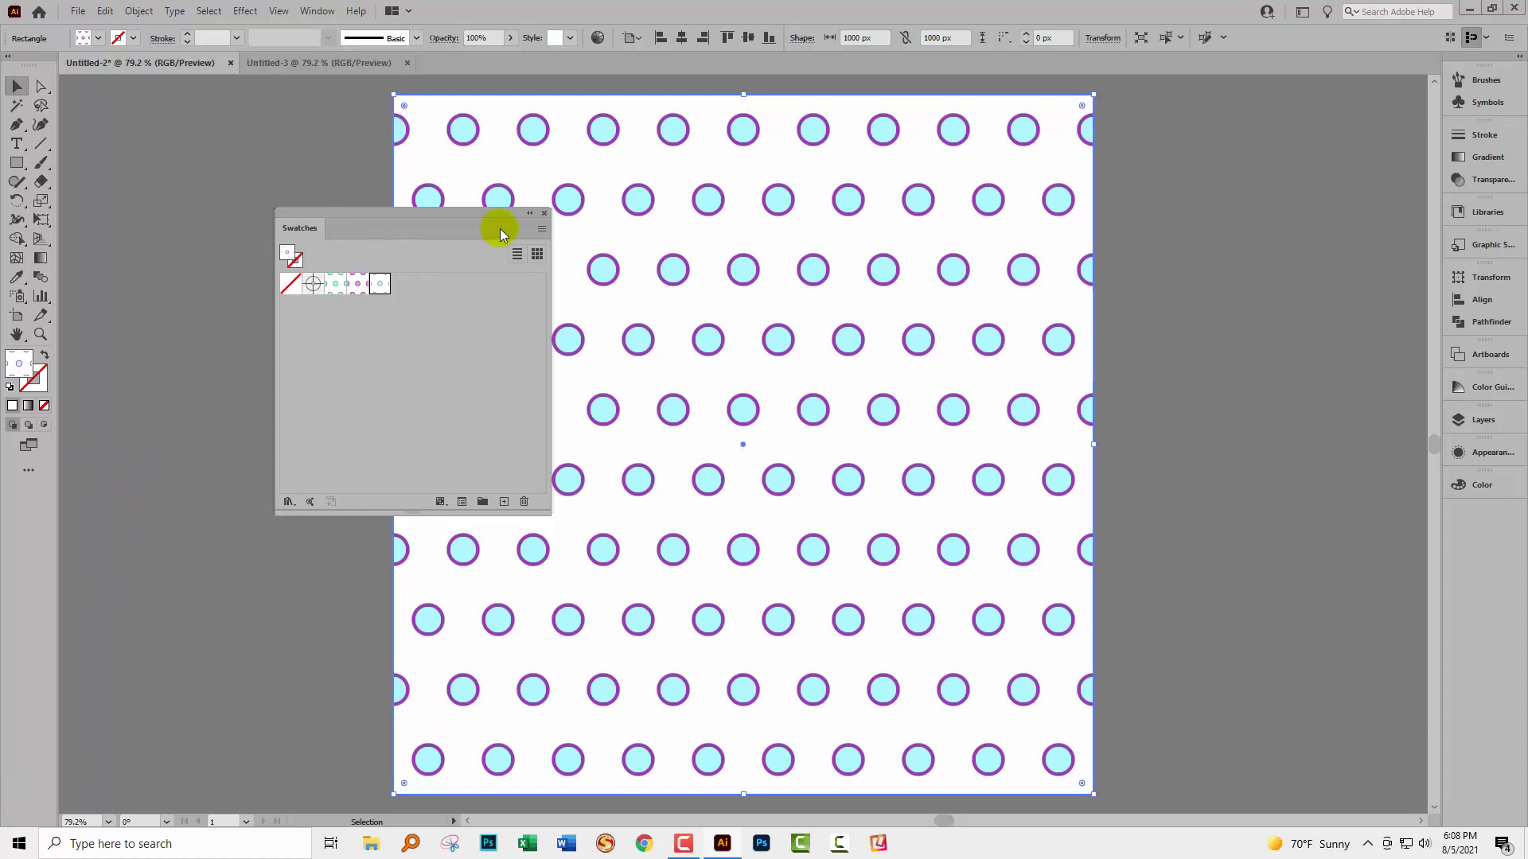
# Step: Switch to the blank Untitled-3 document and show its Swatches panel
pyautogui.click(546, 212)
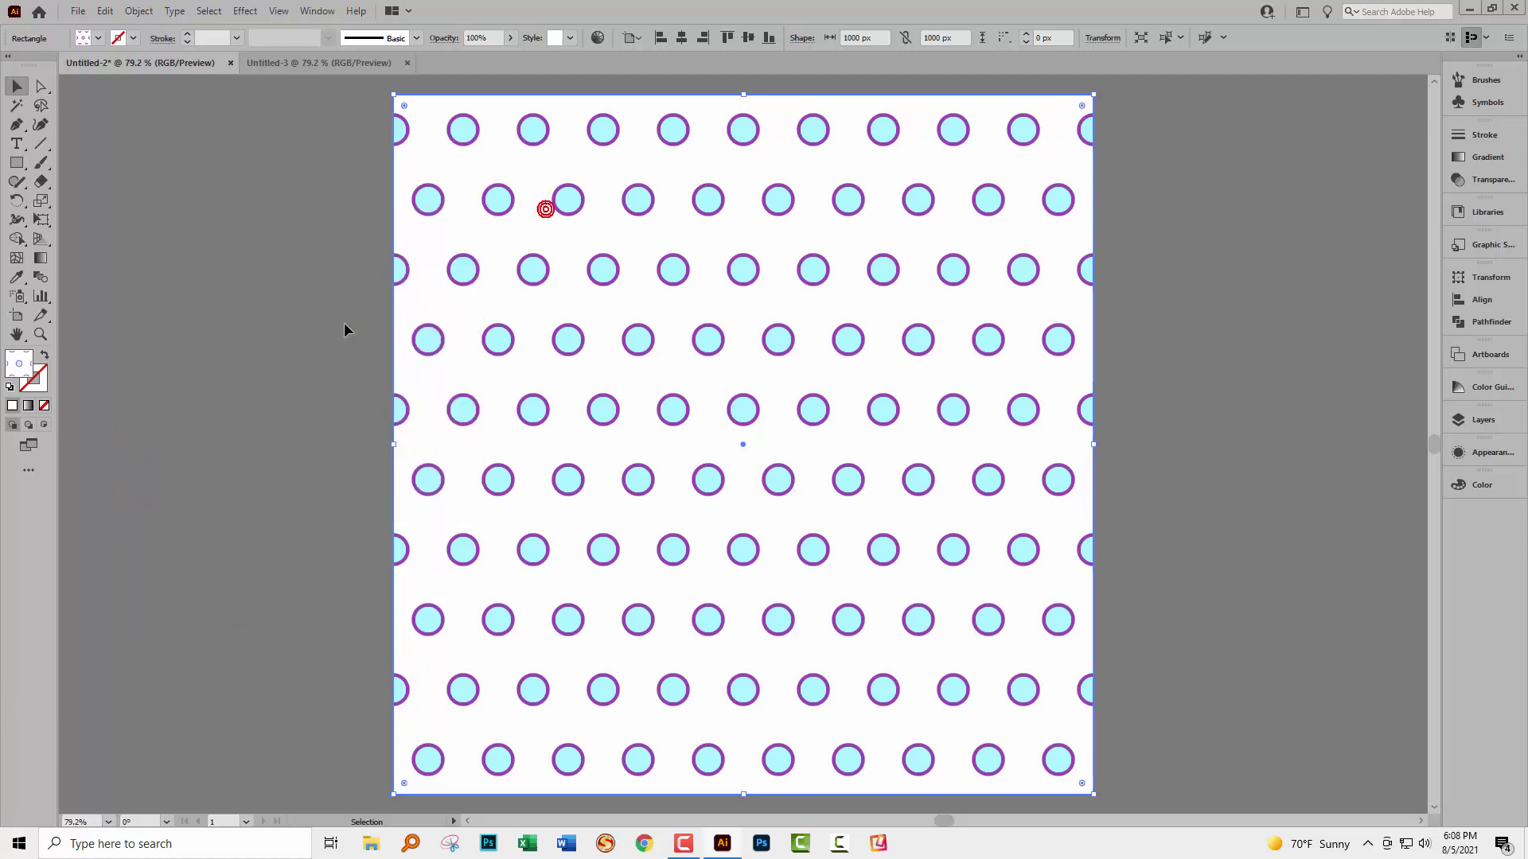
pyautogui.click(291, 65)
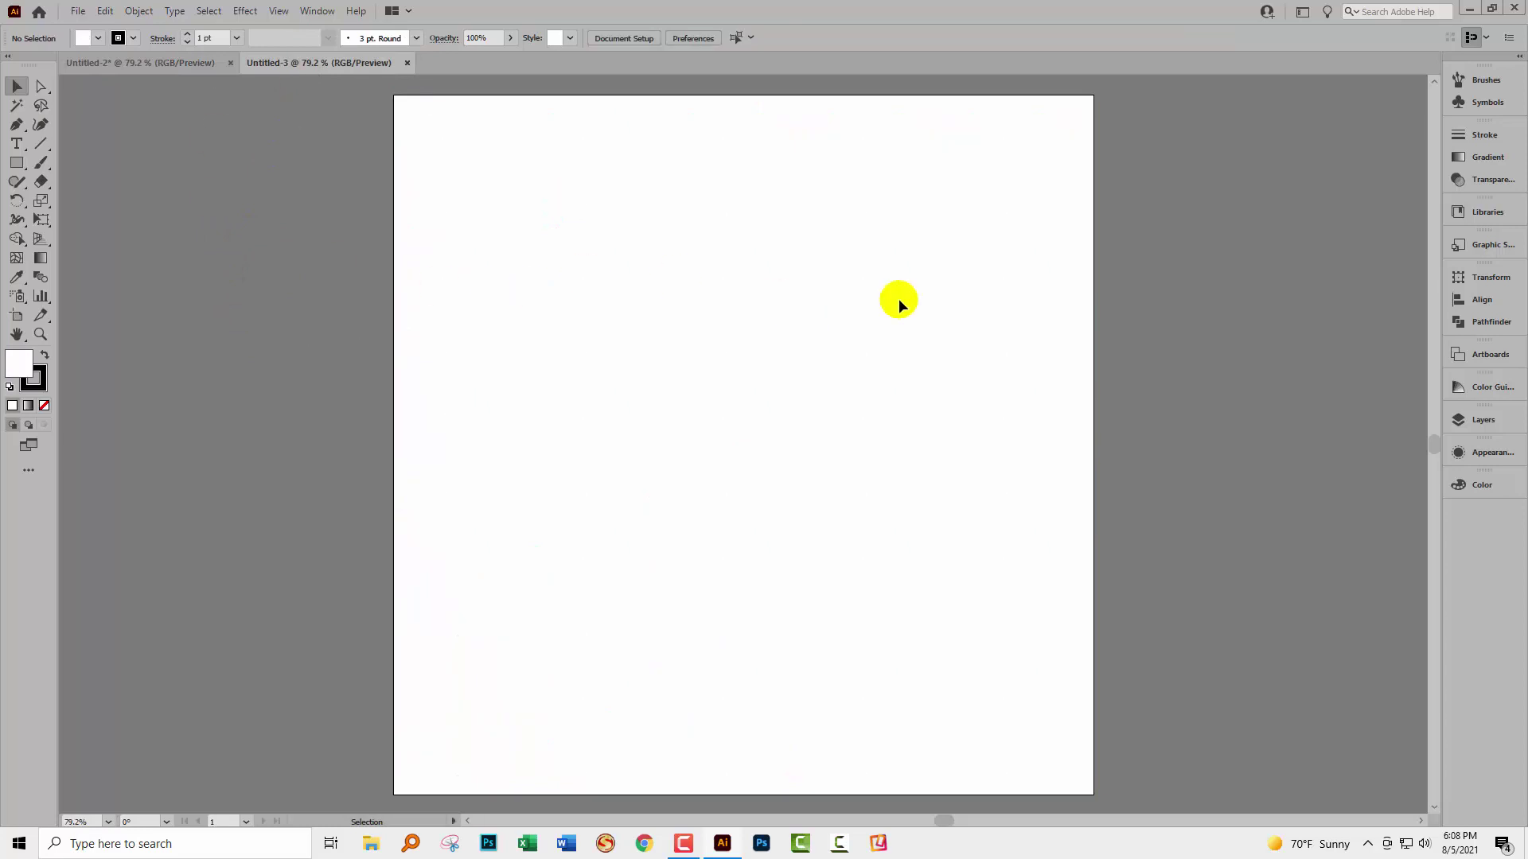
pyautogui.click(315, 12)
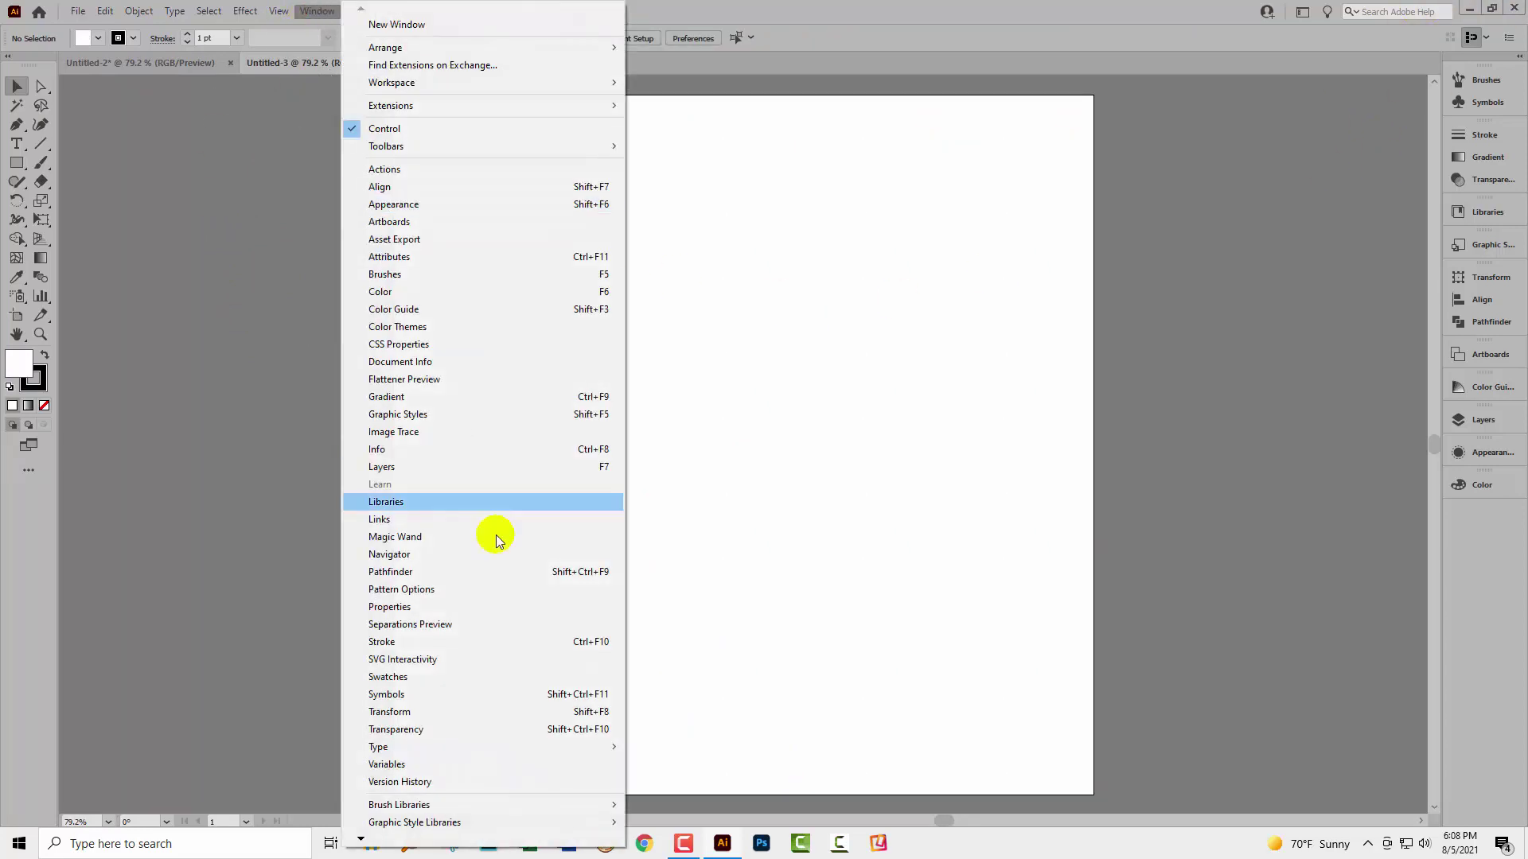
pyautogui.click(439, 678)
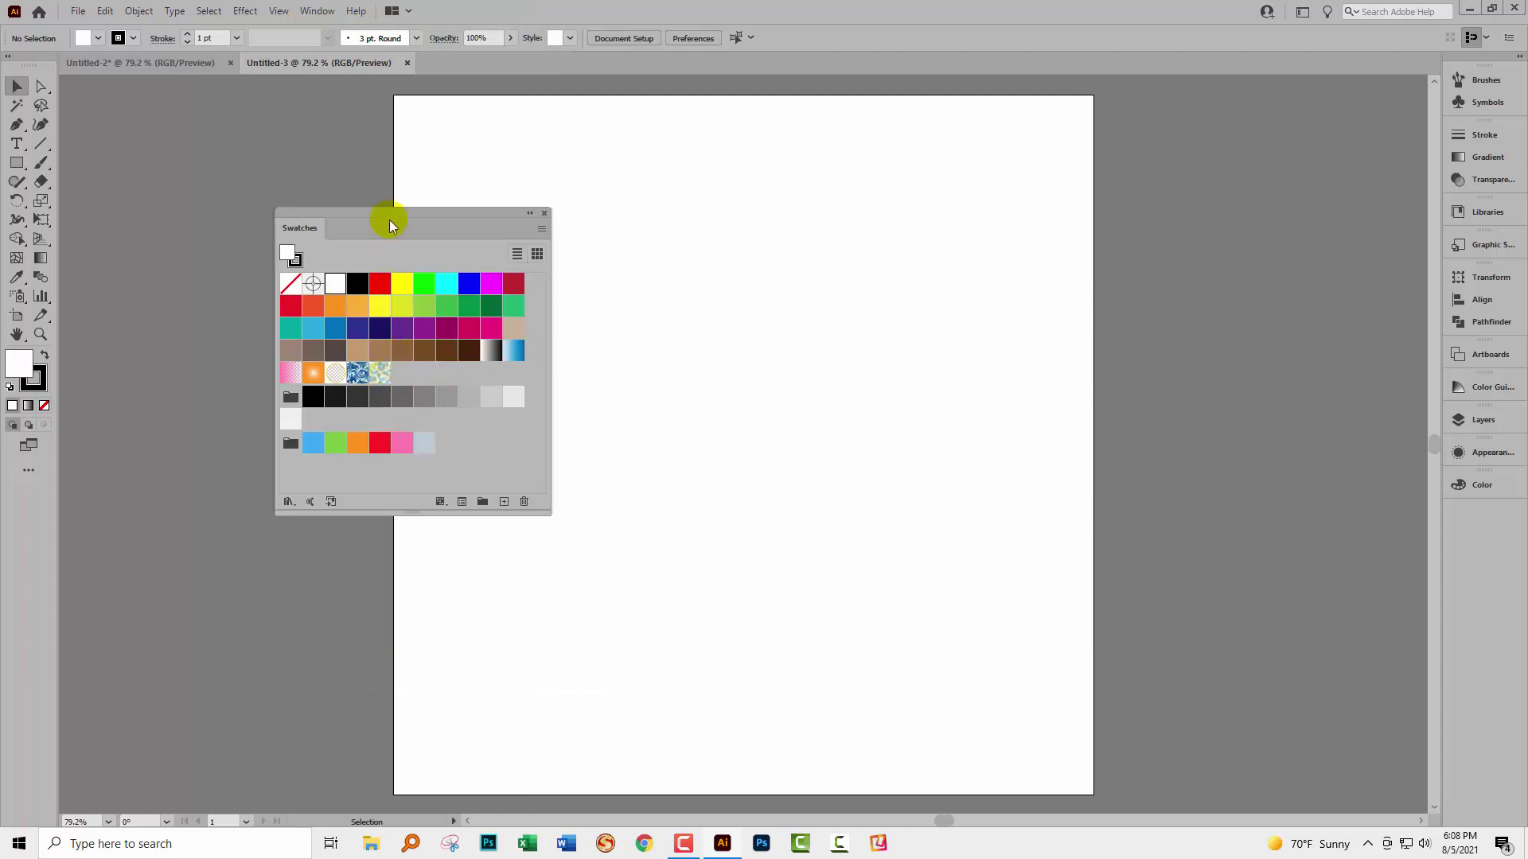
# Step: Place the Swatches panel right of the artboard and list the User Defined swatch libraries
pyautogui.moveTo(389, 219); pyautogui.dragTo(892, 166)
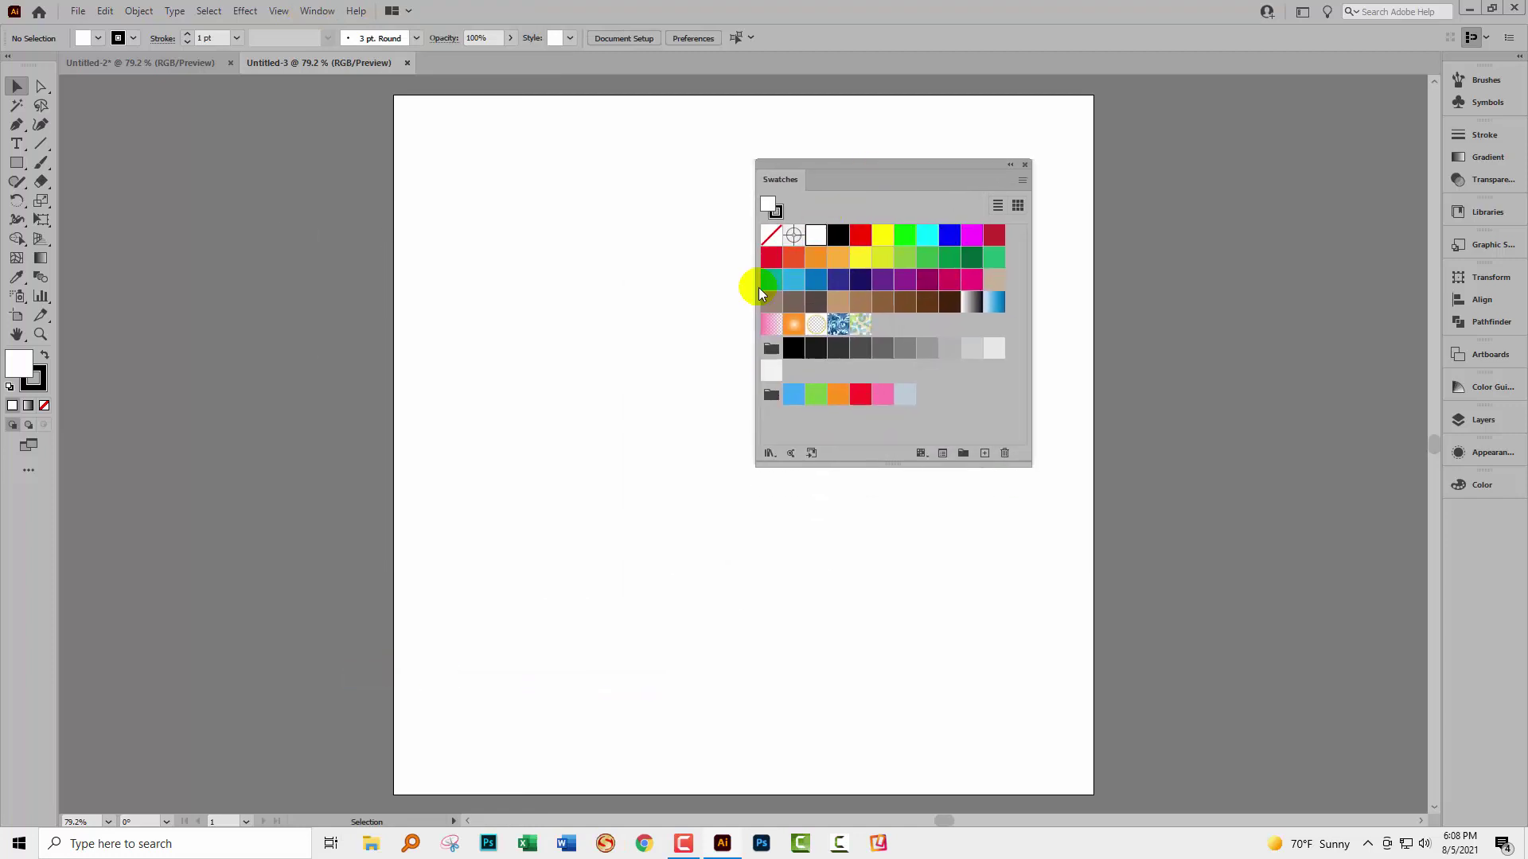
pyautogui.click(769, 454)
pyautogui.moveTo(798, 417)
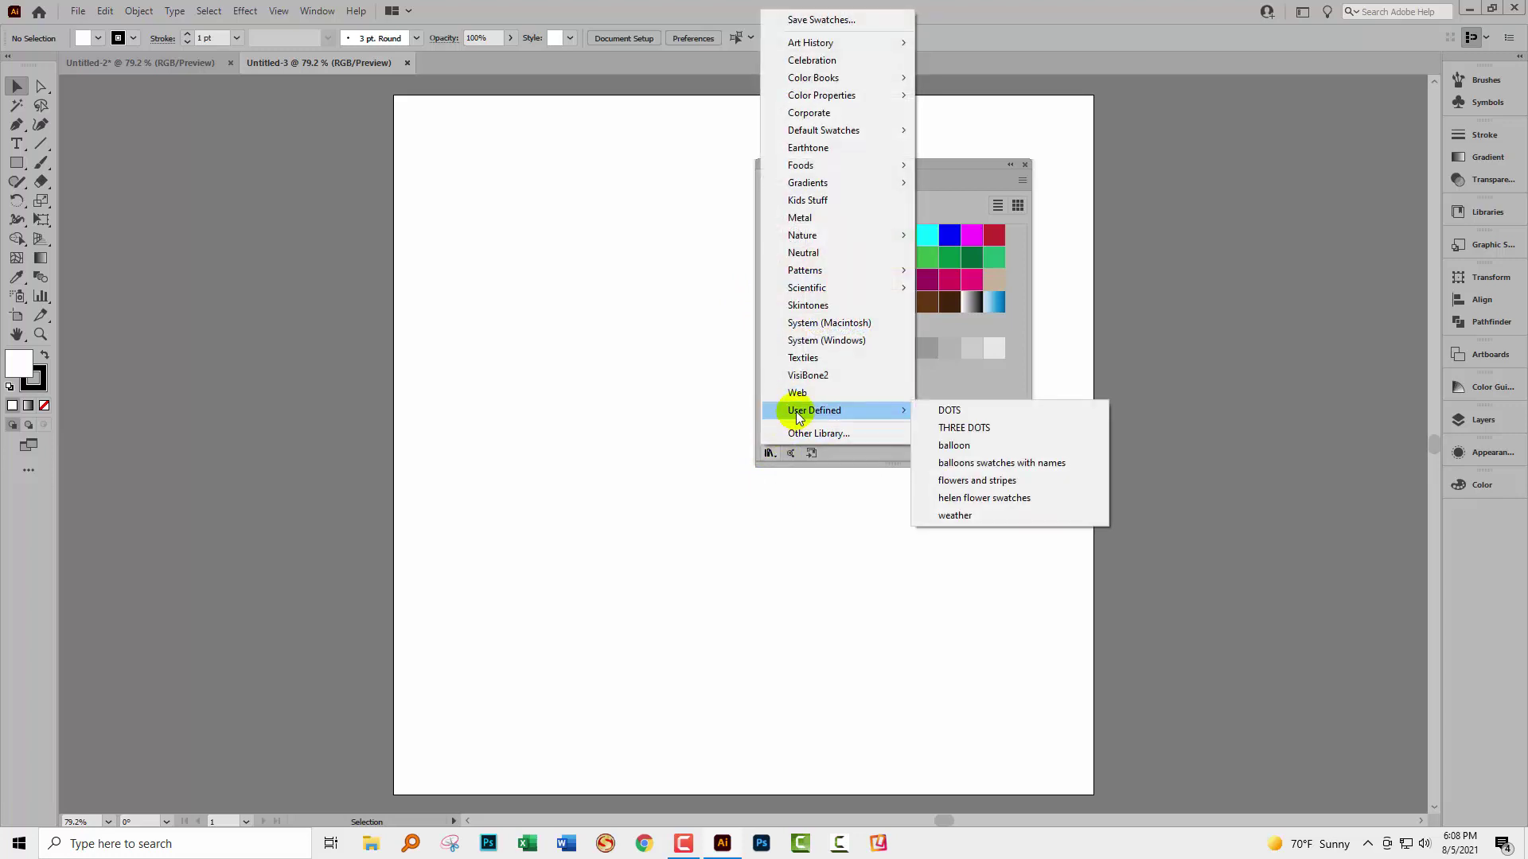
# Step: Load THREE DOTS in Large Thumbnail View and add its three patterns to Swatches
pyautogui.click(979, 427)
pyautogui.moveTo(700, 377); pyautogui.dragTo(463, 337)
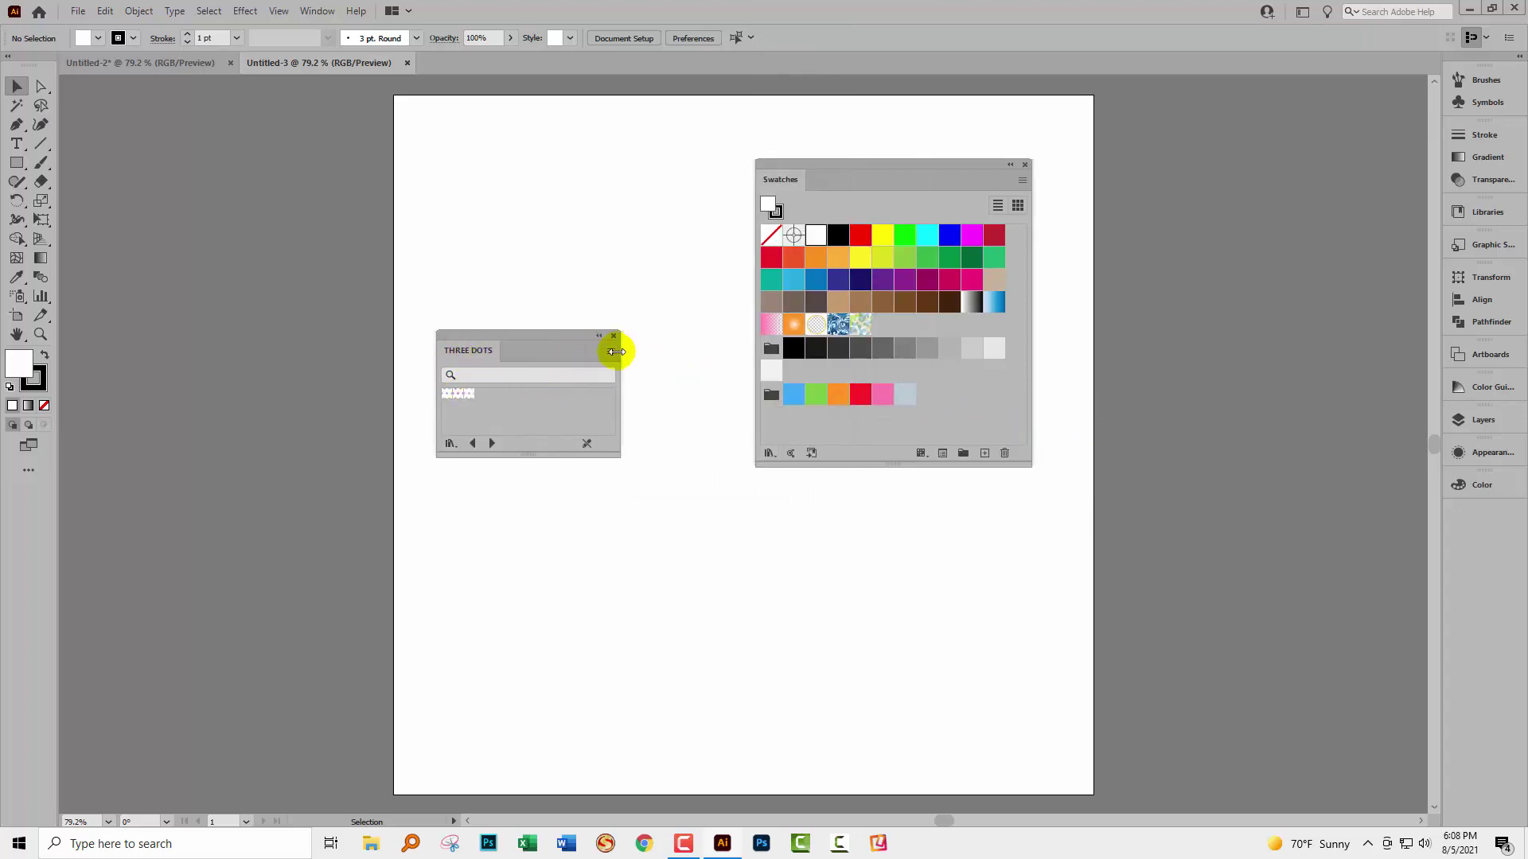
pyautogui.click(611, 352)
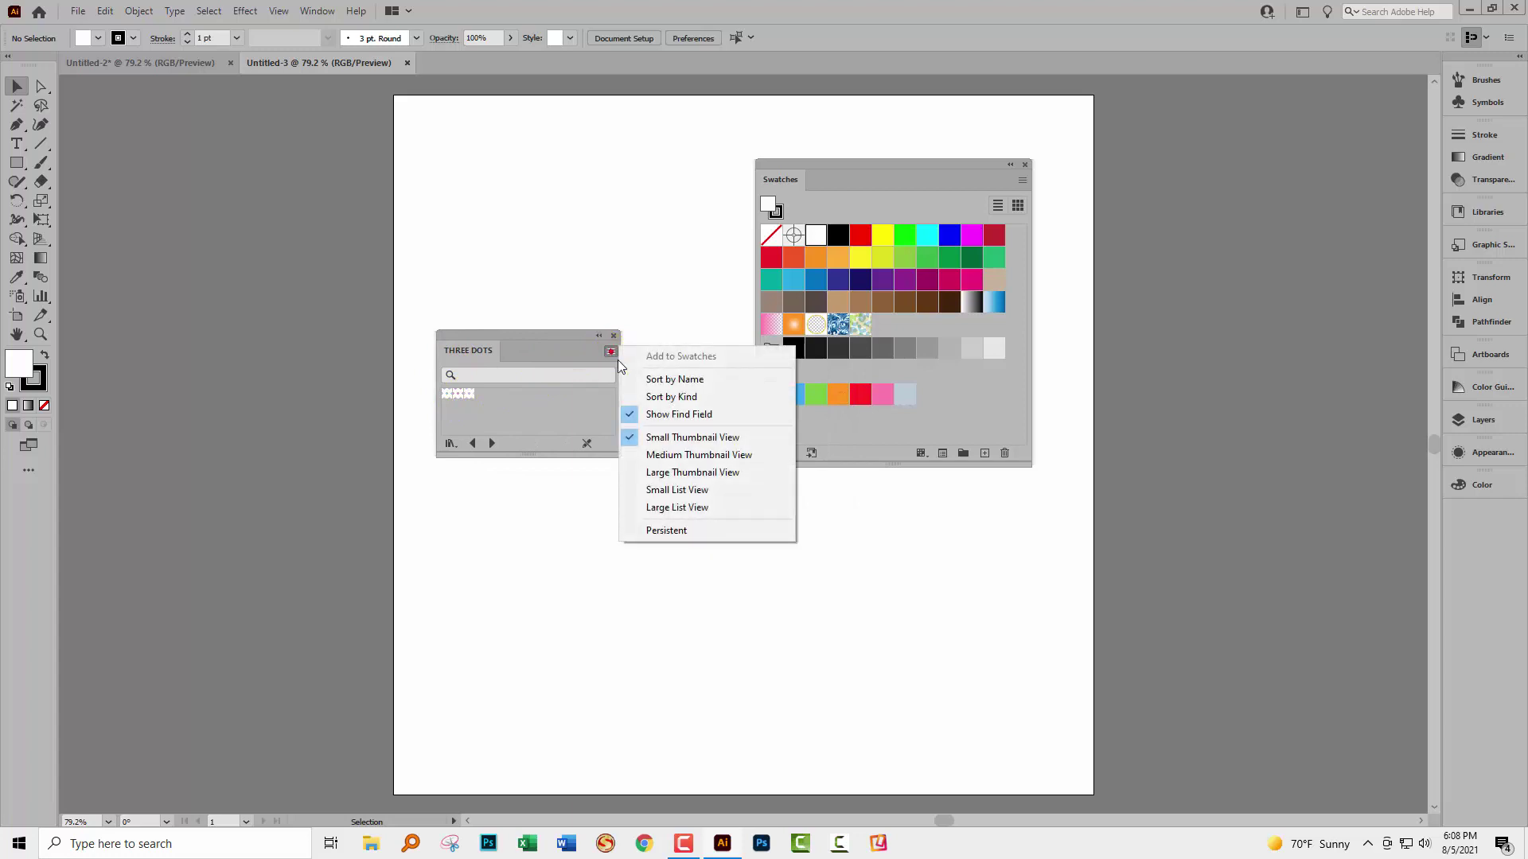
pyautogui.click(693, 473)
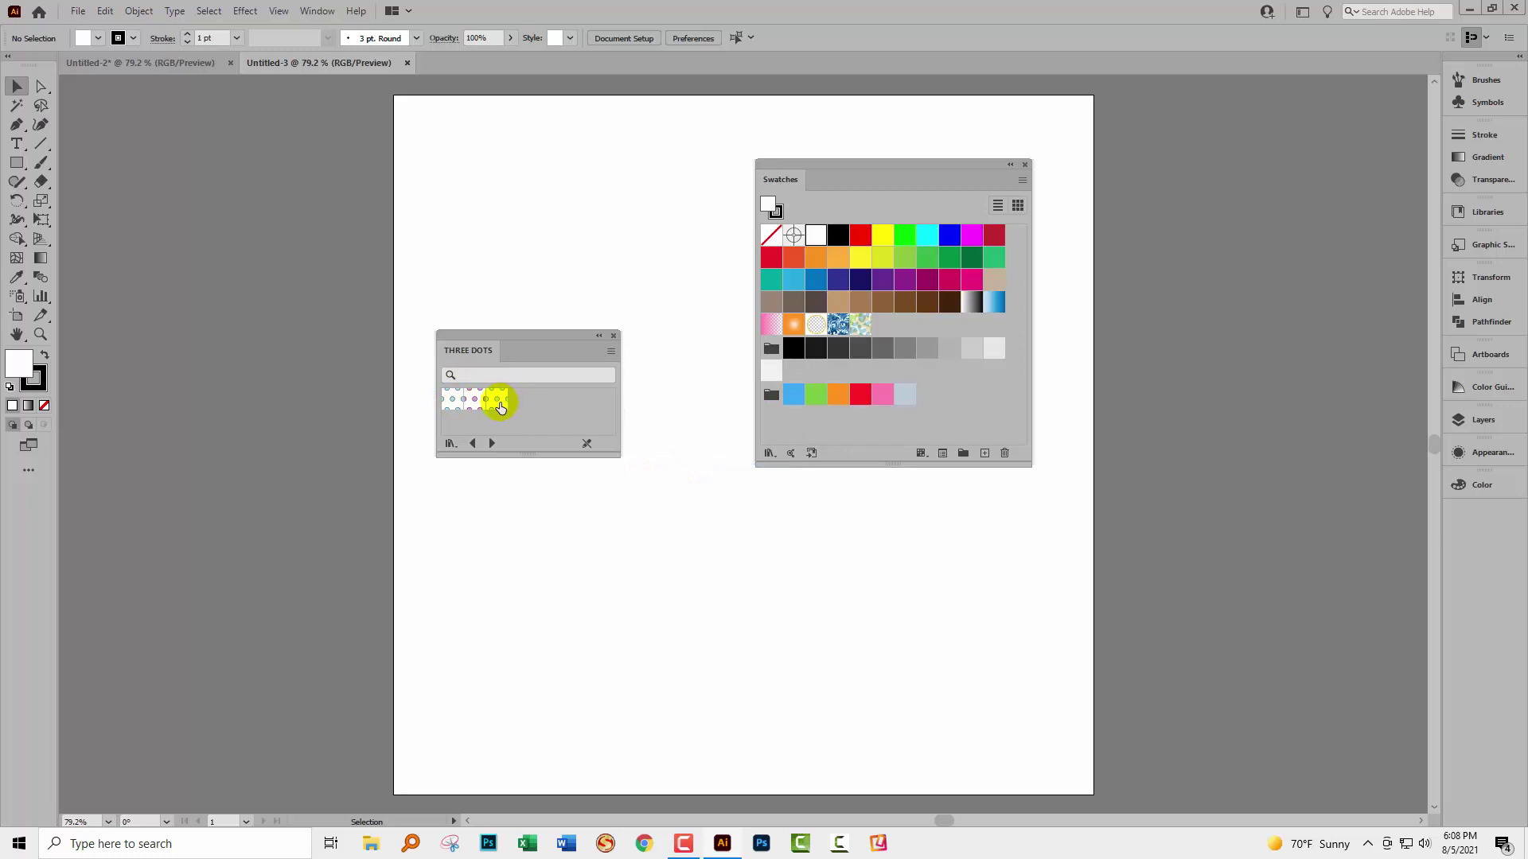
pyautogui.click(451, 401)
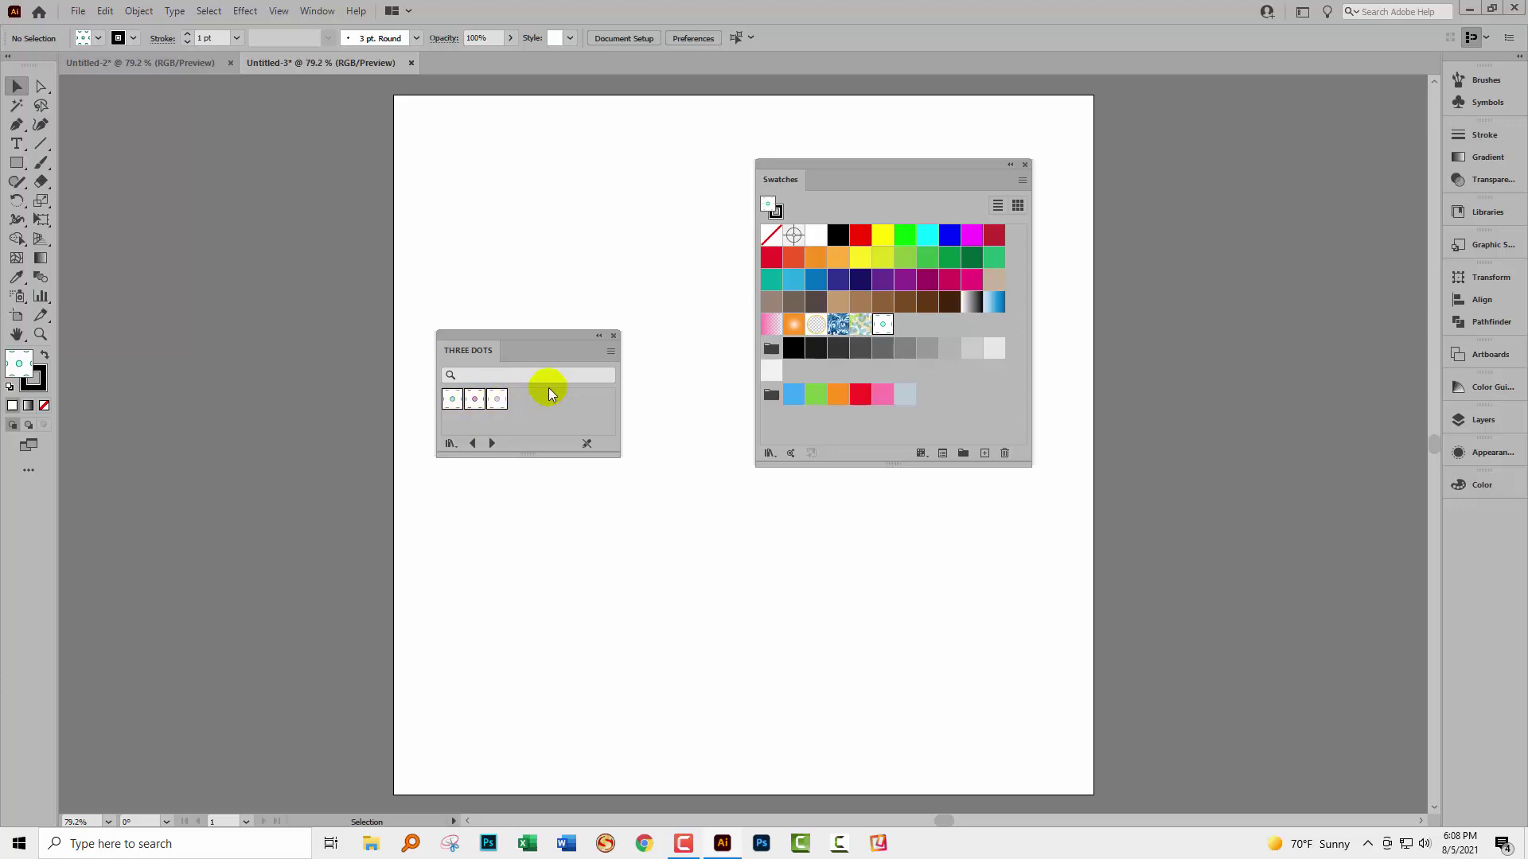
pyautogui.click(611, 353)
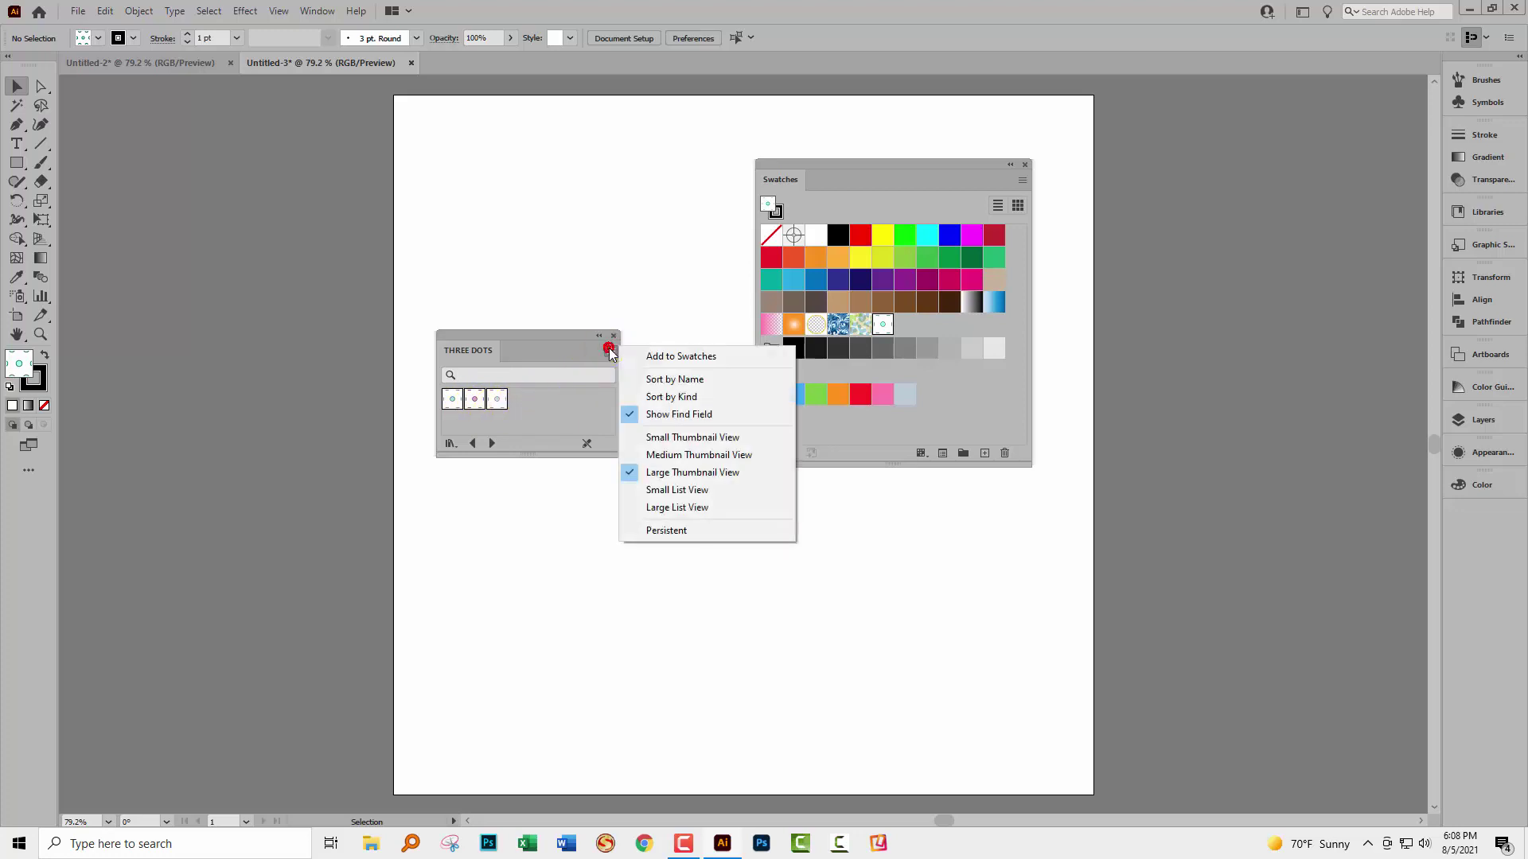
pyautogui.click(660, 358)
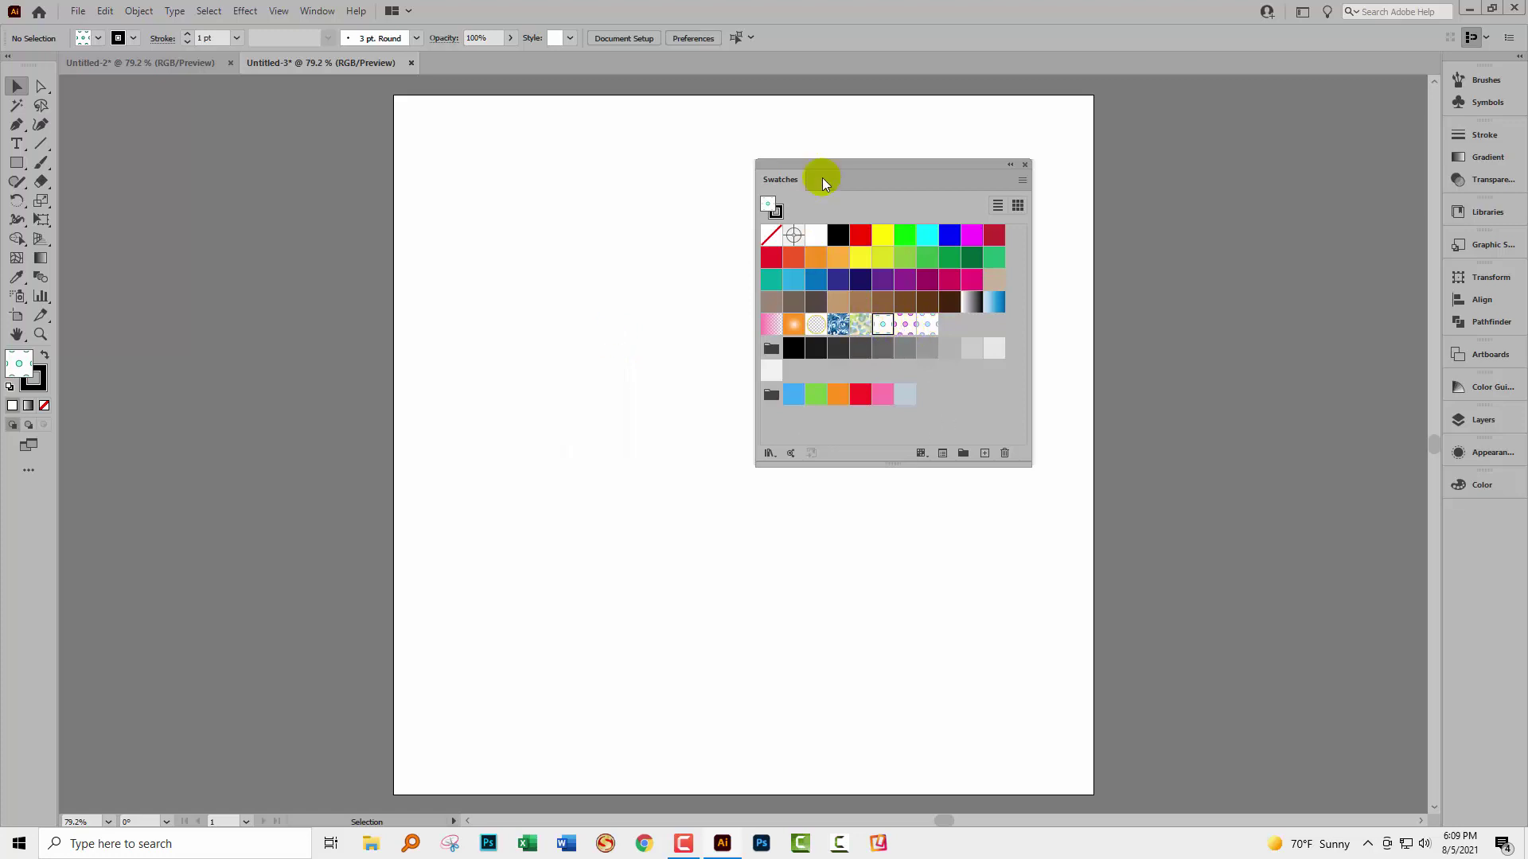
# Step: Move the Swatches panel to the artboard's right edge and dismiss the User Defined library list
pyautogui.moveTo(791, 163); pyautogui.dragTo(1126, 219)
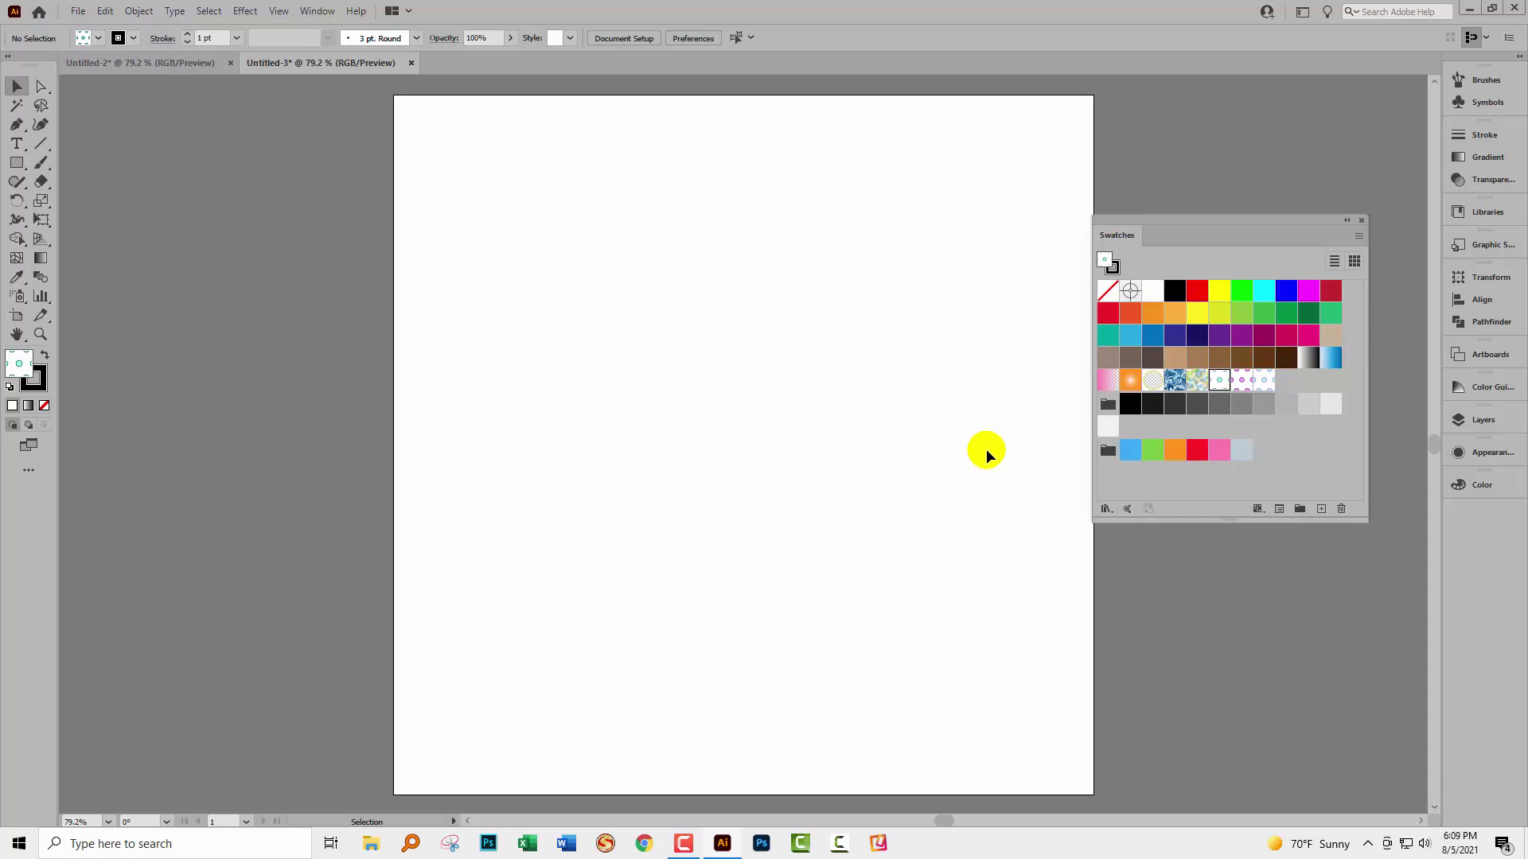
pyautogui.click(1106, 508)
pyautogui.moveTo(1148, 467)
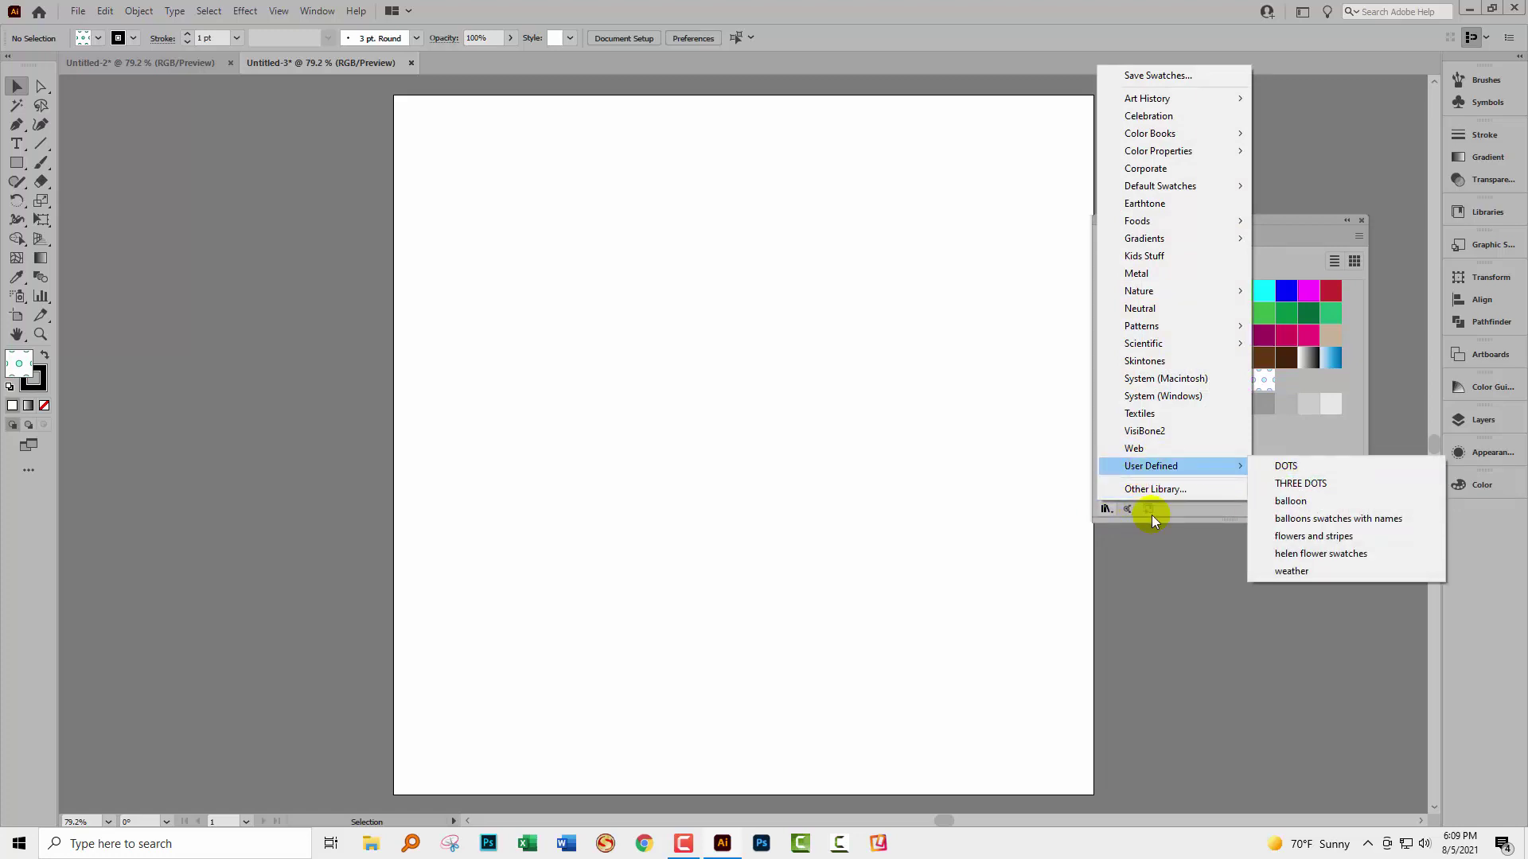
pyautogui.click(382, 583)
pyautogui.click(462, 569)
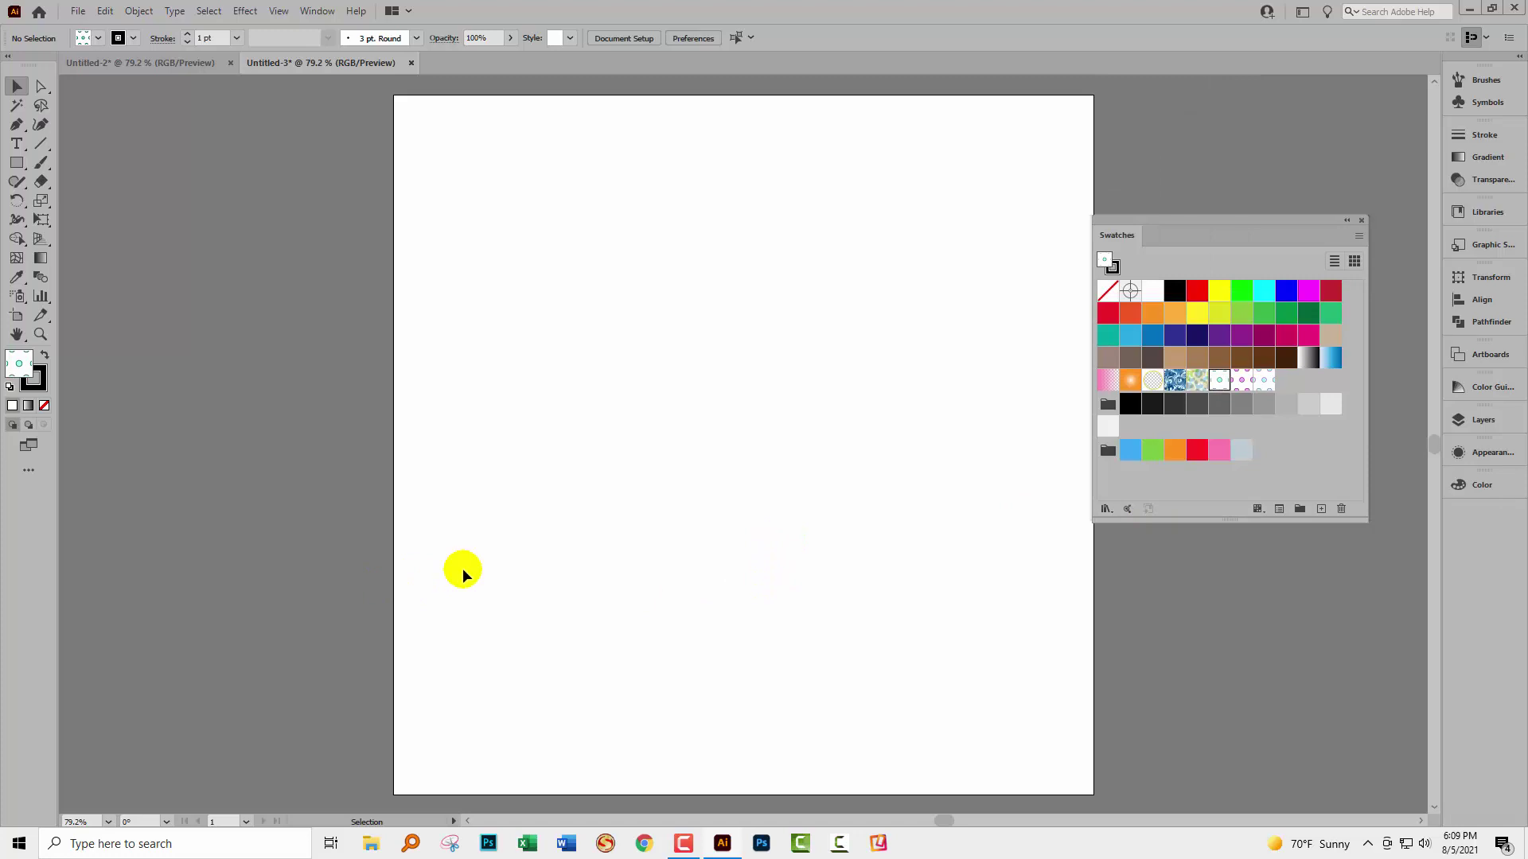